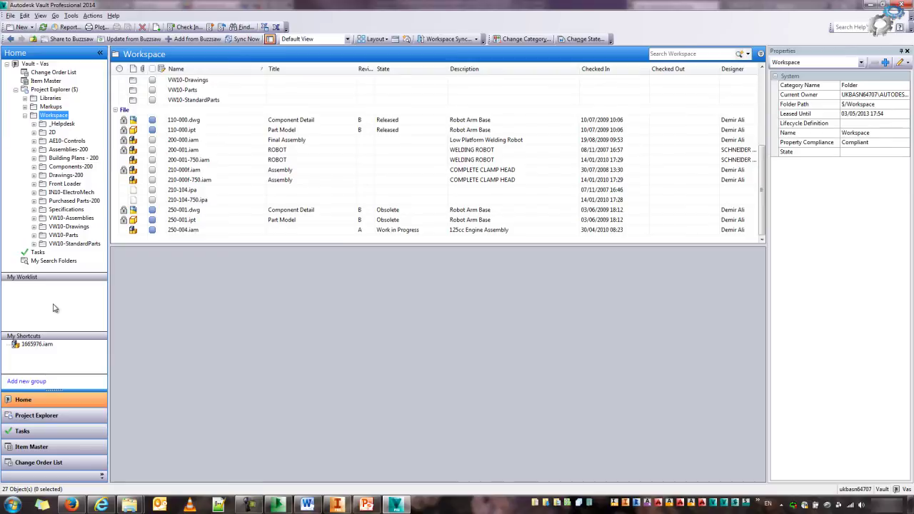
Look through the tasks, item master and change order list, and return to the Workspace folder in the home view.
click(42, 432)
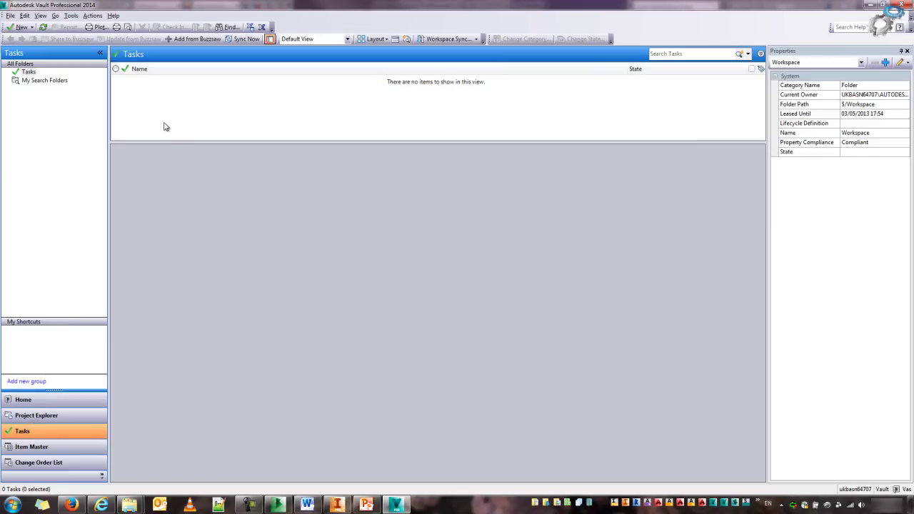
click(50, 446)
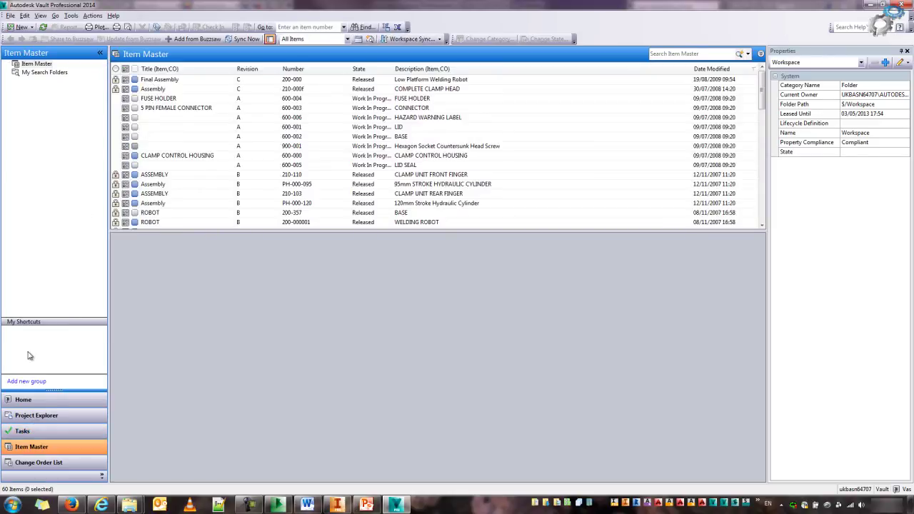
click(43, 463)
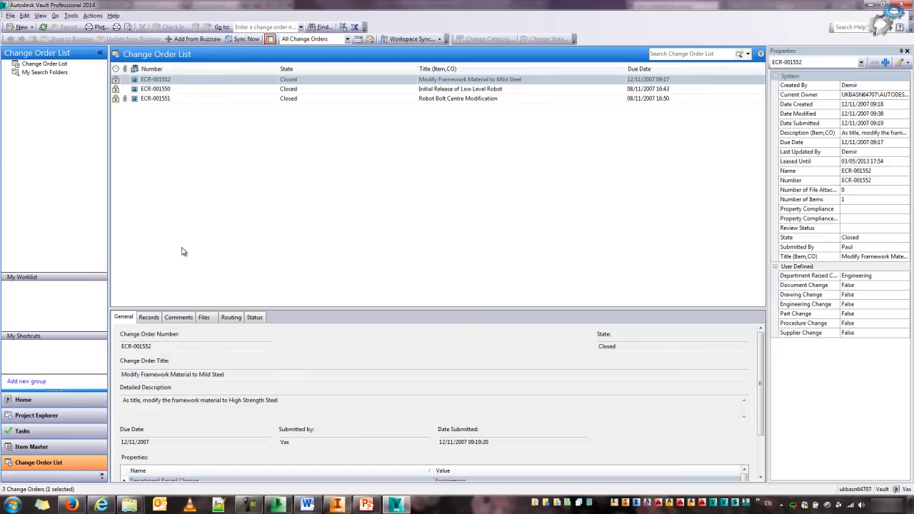
click(37, 401)
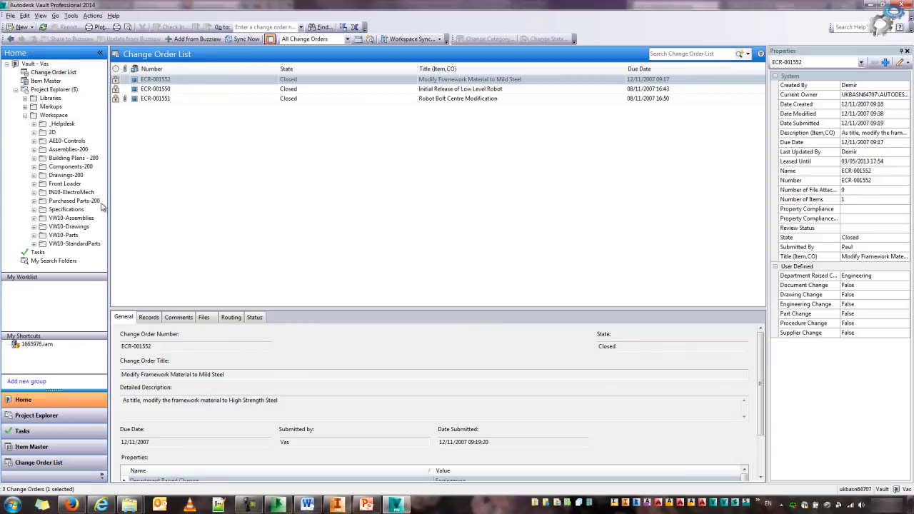
click(56, 116)
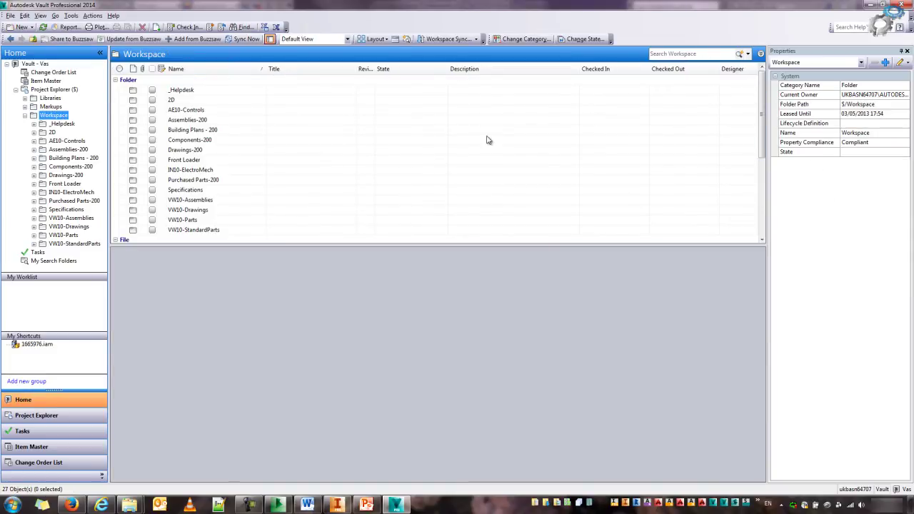
Expand the Workspace folder's advanced search fields and browse the properties available as additional search criteria.
click(761, 54)
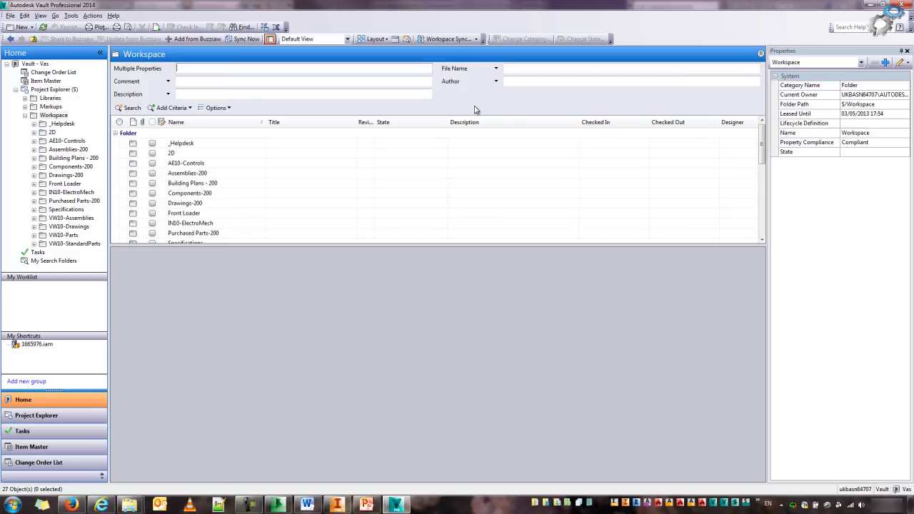
click(179, 108)
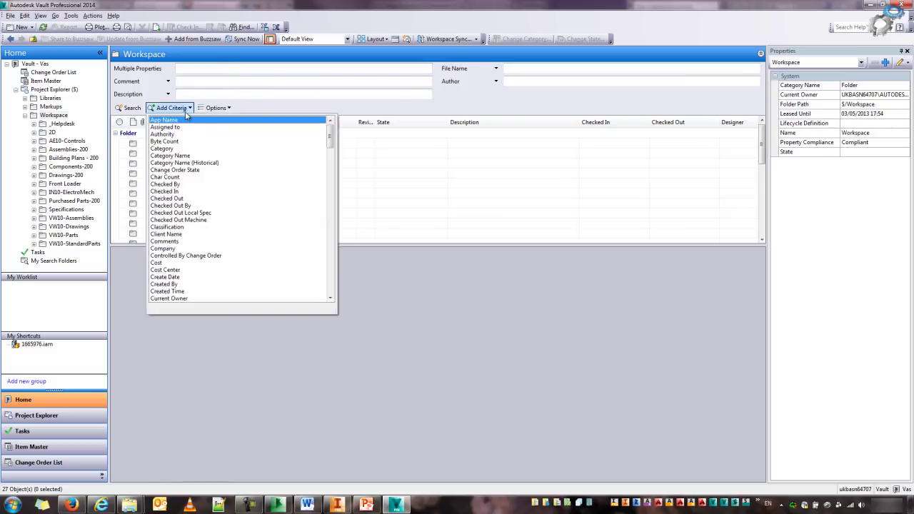
drag(330, 139, 331, 212)
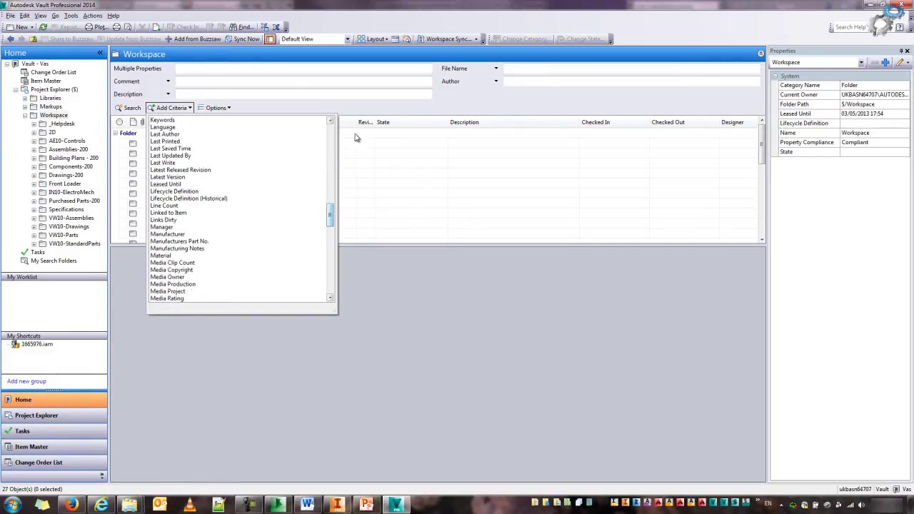
click(368, 114)
Search the Workspace for files with "cylinder" in the description and the designer's first name as author.
click(226, 93)
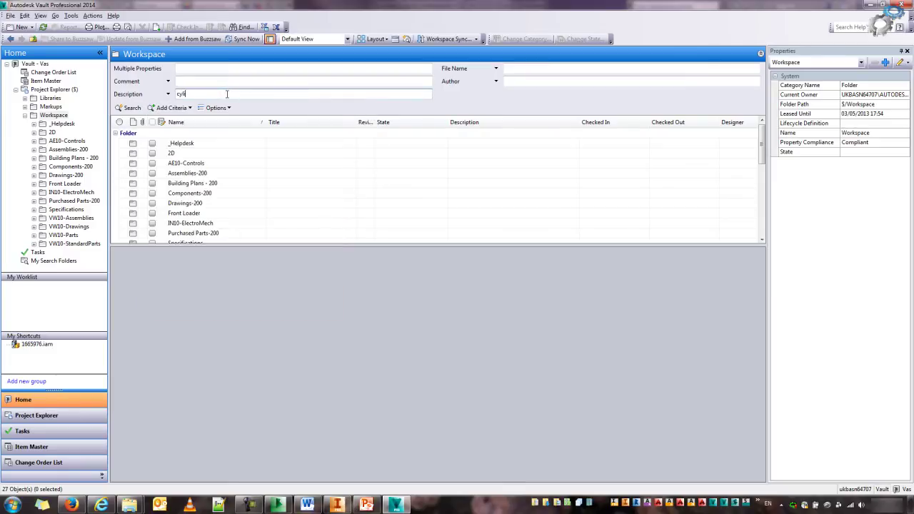
click(515, 81)
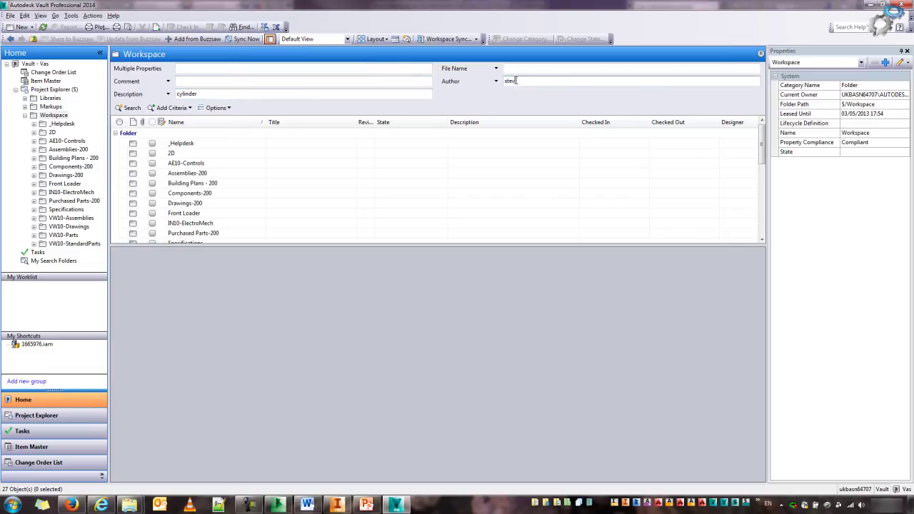
key(Return)
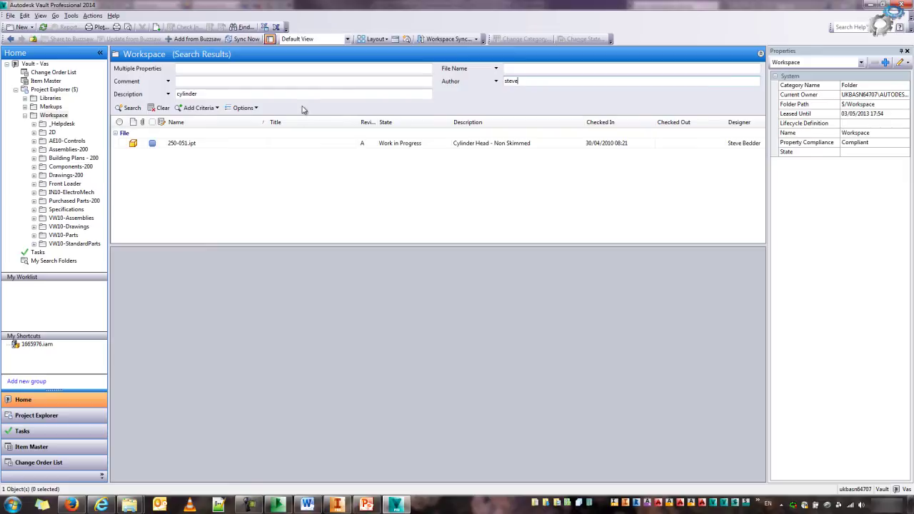
Review the version history of 250-051.ipt, showing all versions and then only the latest of the revision.
mouse_move(129, 505)
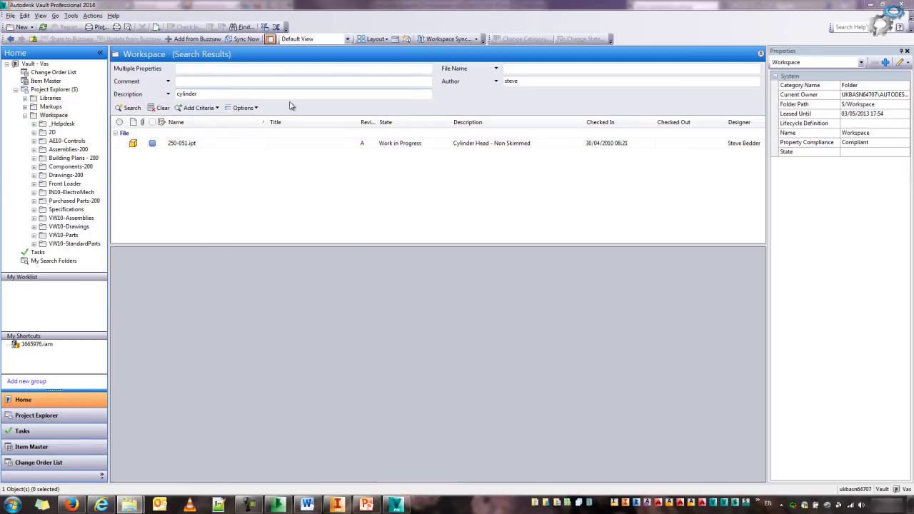
click(191, 143)
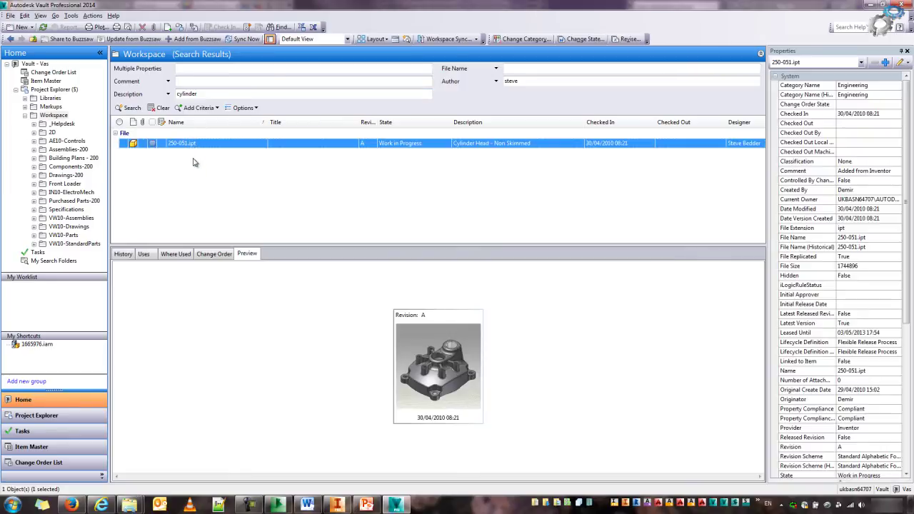
click(123, 254)
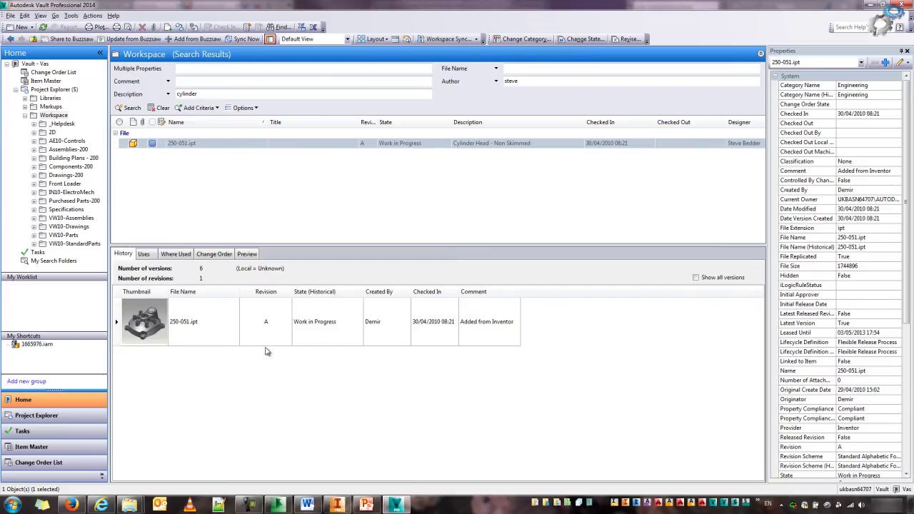
click(696, 277)
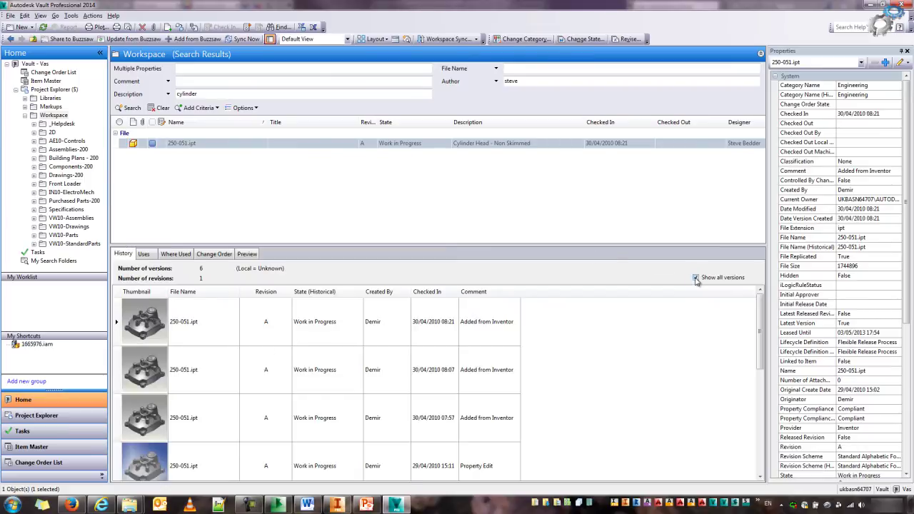
click(695, 278)
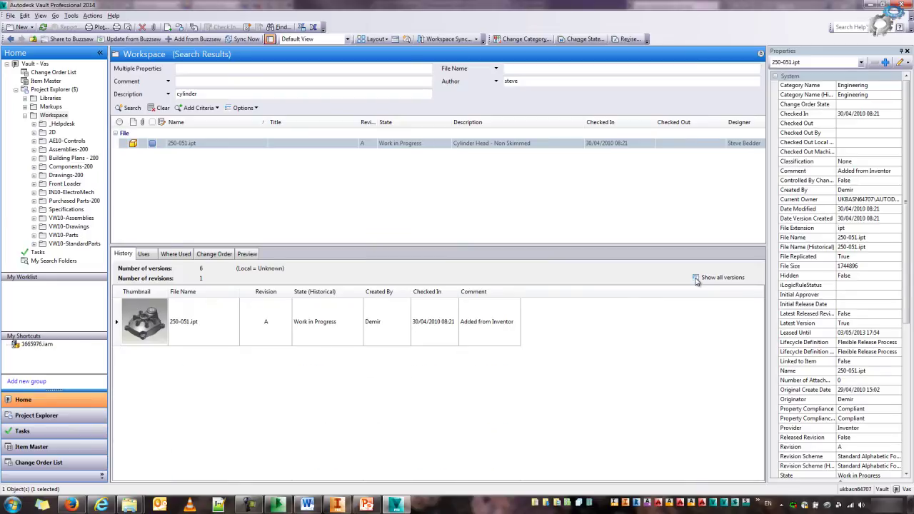
Check what 250-051.ipt uses and where it is used, examining the parent files 250-004.iam and 250-052.dwg.
click(146, 255)
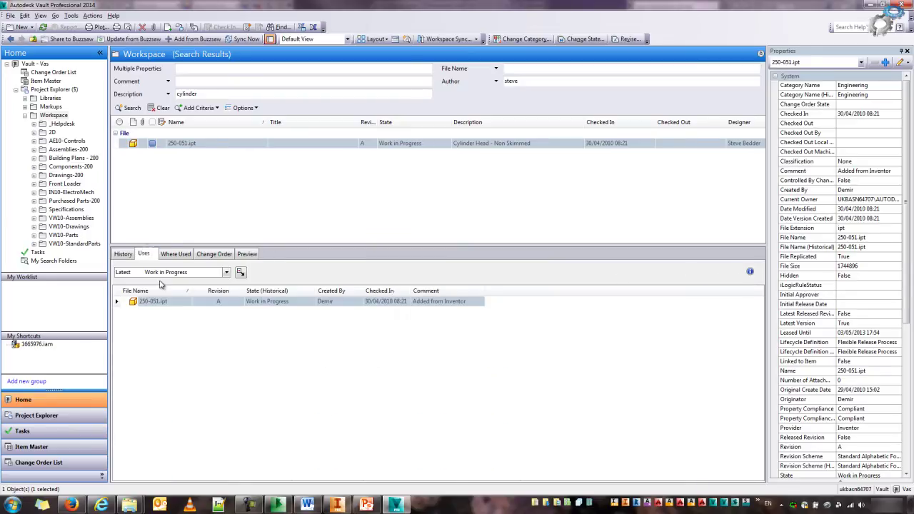
click(173, 254)
click(119, 298)
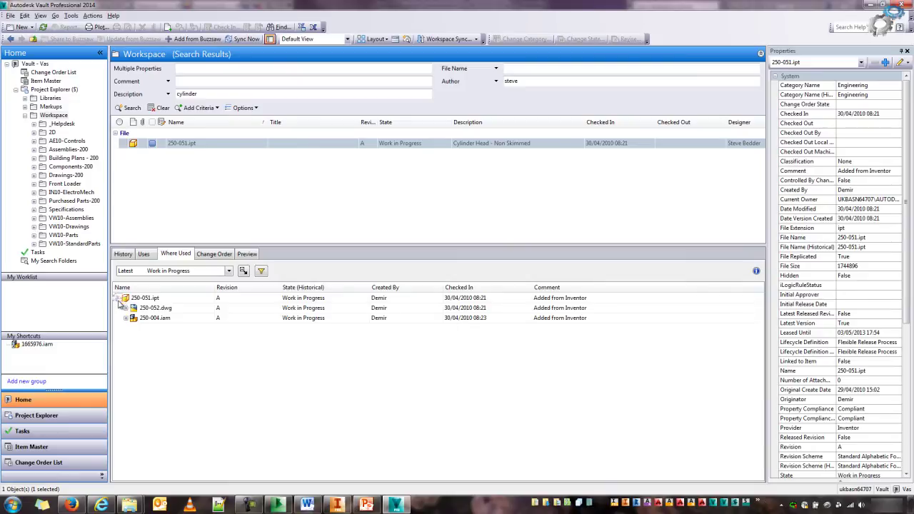
click(155, 319)
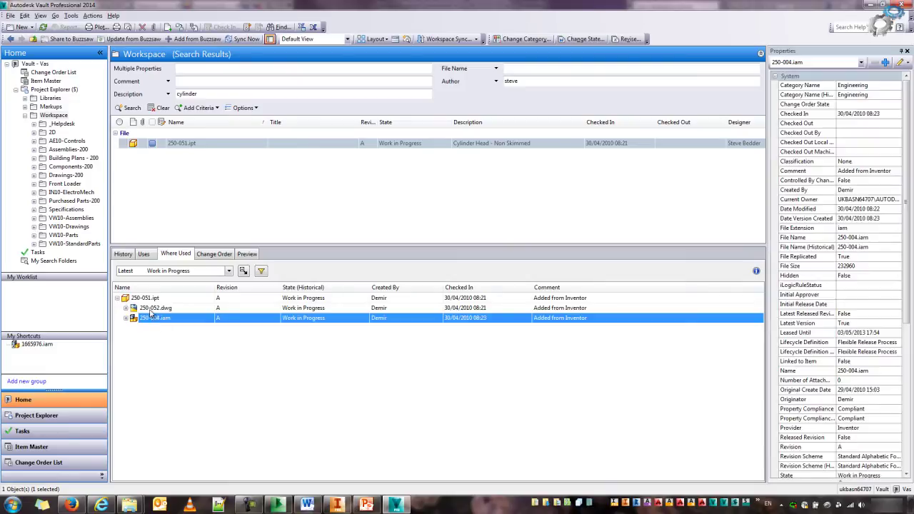
click(152, 308)
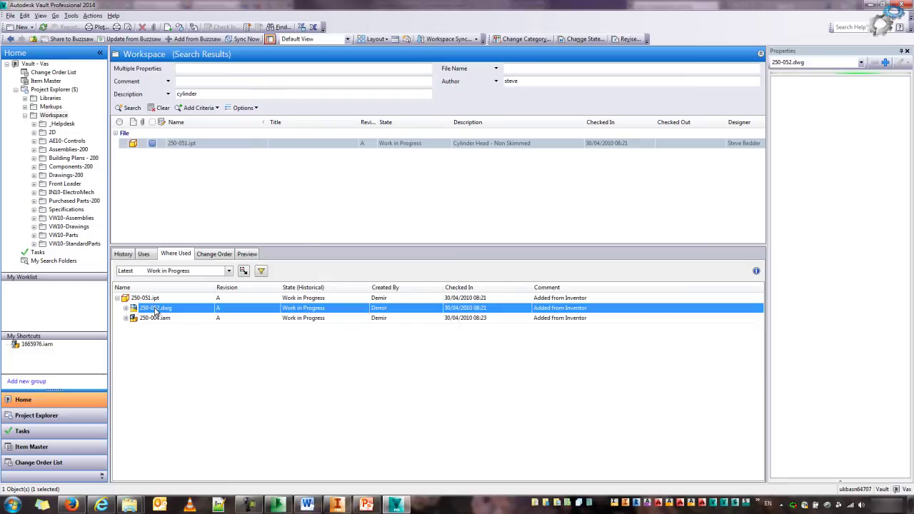
Check the cylinder head's change orders and load its interactive 3D preview.
click(212, 256)
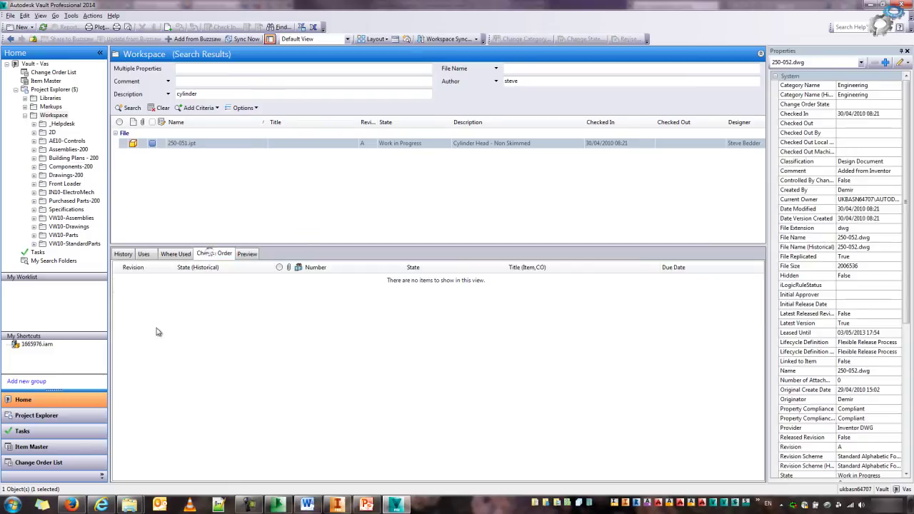
click(247, 255)
double_click(418, 366)
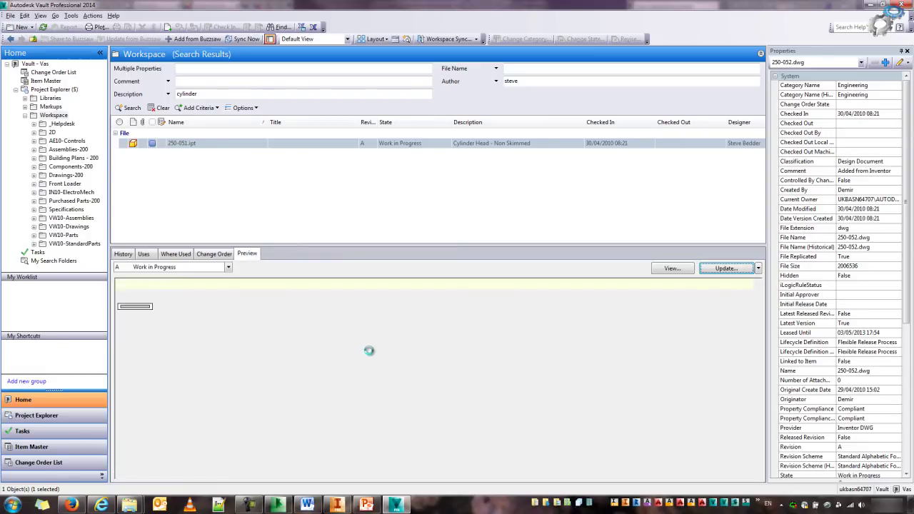
drag(369, 350, 366, 329)
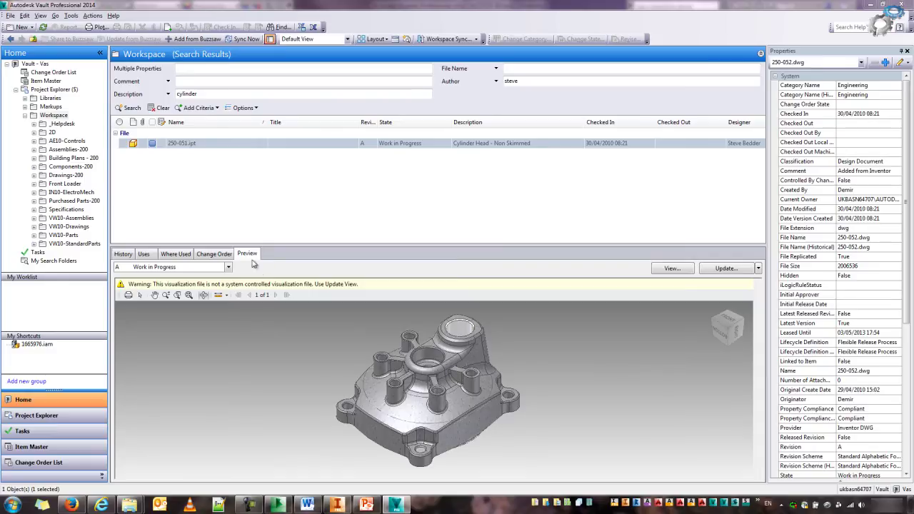
Go to the parent assembly 250-004.iam in its folder from the cylinder head's where-used list.
click(170, 252)
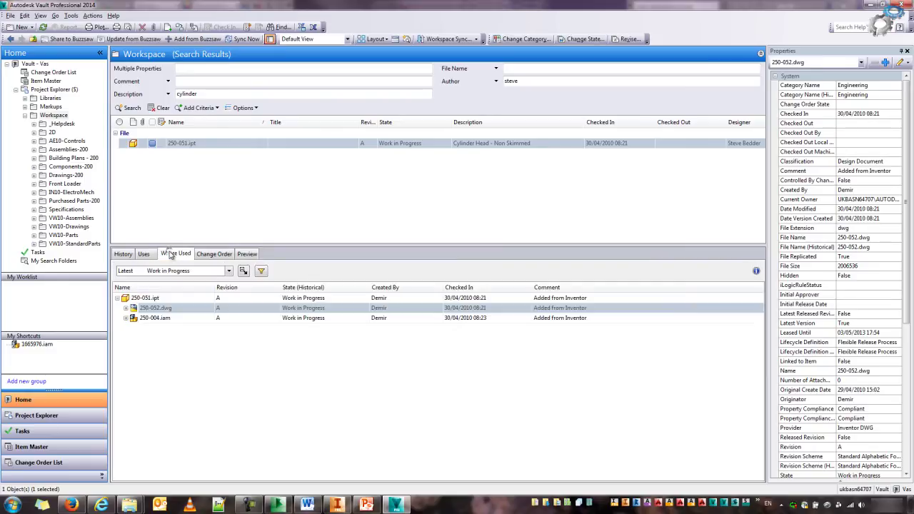
click(157, 319)
right_click(157, 321)
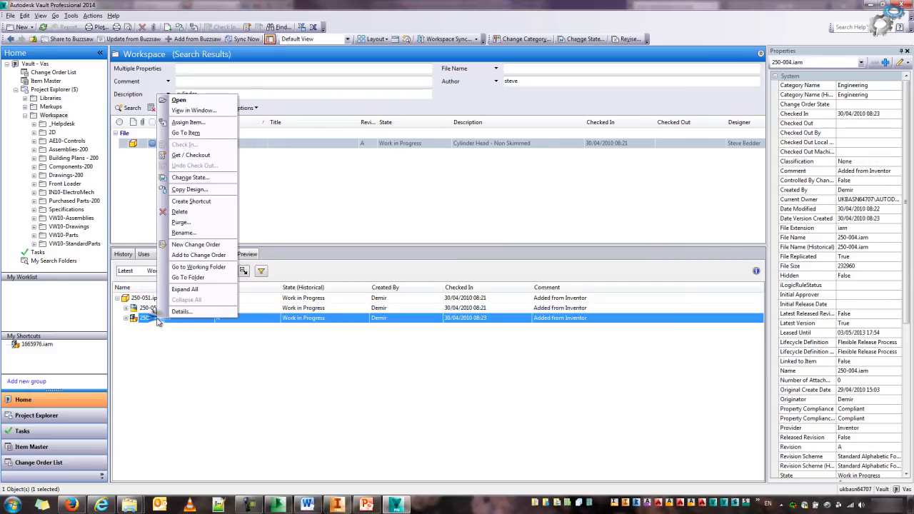
click(189, 278)
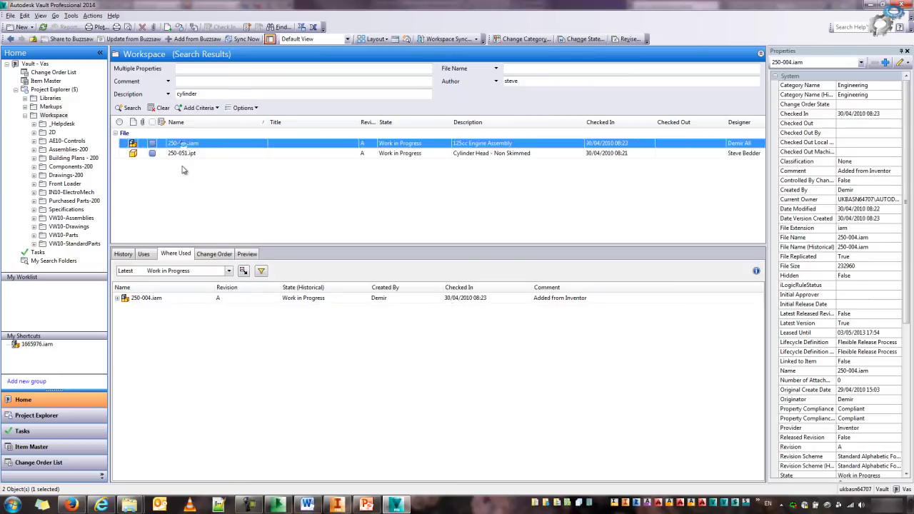
Examine the preview, component structure and version history of the assembly 250-004.iam.
click(246, 254)
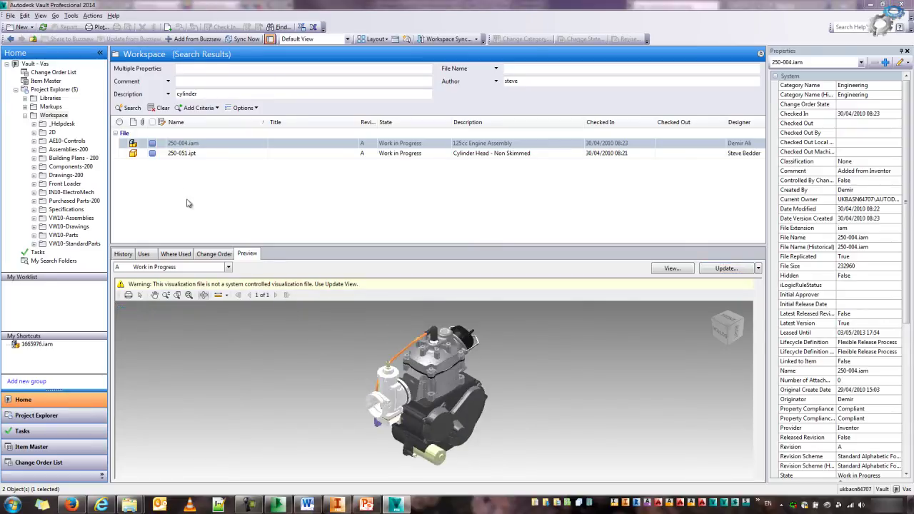
click(143, 255)
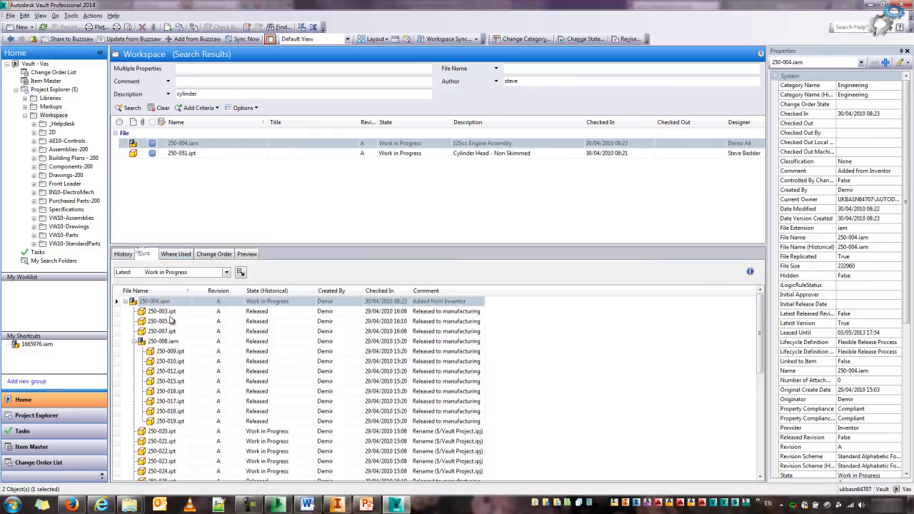
drag(760, 313, 758, 328)
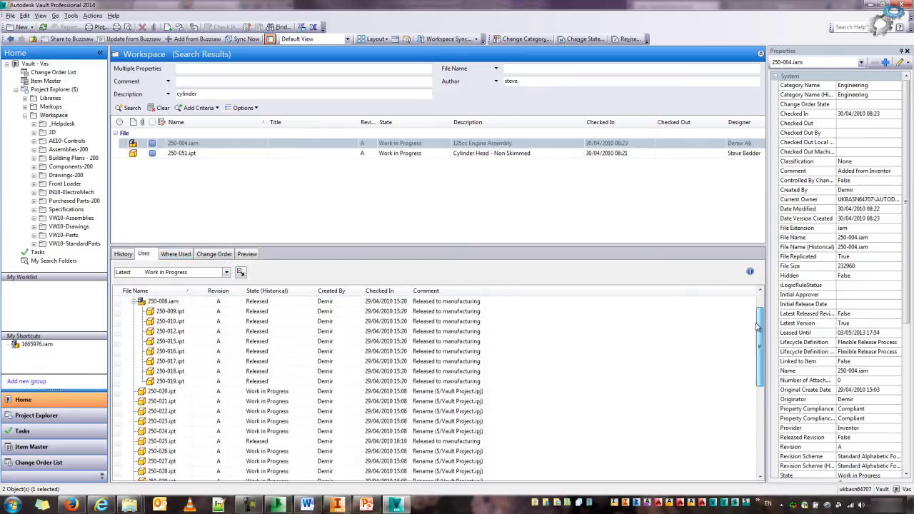
click(123, 255)
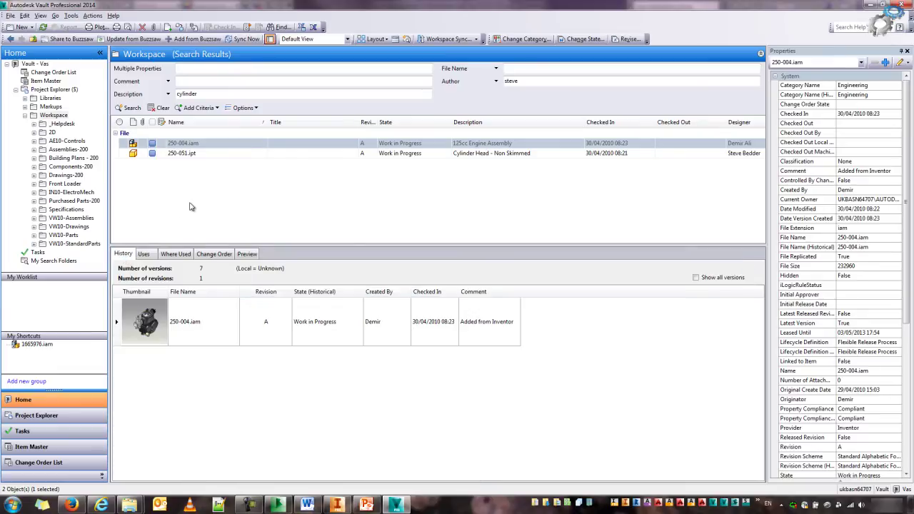
Find where 250-004.iam is used and go to the folder containing its drawing 250-004.dwg.
click(165, 255)
click(118, 298)
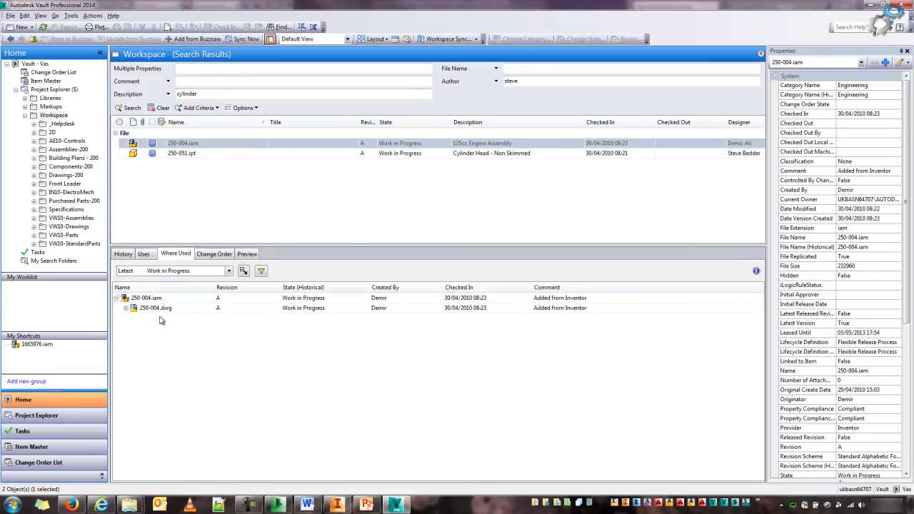
click(163, 309)
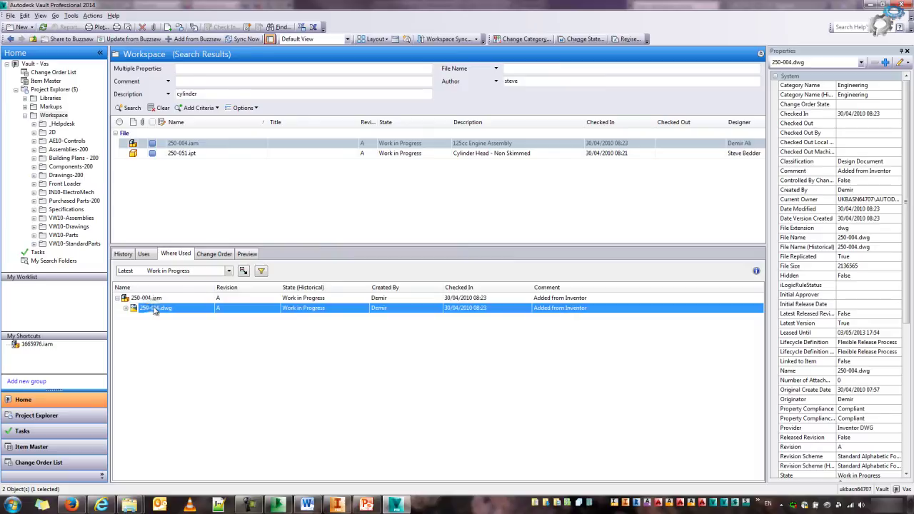
right_click(154, 306)
click(180, 265)
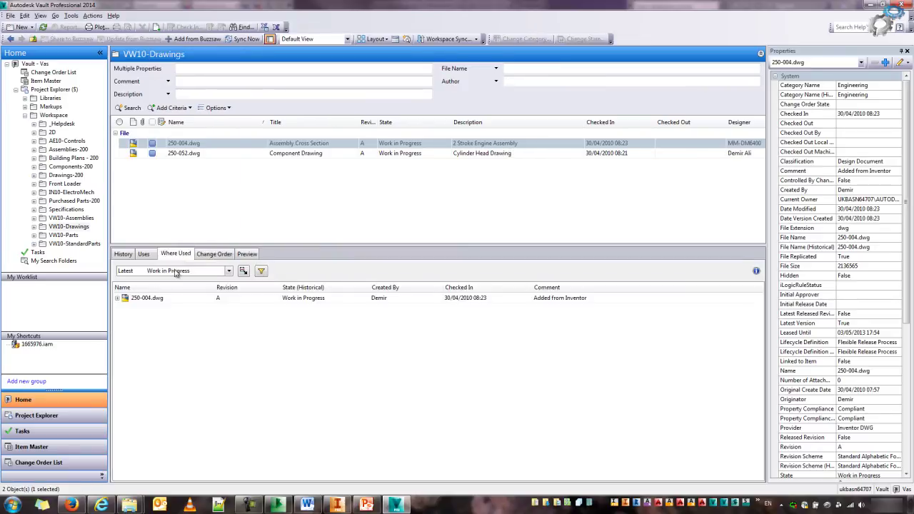
Load the preview of the drawing 250-004.dwg and inspect the sheet.
click(245, 254)
double_click(413, 352)
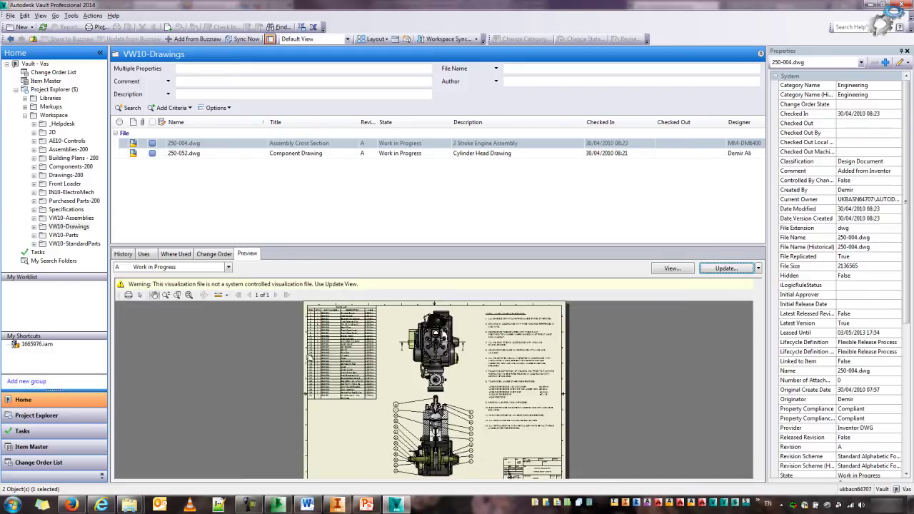
scroll(353, 361, up, 2)
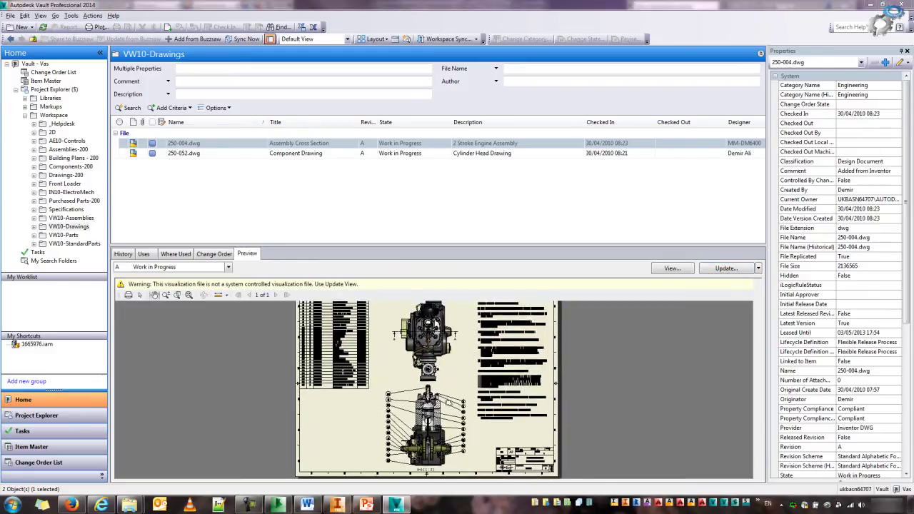
Start a Copy Design of the drawing 250-004.dwg and set its assembly 250-004.iam to be copied instead of reused.
click(240, 220)
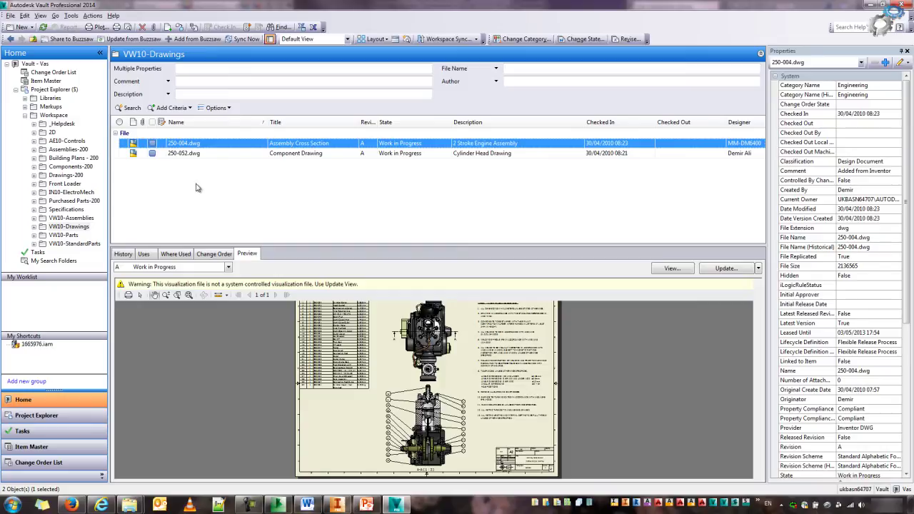
right_click(198, 145)
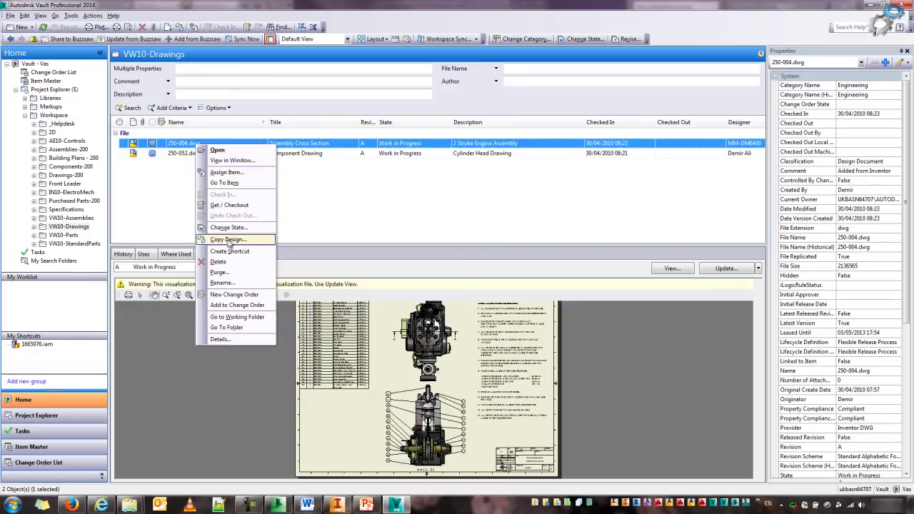
click(229, 240)
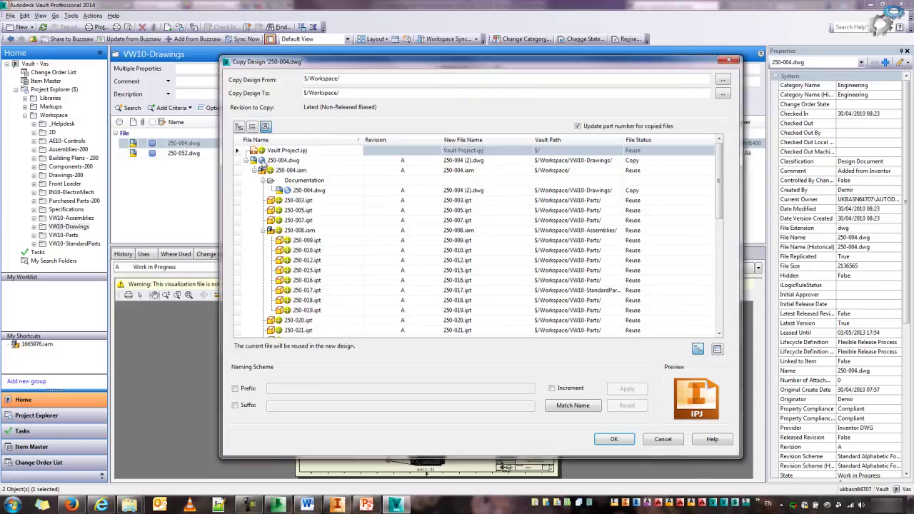
mouse_move(274, 173)
click(280, 171)
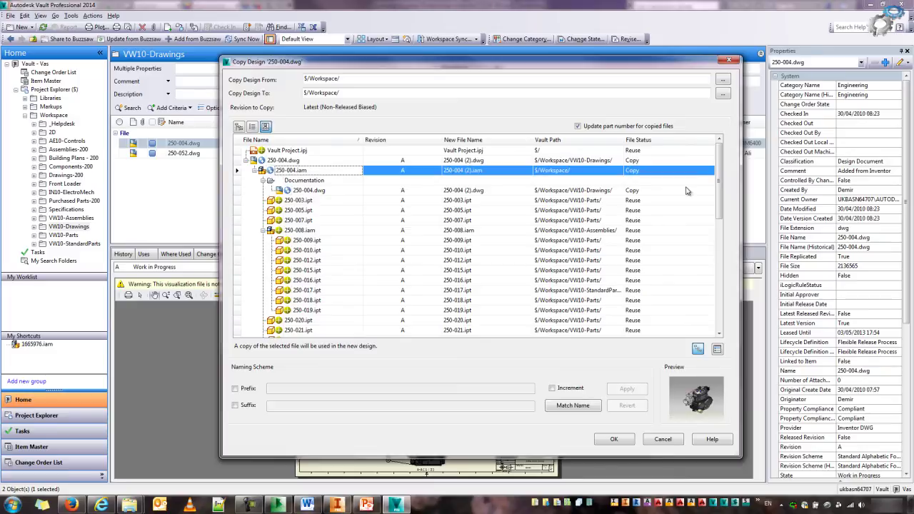
Set the cylinder head part 250-051.ipt to Copy in the design's file list.
drag(721, 177, 723, 198)
scroll(714, 214, down, 6)
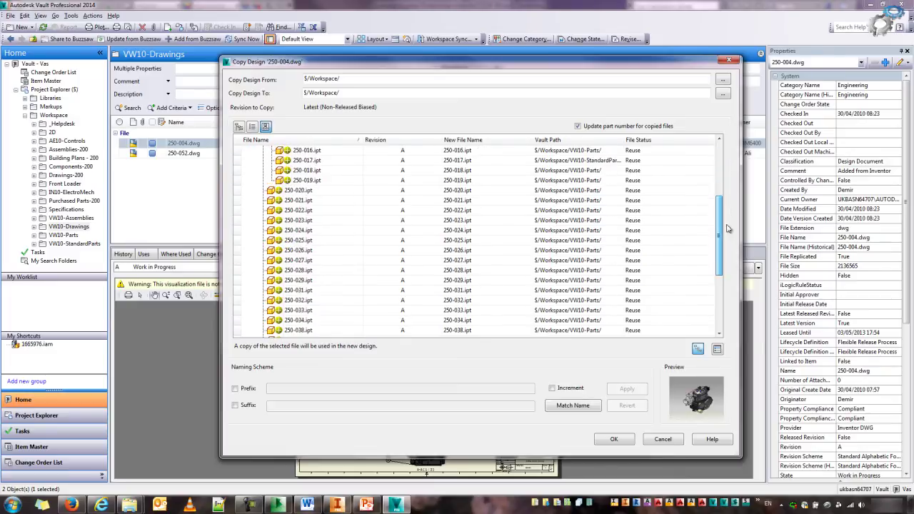
drag(719, 266, 719, 270)
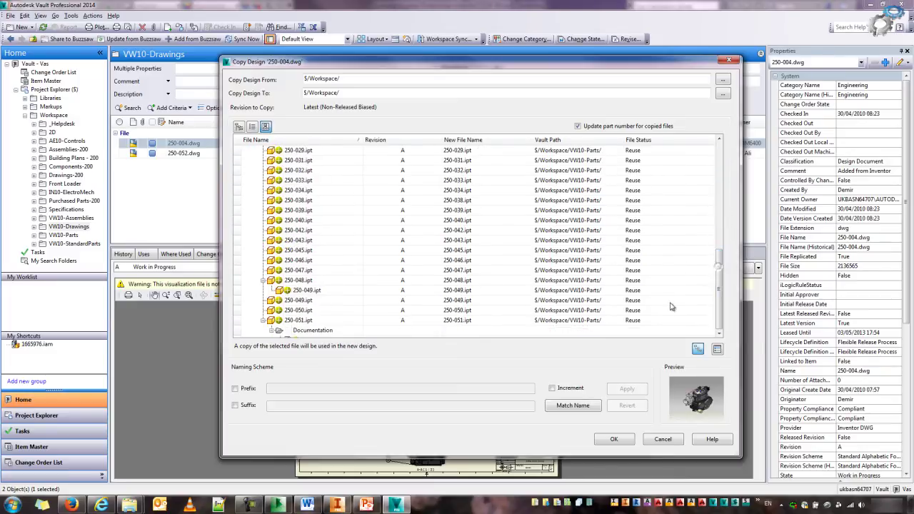
click(279, 321)
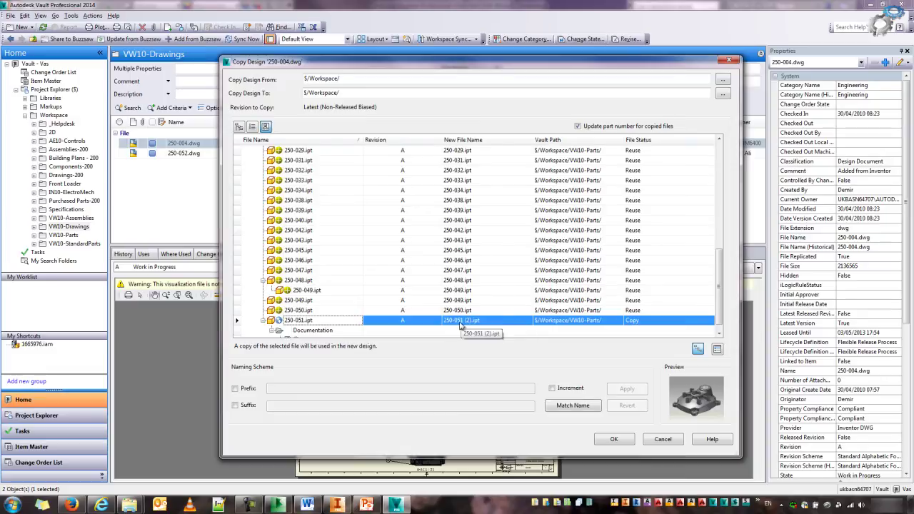
Apply incremented new file names to the copied files and carry out the design copy.
click(552, 387)
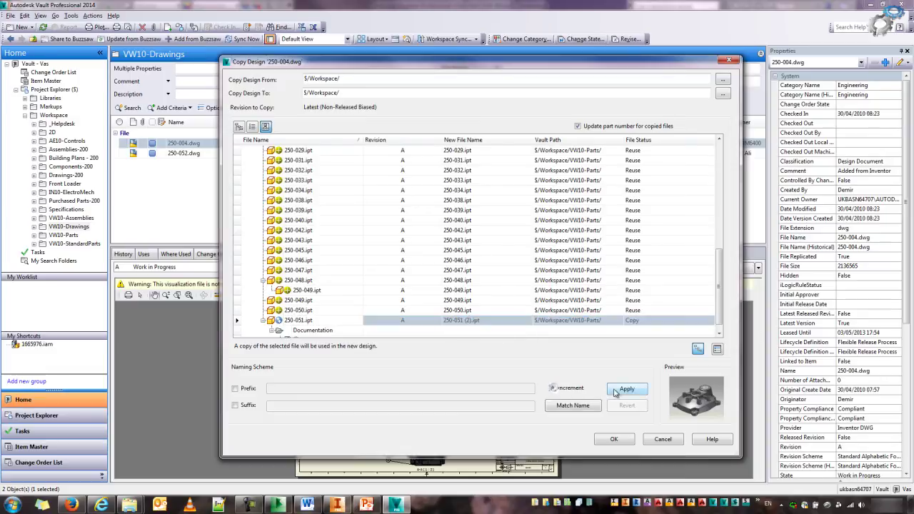
click(626, 390)
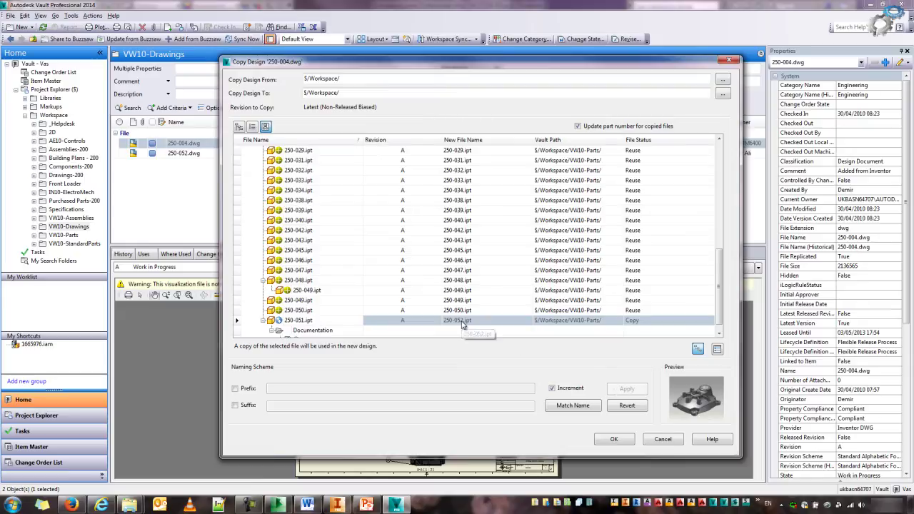
drag(720, 275, 713, 172)
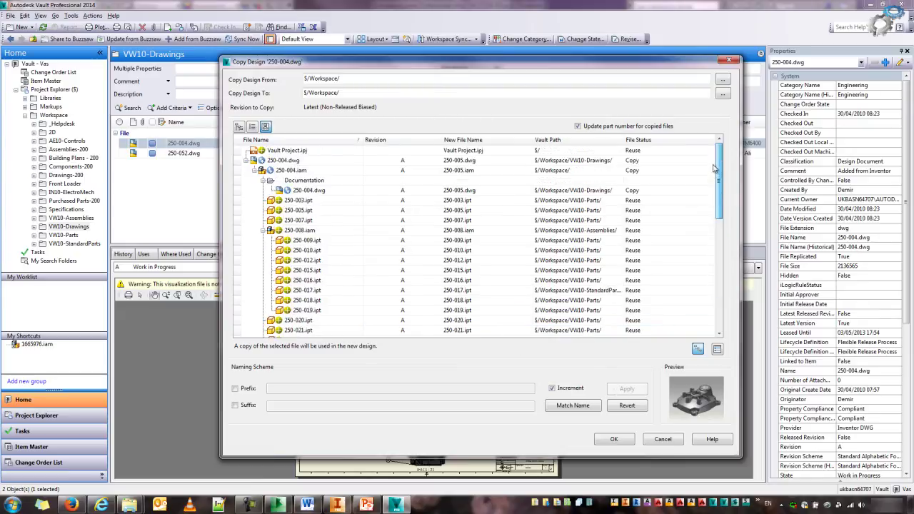
click(612, 440)
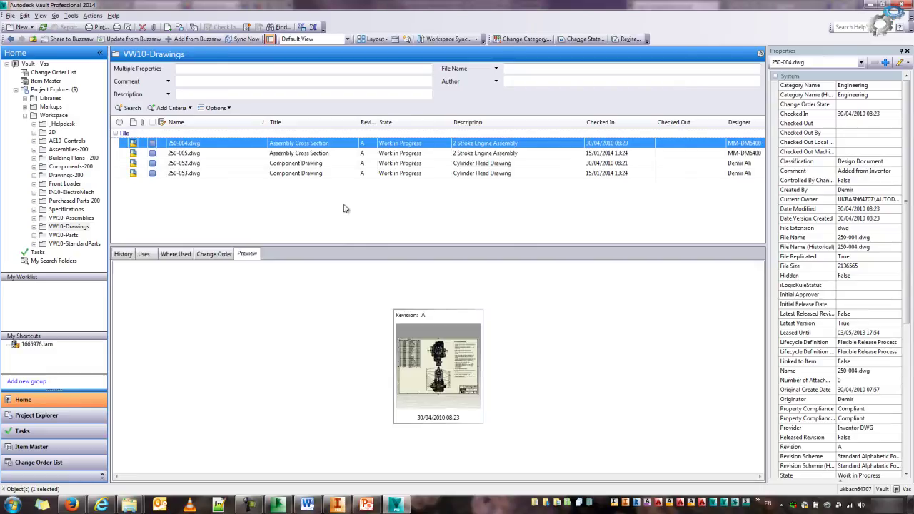
Examine the version history of the new drawing 250-005.dwg, widening the comment column to read its copy comment.
click(186, 154)
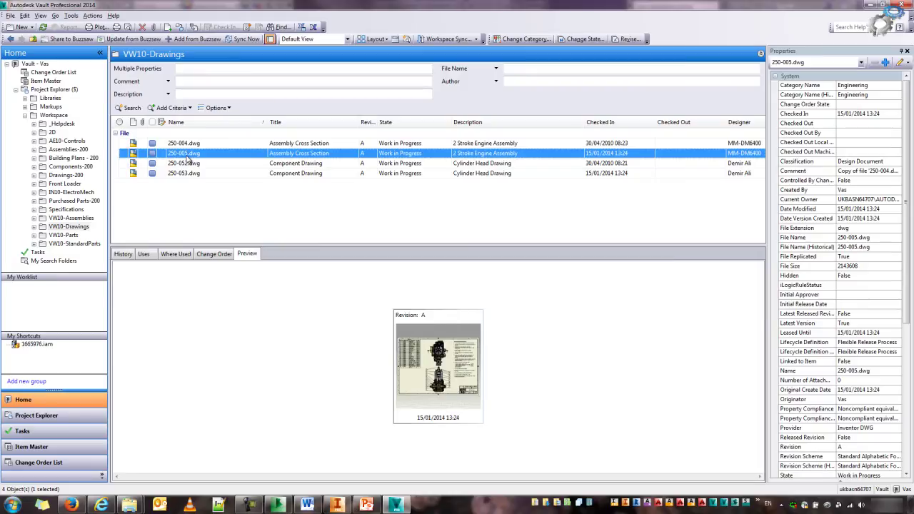
click(124, 255)
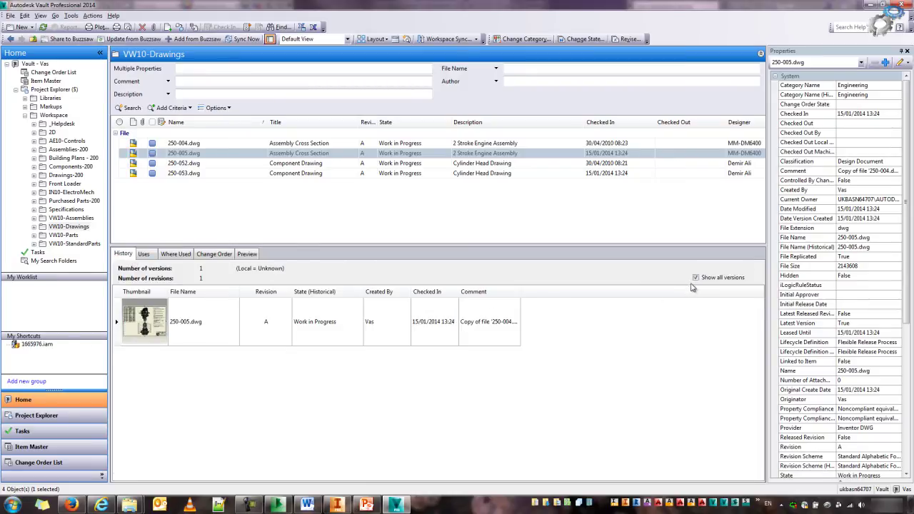
drag(521, 293, 569, 293)
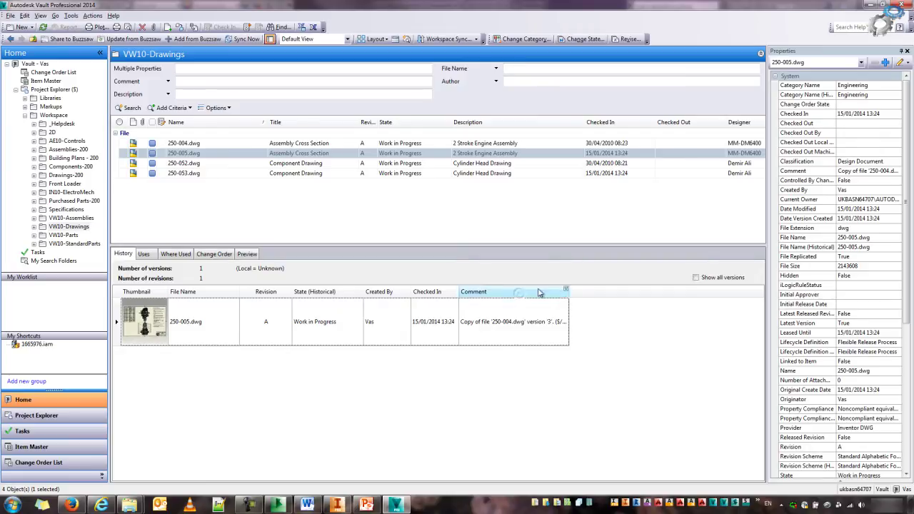
Create a shortcut to the drawing 250-005.dwg.
click(179, 153)
right_click(184, 153)
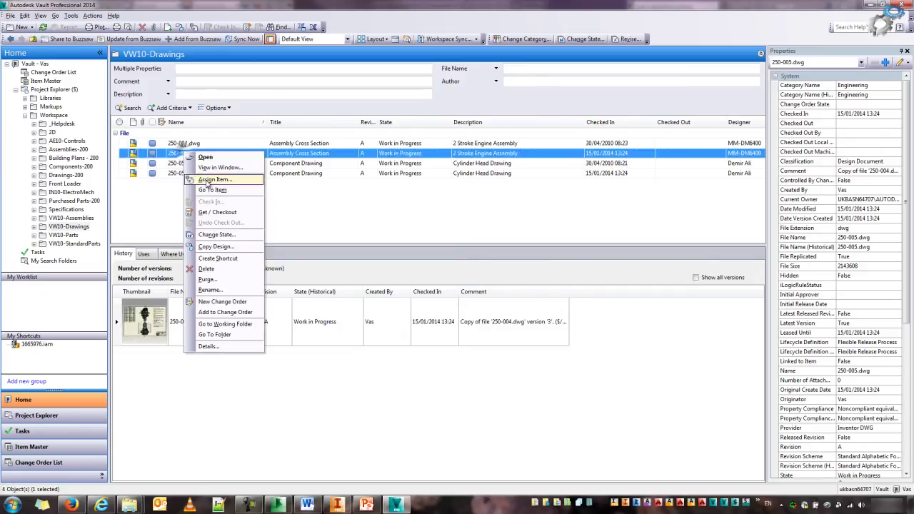
click(222, 260)
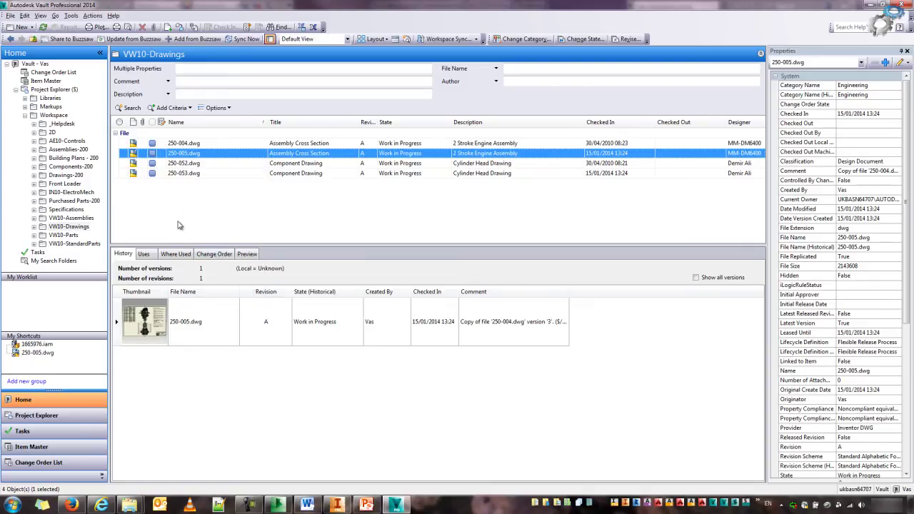
List the files that 250-005.dwg uses and create a shortcut to its assembly 250-005.iam.
click(166, 255)
click(143, 254)
click(157, 312)
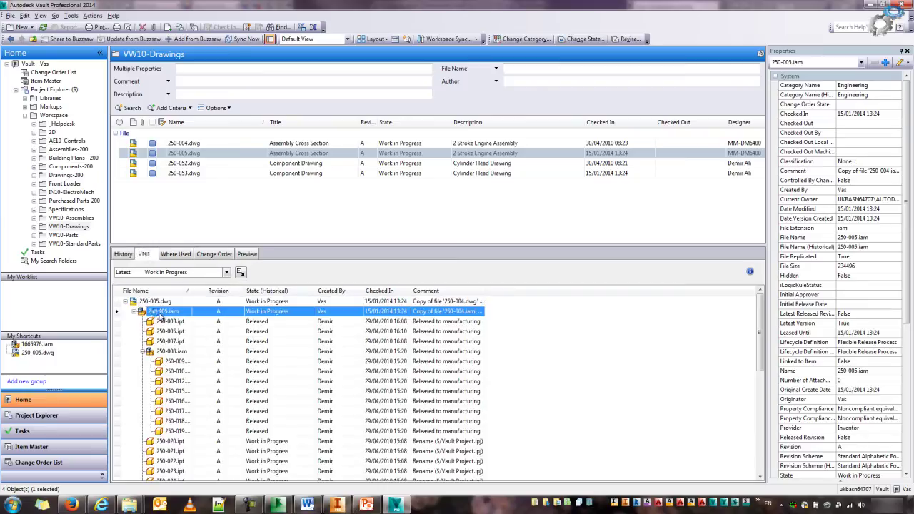
right_click(160, 318)
click(201, 202)
Create a shortcut to the copied part 250-052.ipt, and go to the drawing 250-005.dwg through its shortcut.
scroll(762, 334, down, 8)
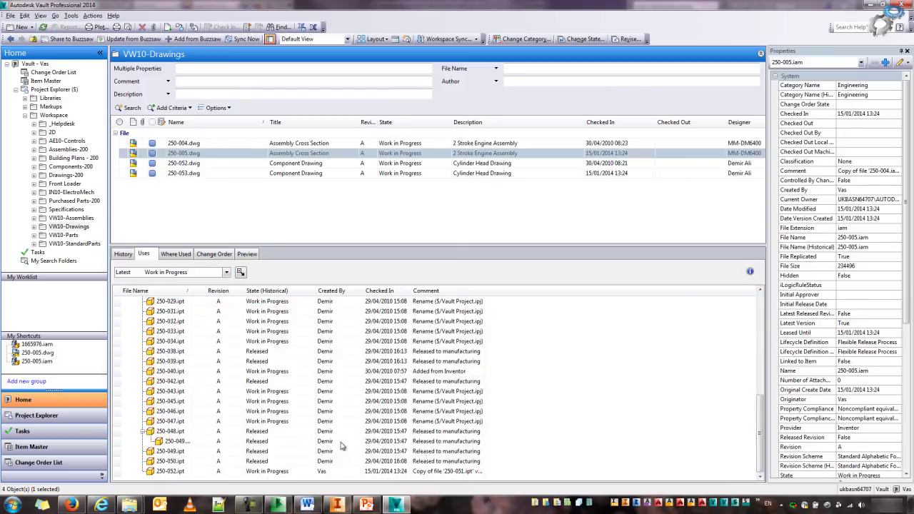
right_click(163, 473)
right_click(168, 474)
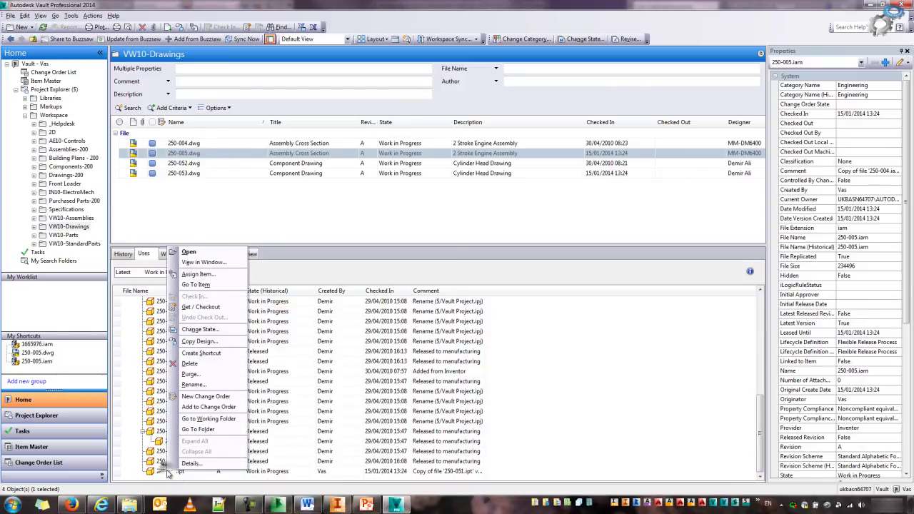
click(166, 473)
right_click(167, 474)
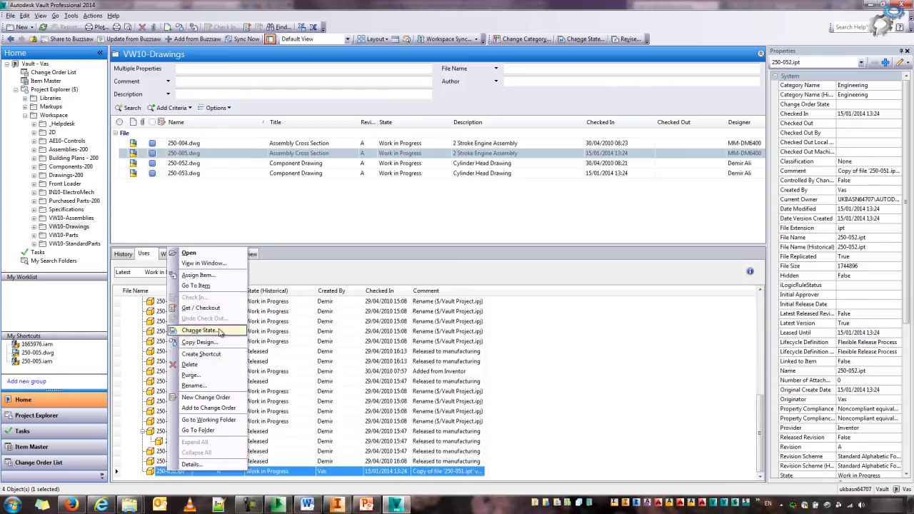
click(222, 355)
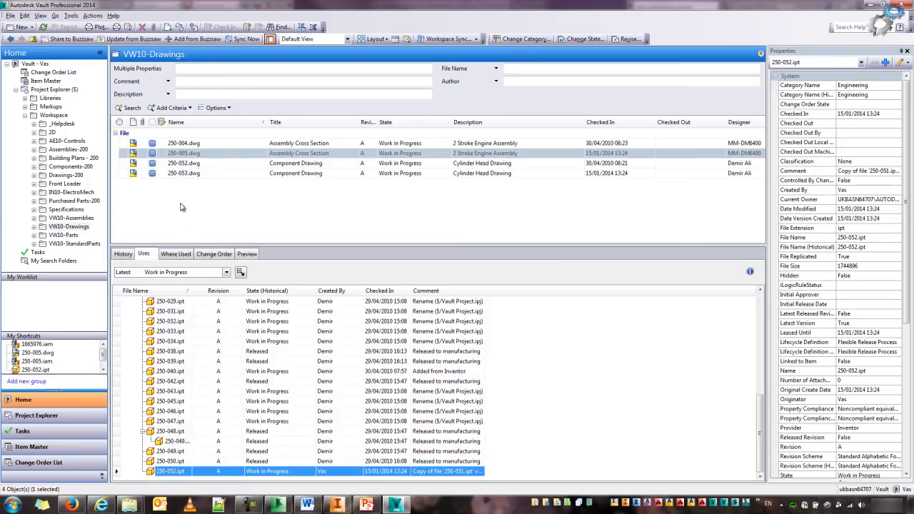
click(40, 354)
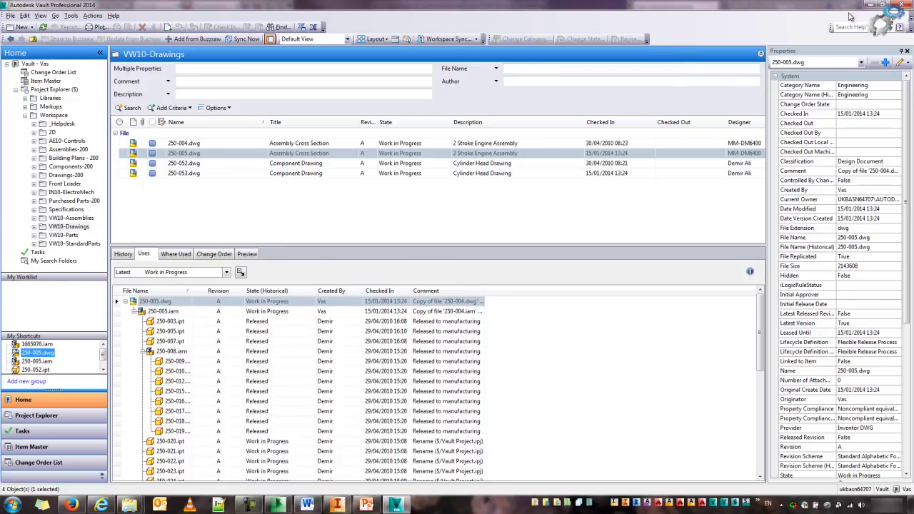
Switch to Inventor and open 250-005.dwg from the vault using its shortcut.
click(871, 7)
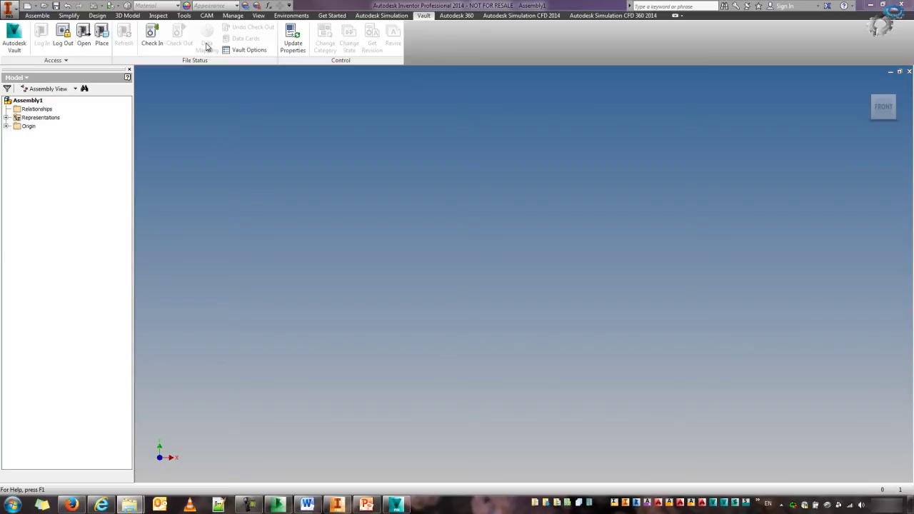
click(84, 45)
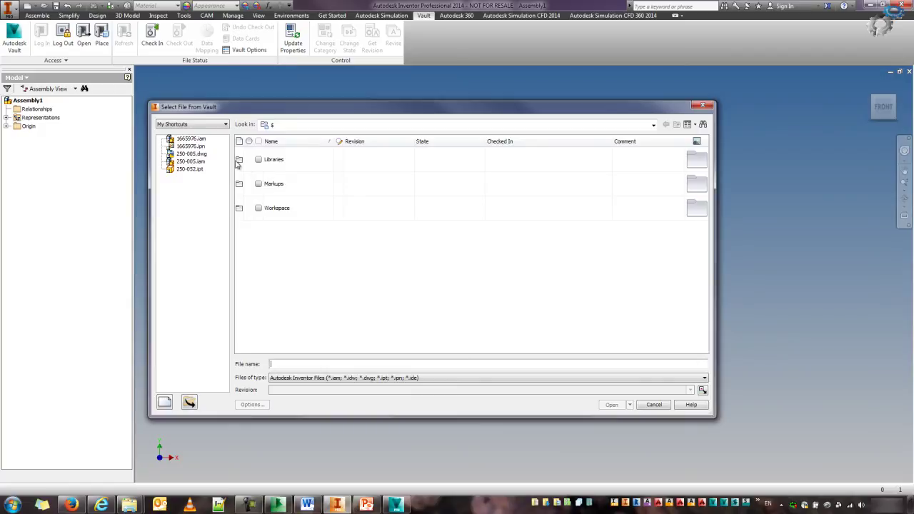
click(192, 154)
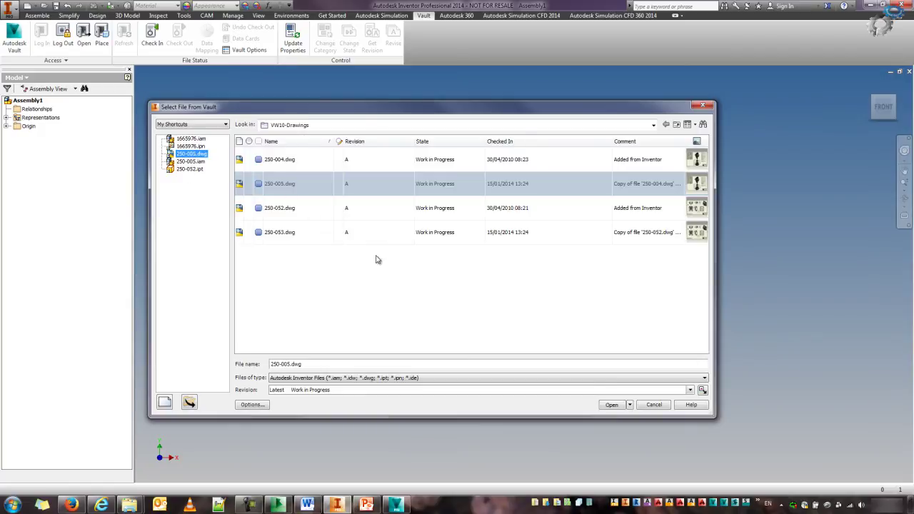
click(615, 405)
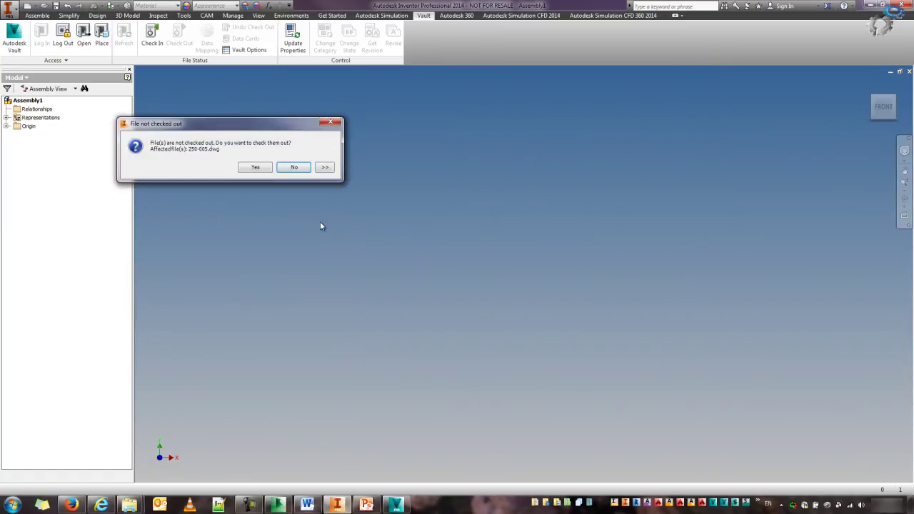
Switch to Vault to review the entry of 250-005.dwg in VW10-Drawings, and return to Inventor's check-out question.
drag(224, 127, 245, 80)
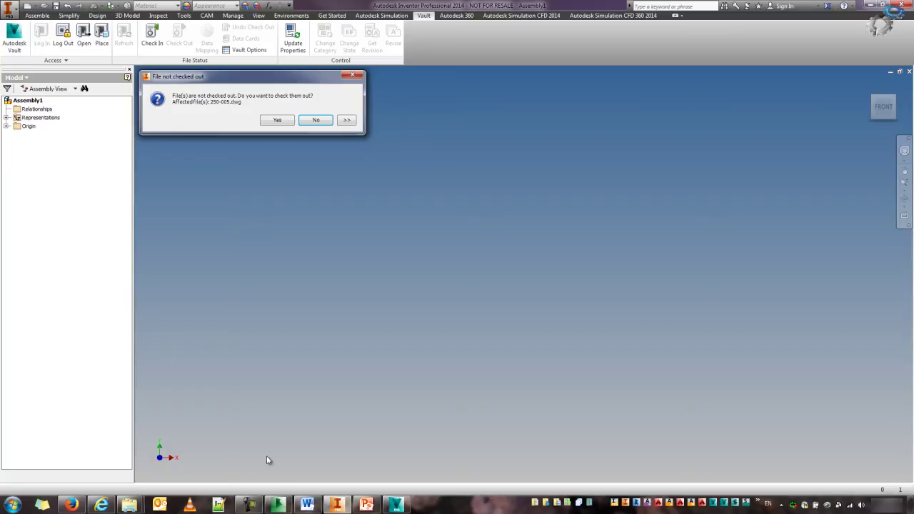
mouse_move(392, 509)
click(372, 463)
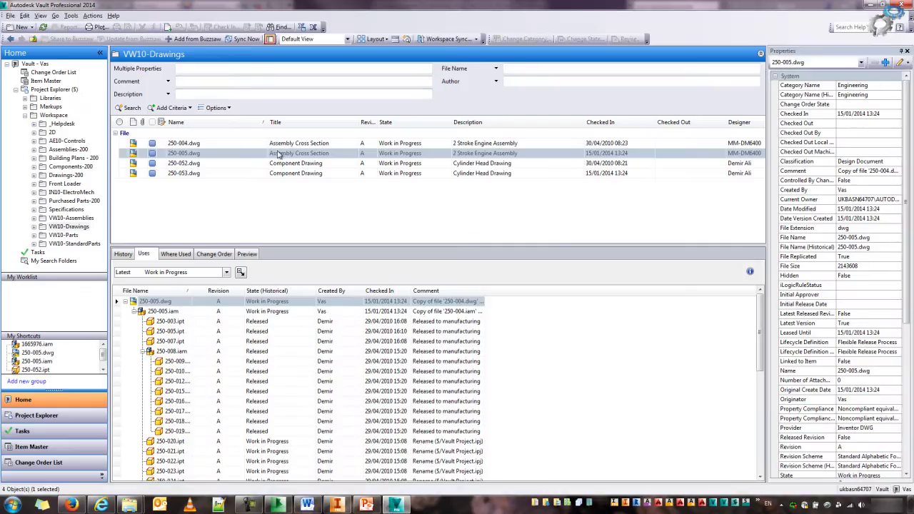
click(871, 4)
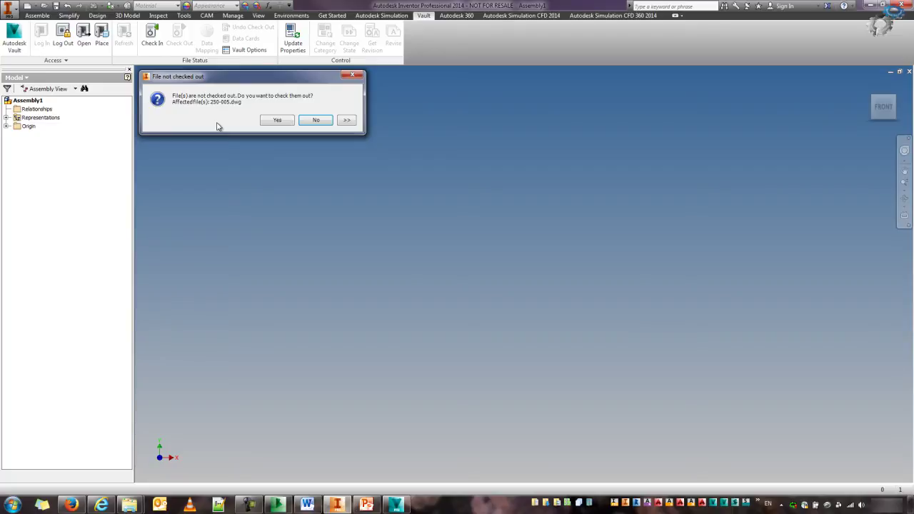
Check out 250-005.dwg with the comment "Check-Out For Edits", continue with the edit, and also check out 250-005.iam.
click(277, 121)
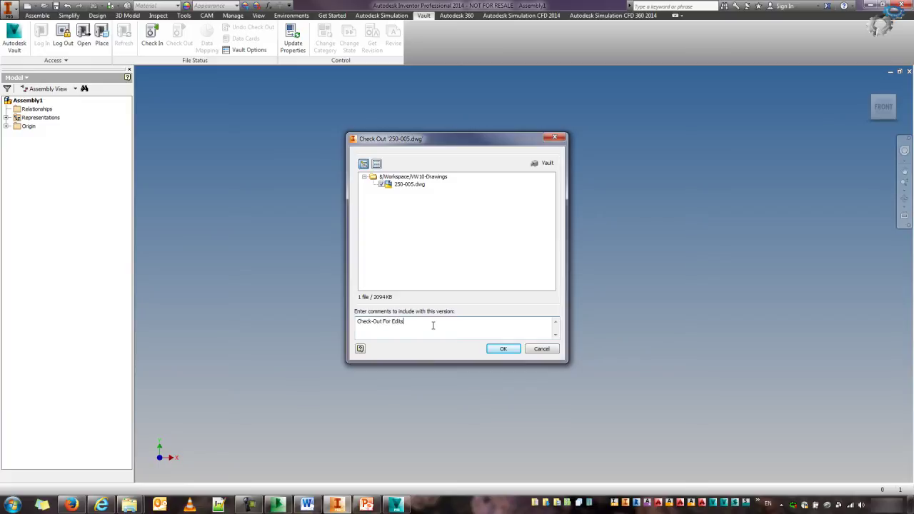
click(503, 348)
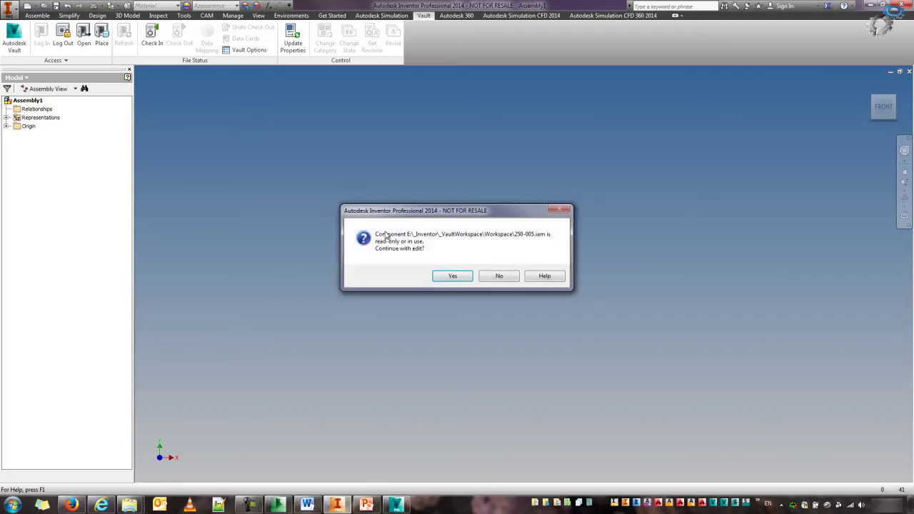
click(453, 278)
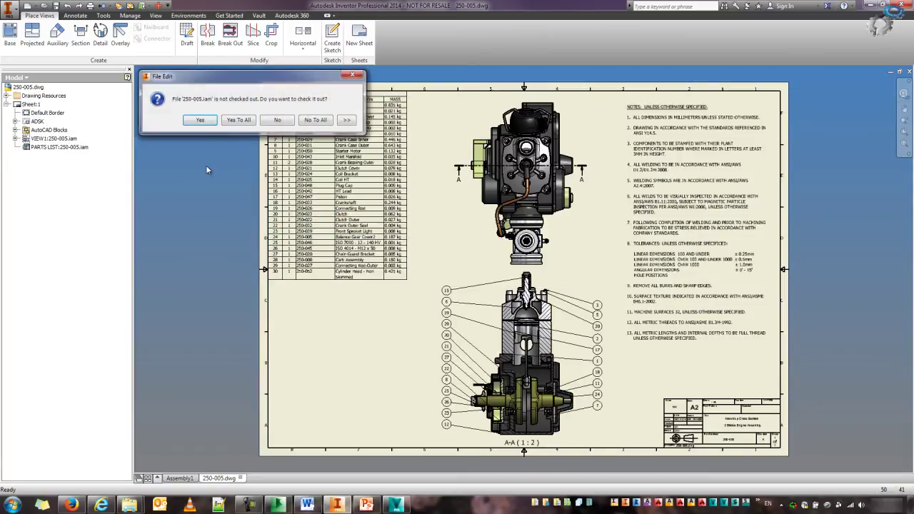
click(202, 120)
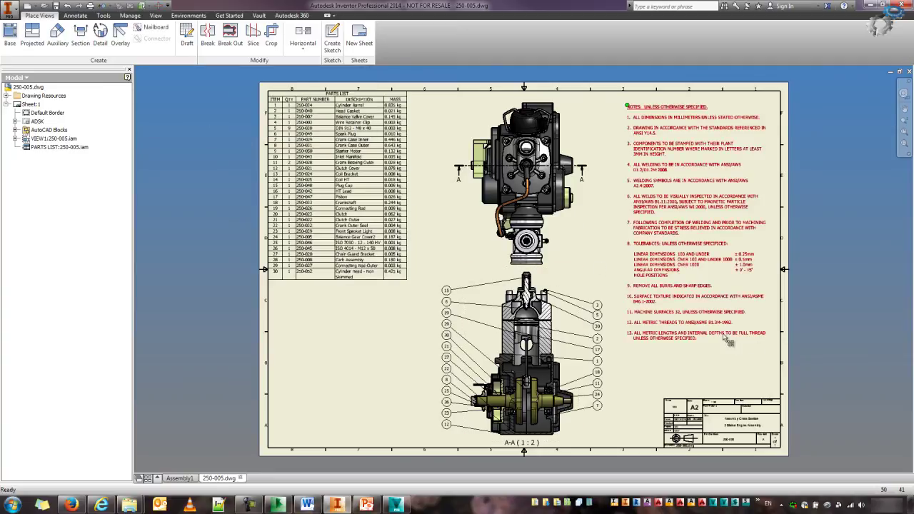
Inspect the title block of the drawing 250-005.dwg for its part number, file name and revision.
middle_drag(688, 357, 505, 251)
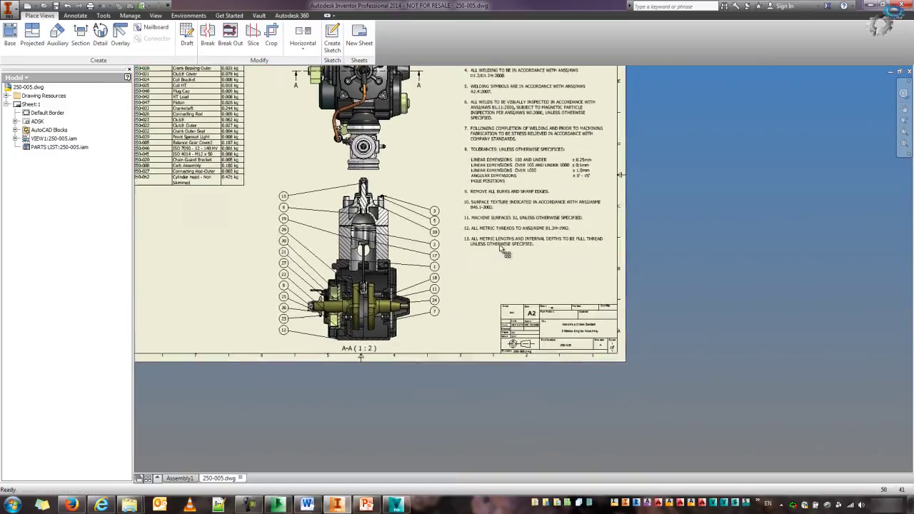
scroll(557, 322, up, 5)
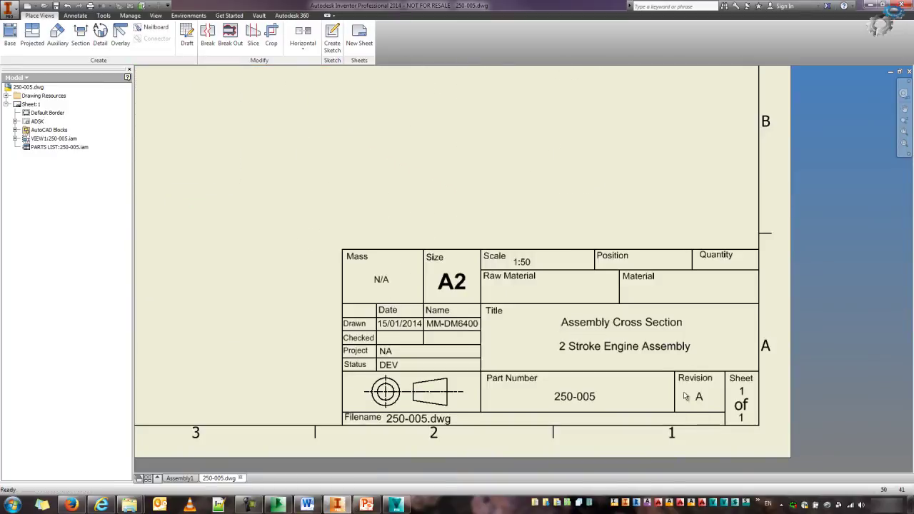
Open the assembly 250-005.iam from its drawing view and show the Vault status of its components in the browser.
scroll(410, 247, down, 2)
key(Home)
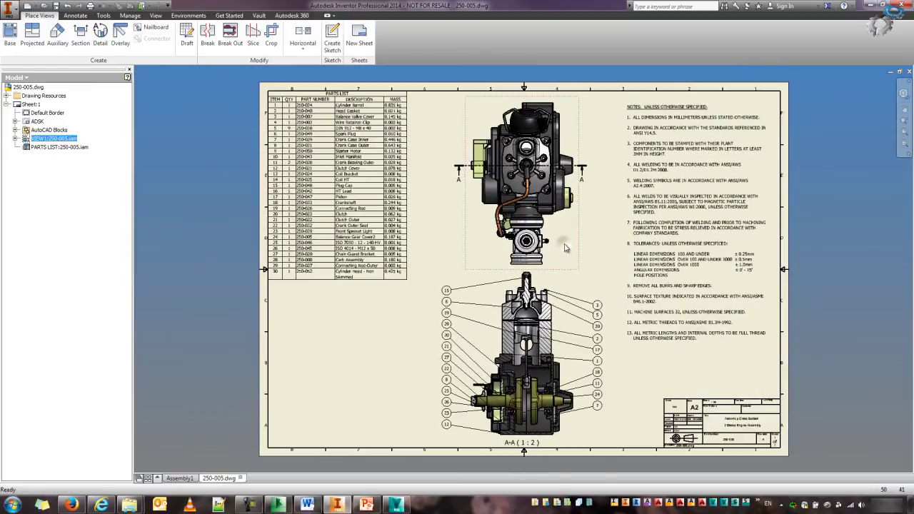
right_click(564, 248)
click(563, 247)
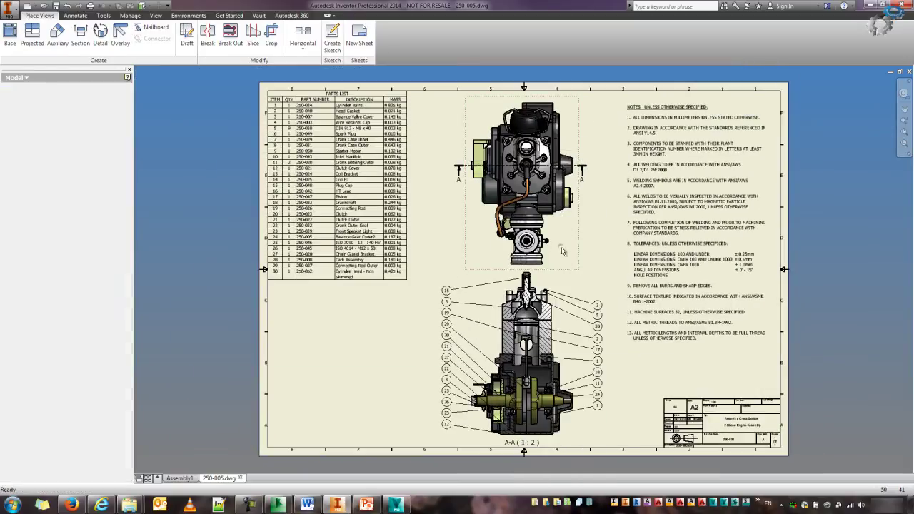
click(8, 109)
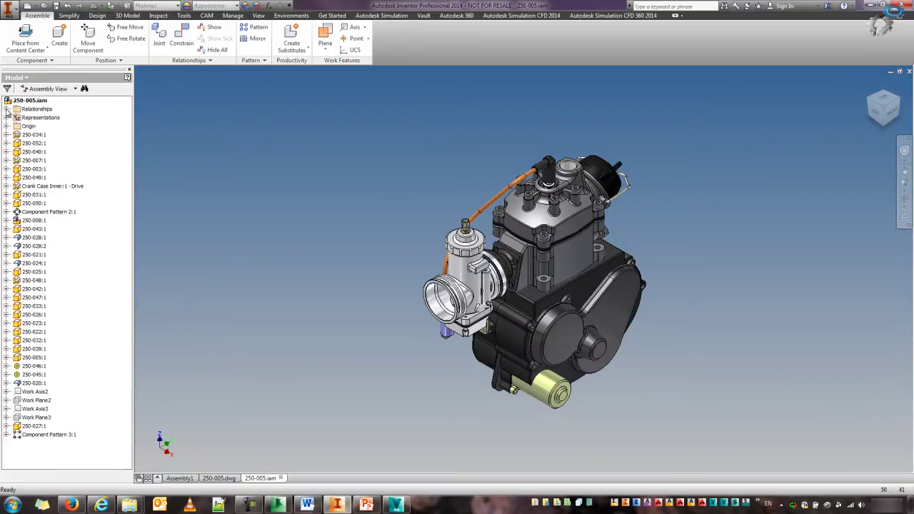
click(23, 78)
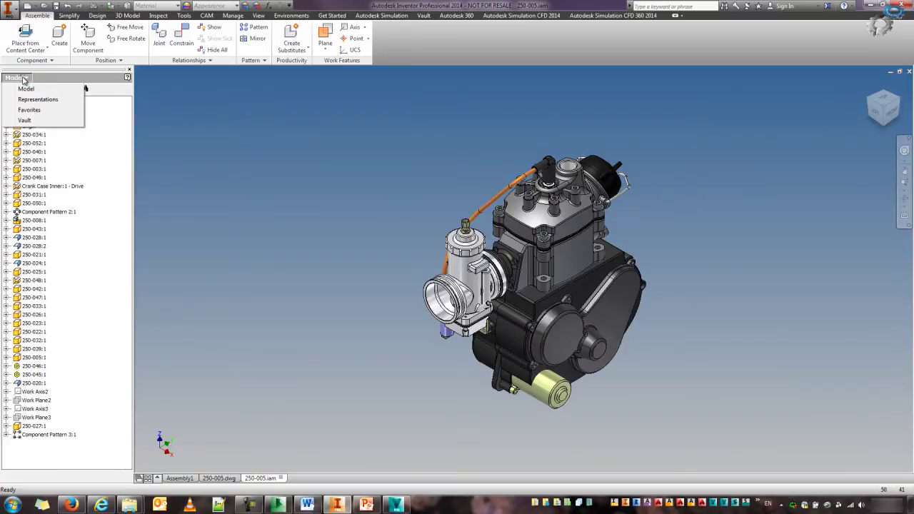
click(28, 120)
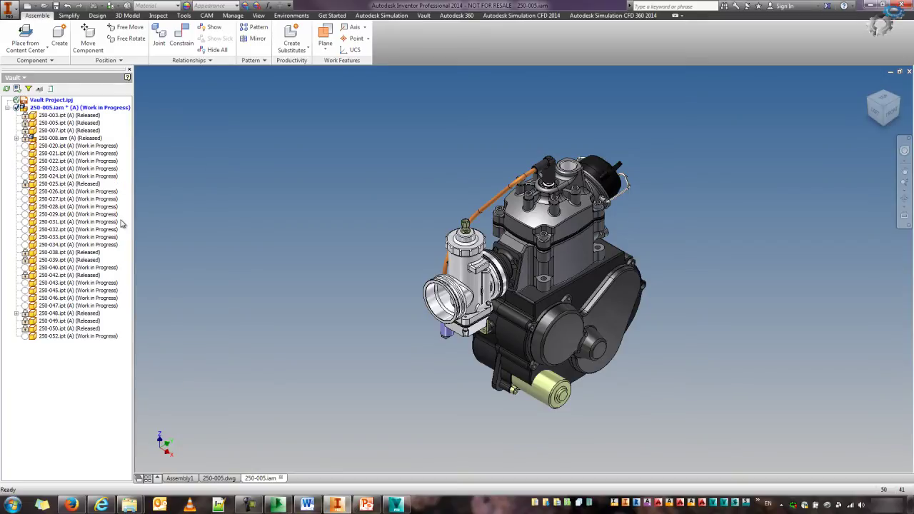
mouse_move(52, 134)
Activate the cylinder head 250-052 for in-place editing and set the selection mode to feature priority.
double_click(554, 208)
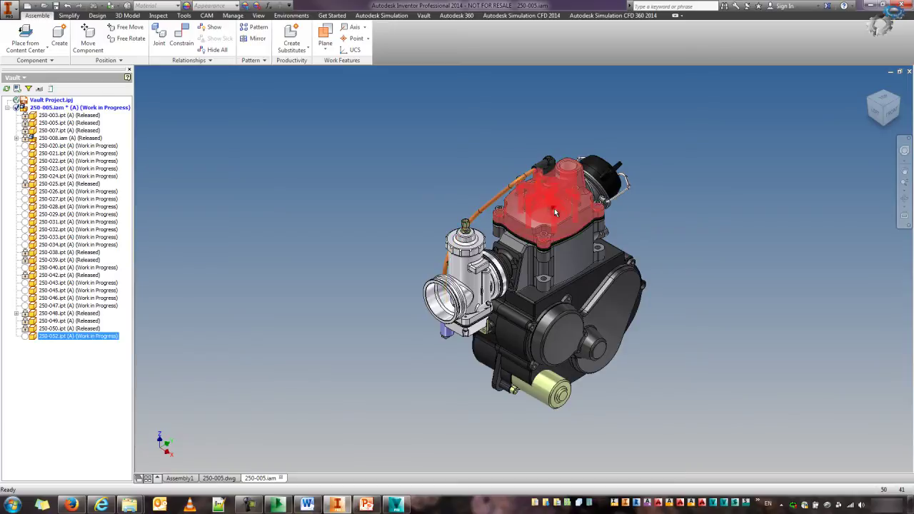
shift+middle_drag(684, 245, 607, 184)
scroll(606, 184, up, 3)
shift+middle_drag(565, 211, 586, 264)
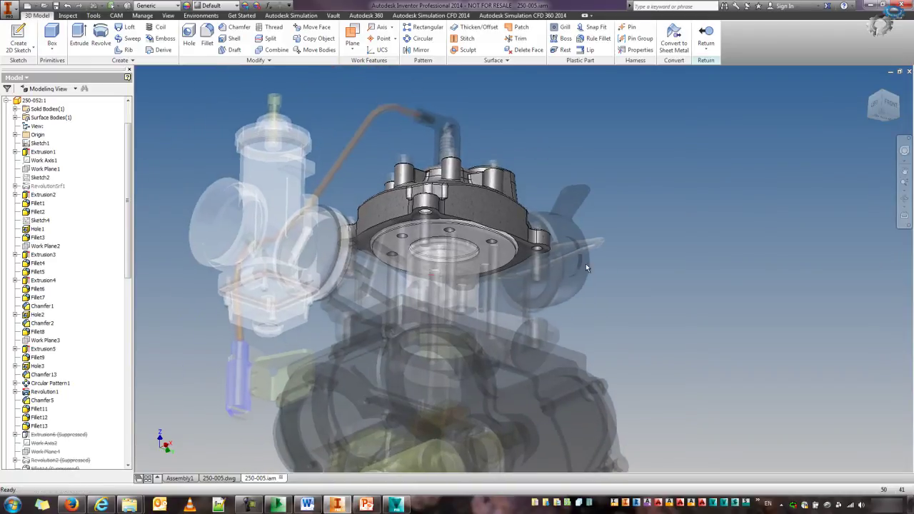
right_click(625, 208)
click(657, 243)
Set the distance of the extrusion on the cylinder head's underside to 3 mm - 1 mm and check out 250-052.ipt.
click(472, 236)
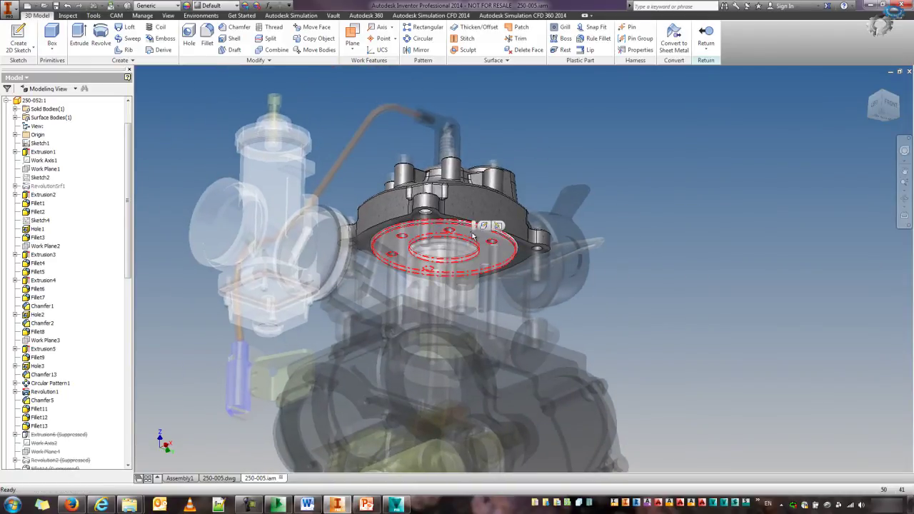
right_click(472, 235)
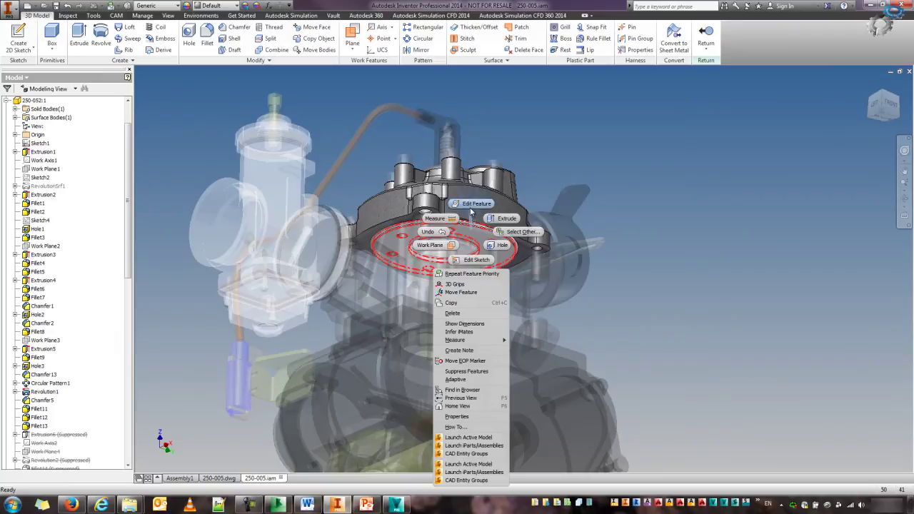
click(475, 203)
click(230, 132)
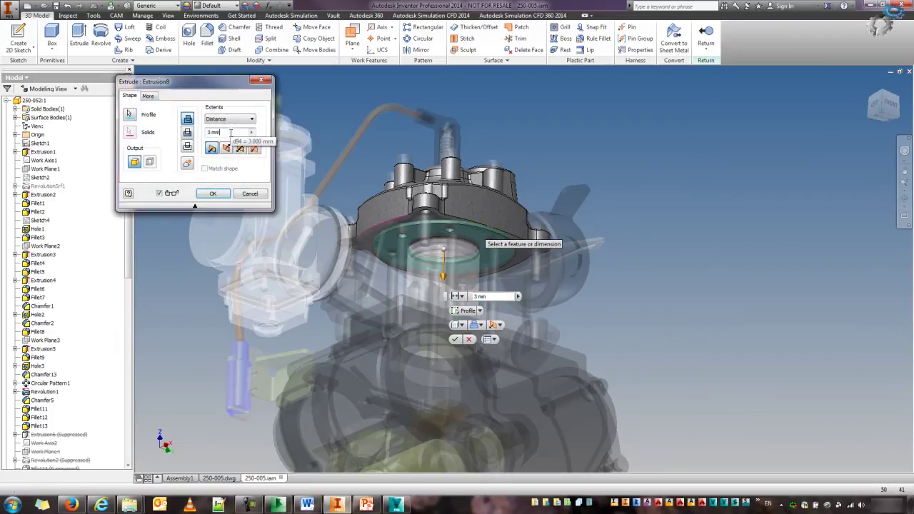
text(- 1 mm)
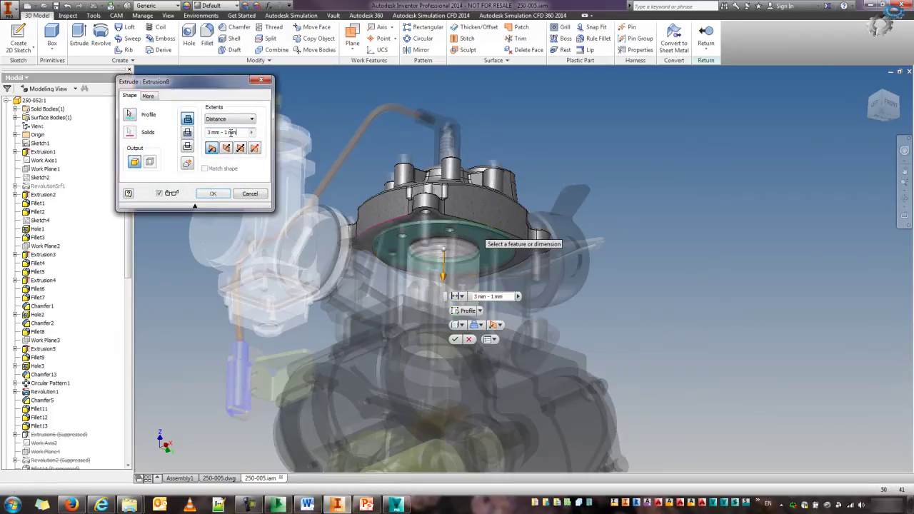
click(213, 193)
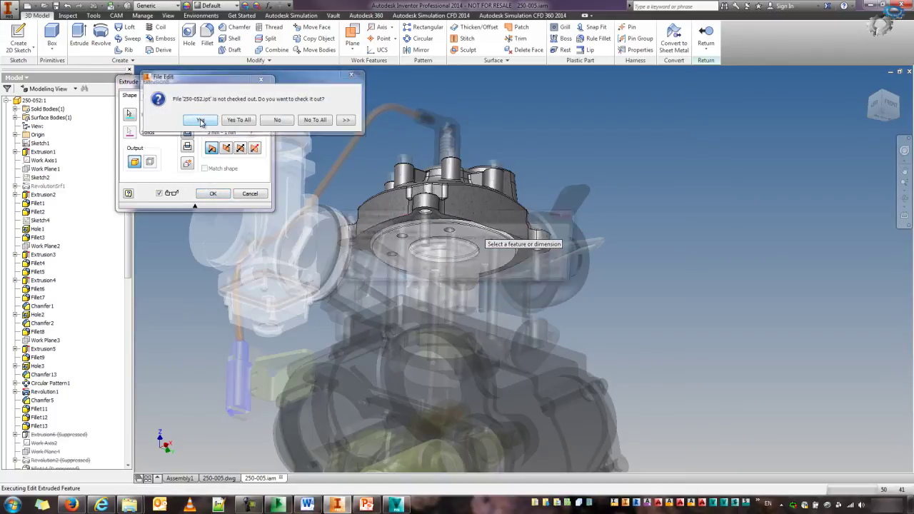
click(201, 120)
Apply the Gold - Metal appearance to the whole cylinder head and return to the assembly.
shift+middle_drag(640, 279, 559, 290)
right_click(642, 233)
click(645, 241)
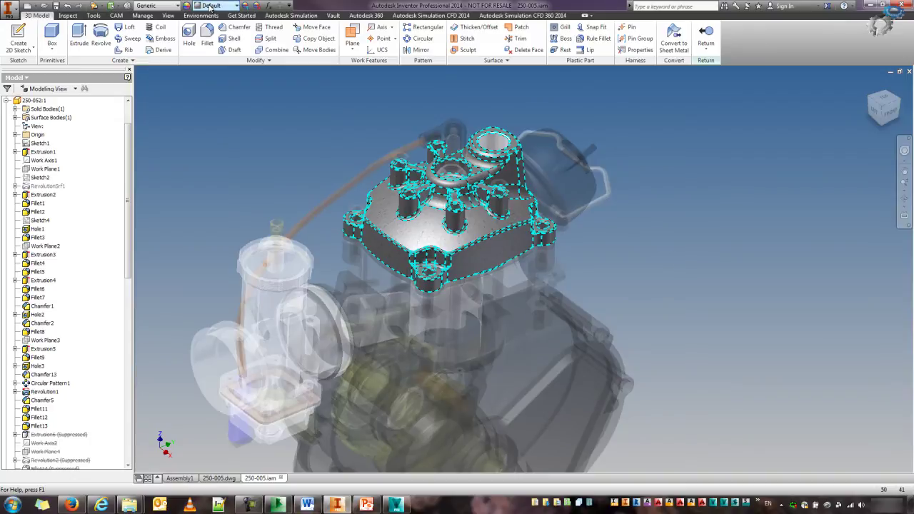
click(236, 6)
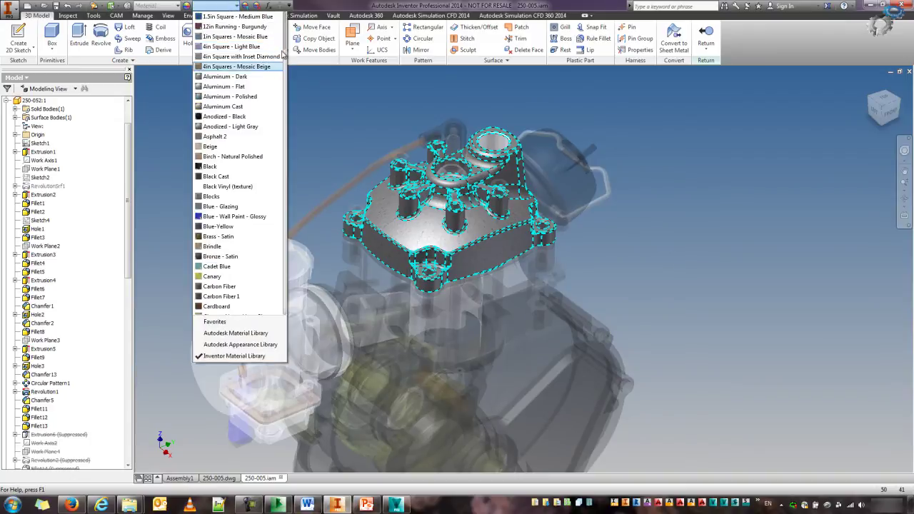
scroll(233, 150, down, 10)
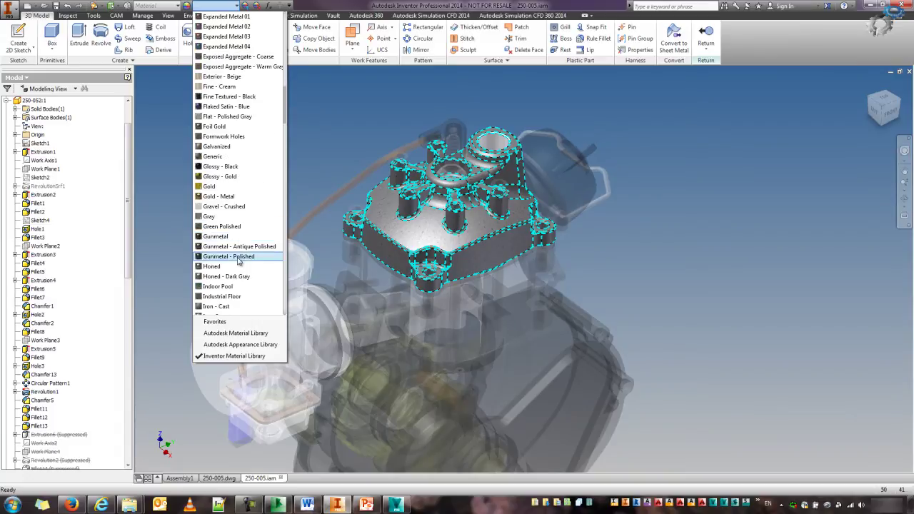
click(235, 196)
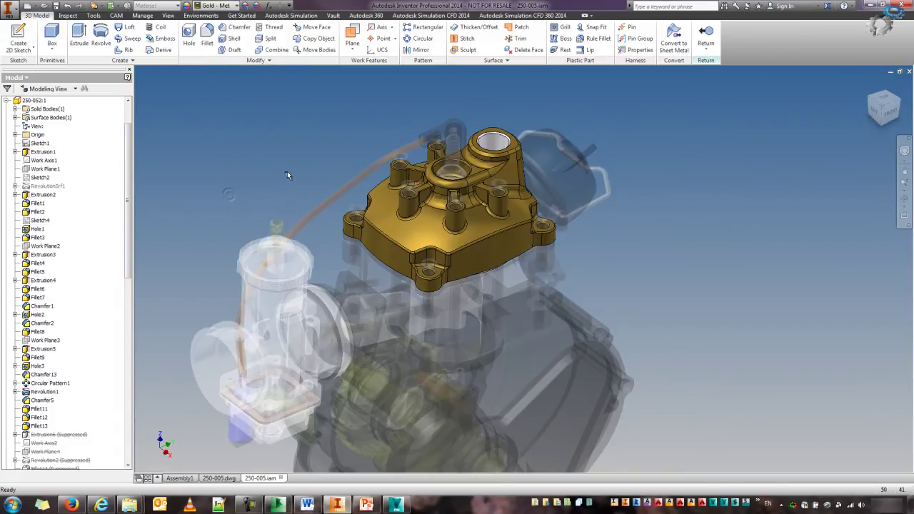
click(706, 35)
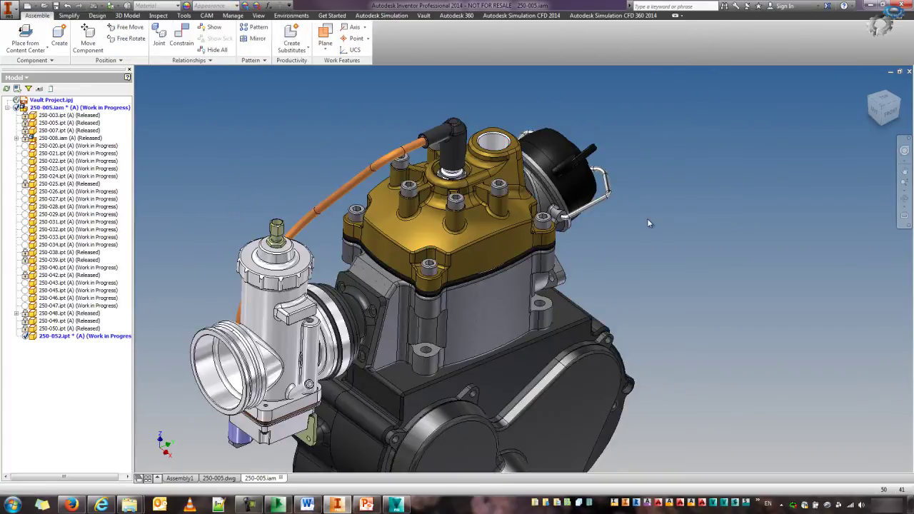
scroll(646, 212, down, 3)
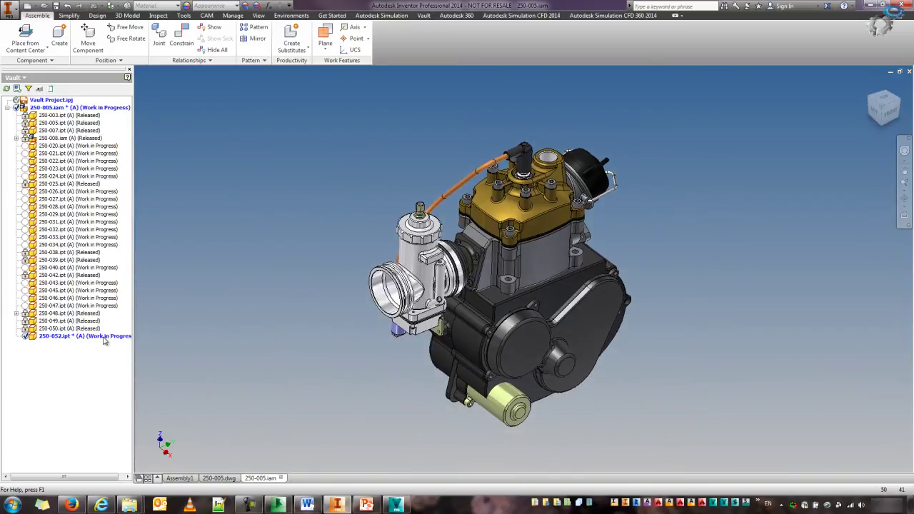
Switch to Vault to review the check-out status and the used files of 250-005.dwg, and return to Inventor.
mouse_move(30, 338)
click(386, 508)
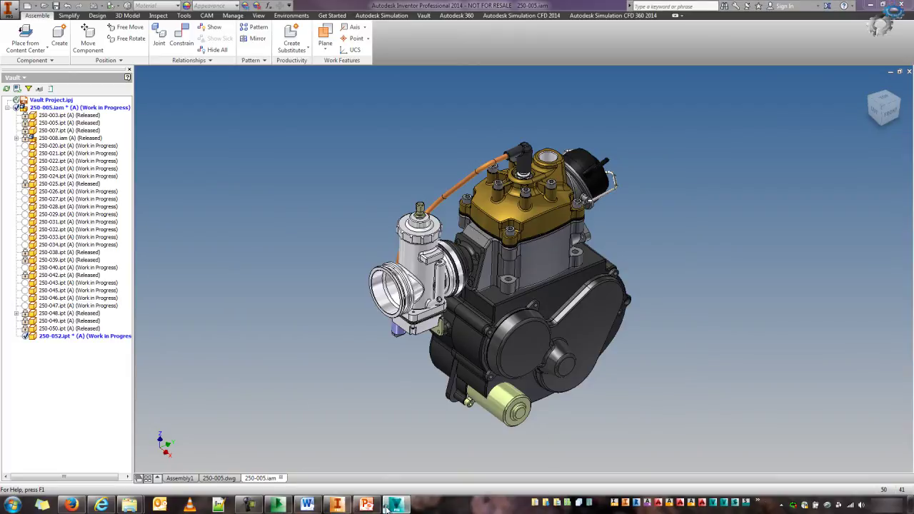
click(42, 28)
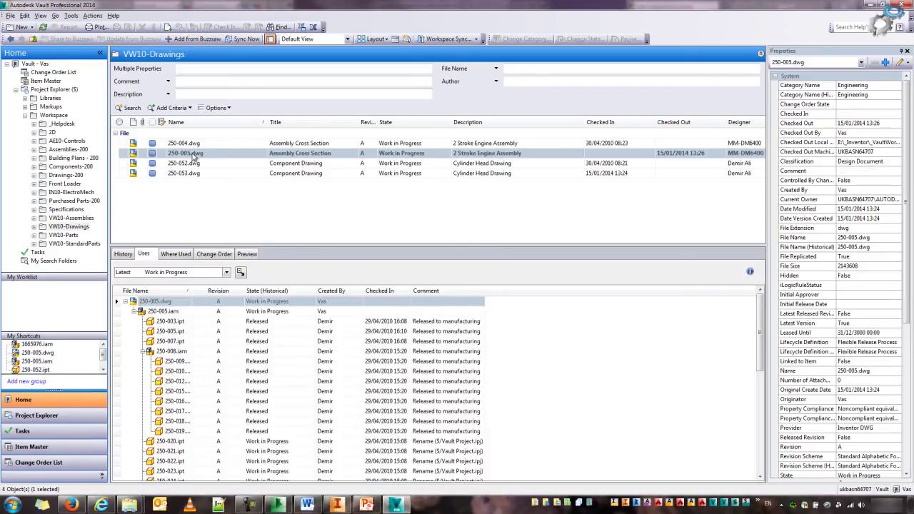
scroll(759, 322, down, 2)
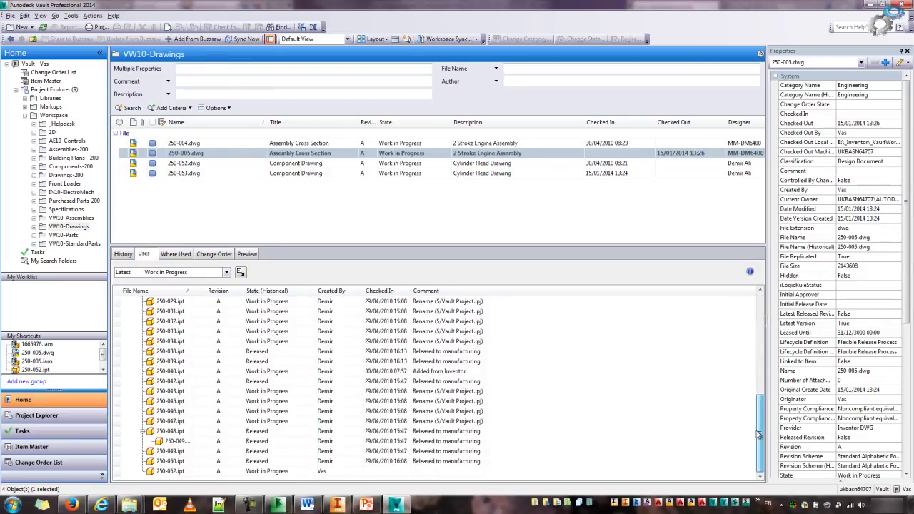
scroll(759, 321, up, 2)
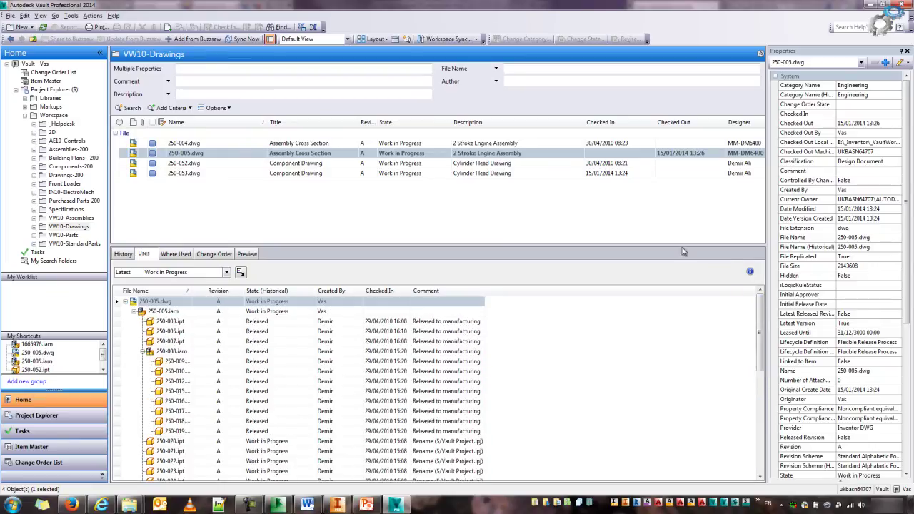
click(870, 5)
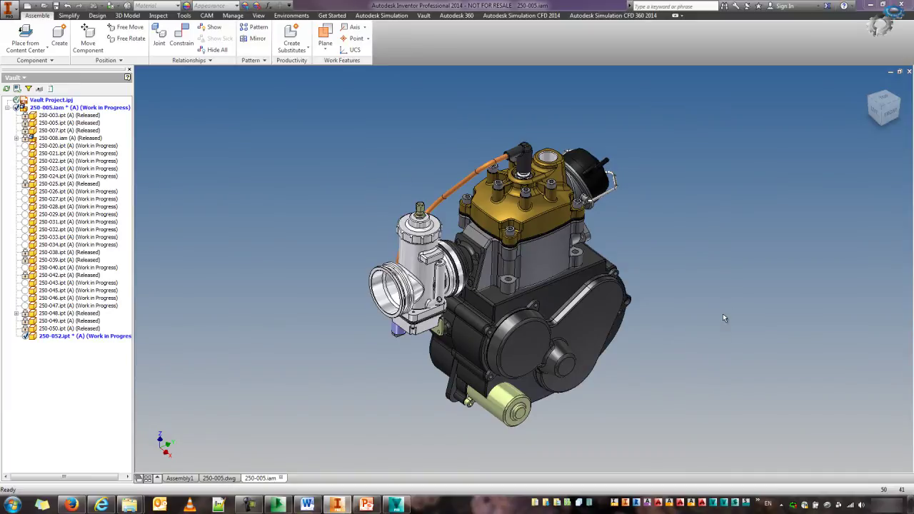
Activate the black balance valve cover 250-007 for in-place editing in the engine assembly.
shift+middle_drag(717, 330, 629, 267)
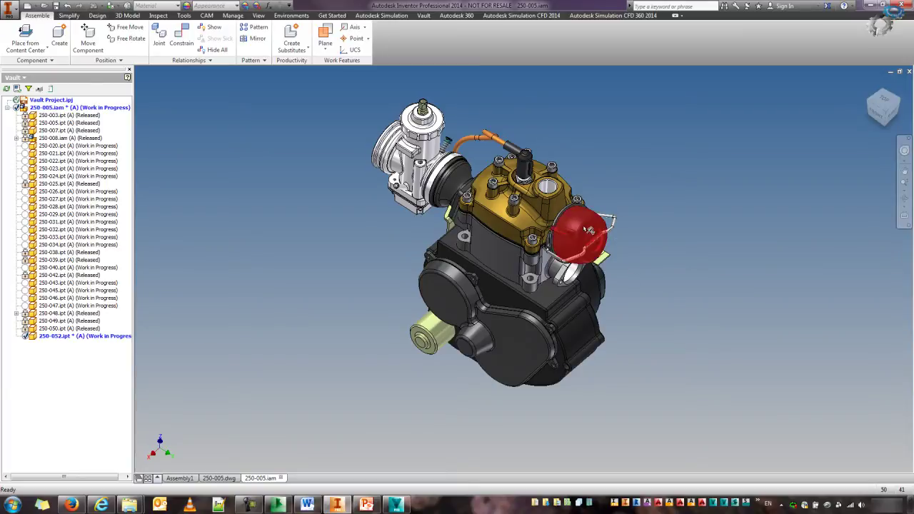
click(584, 228)
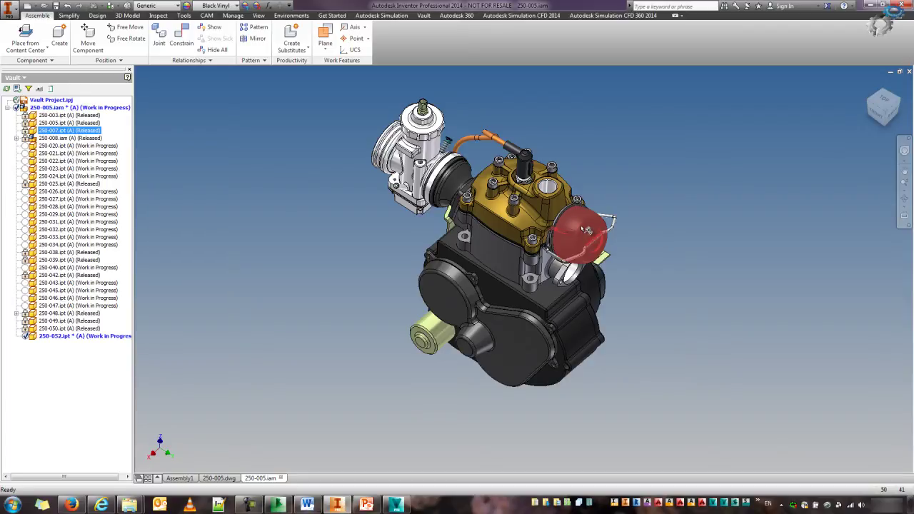
double_click(585, 228)
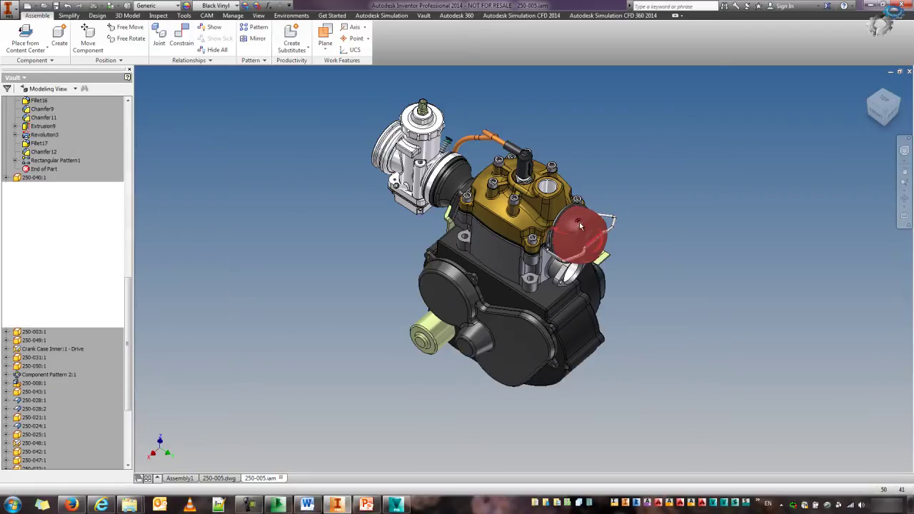
Save the released cover part 250-007 as a new part in VW10-Parts, numbered with the MM scheme, and return to the assembly.
click(16, 9)
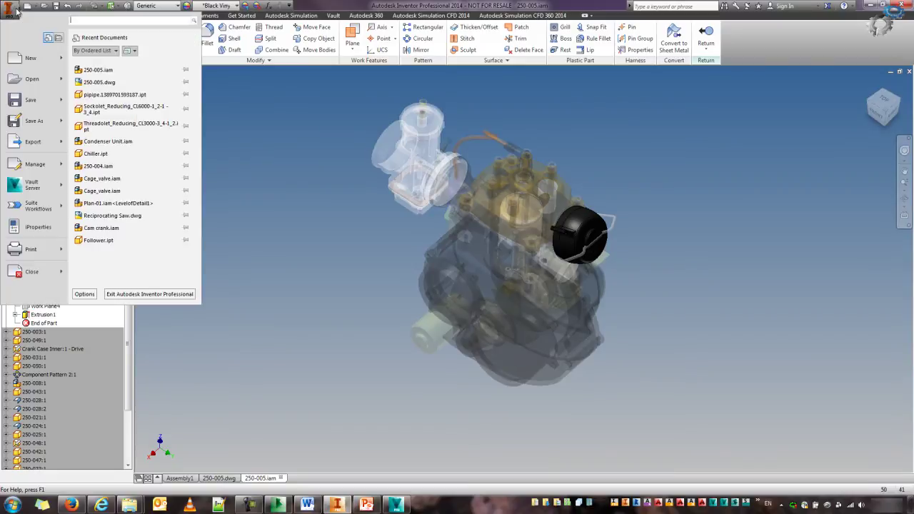
click(40, 122)
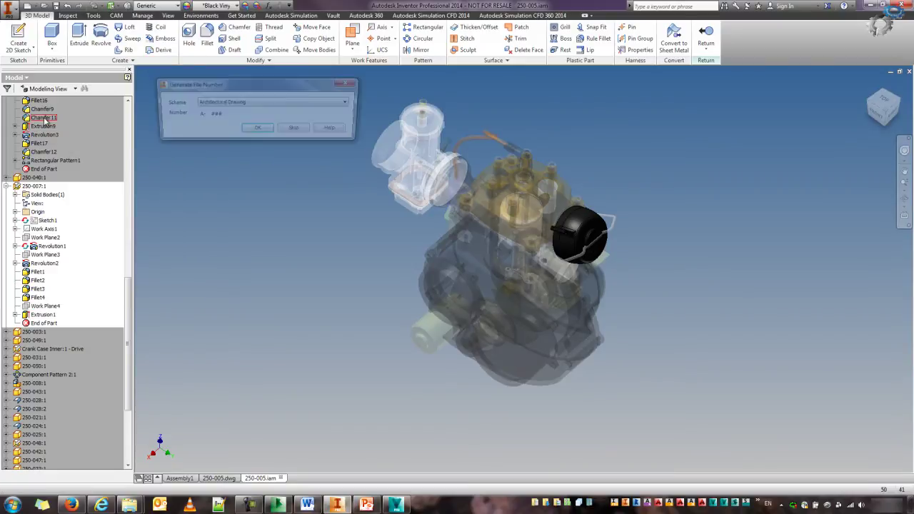
click(254, 102)
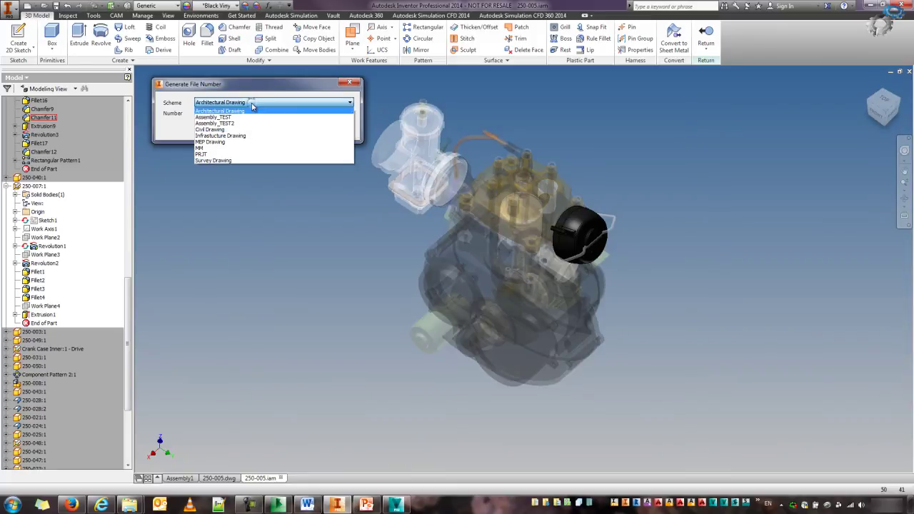
click(224, 148)
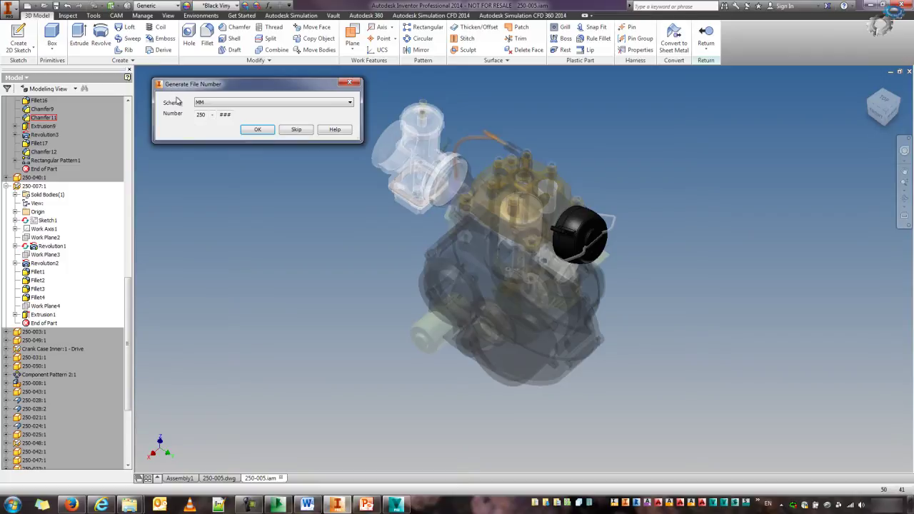
click(258, 130)
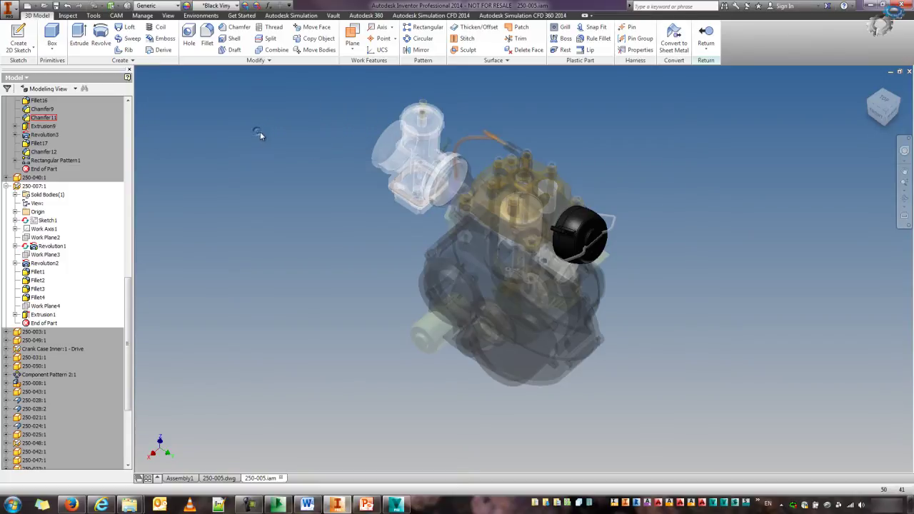
drag(654, 220, 654, 286)
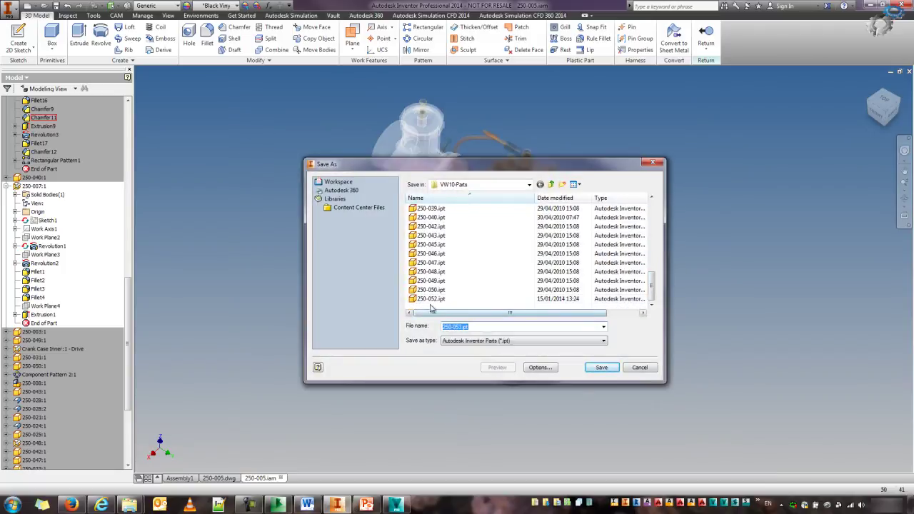
click(602, 367)
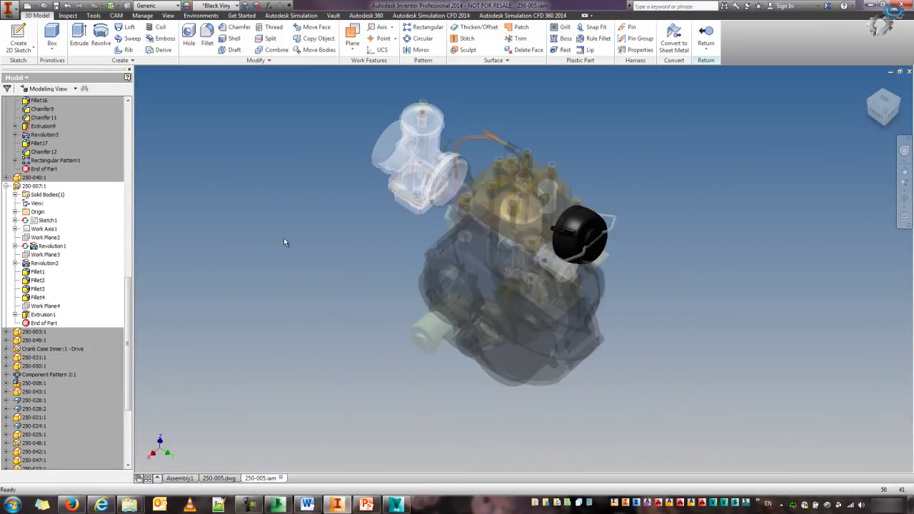
middle_drag(307, 255, 331, 274)
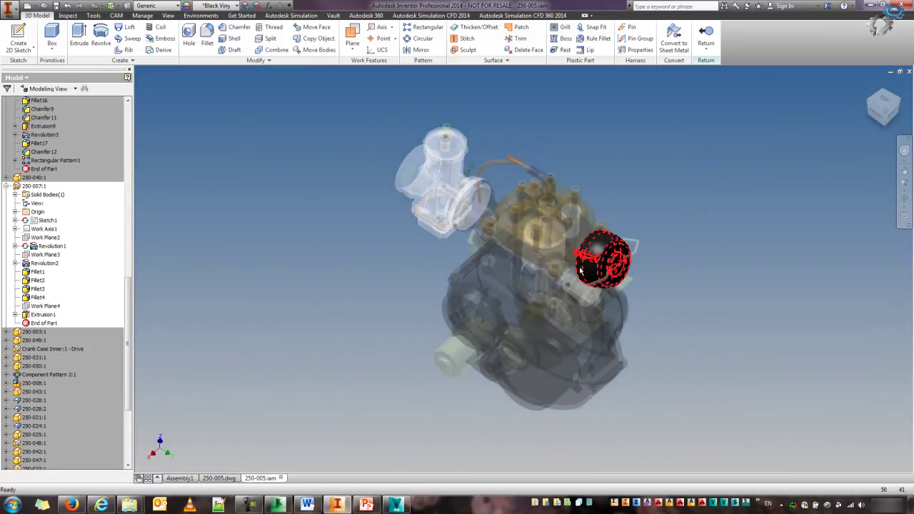
click(706, 33)
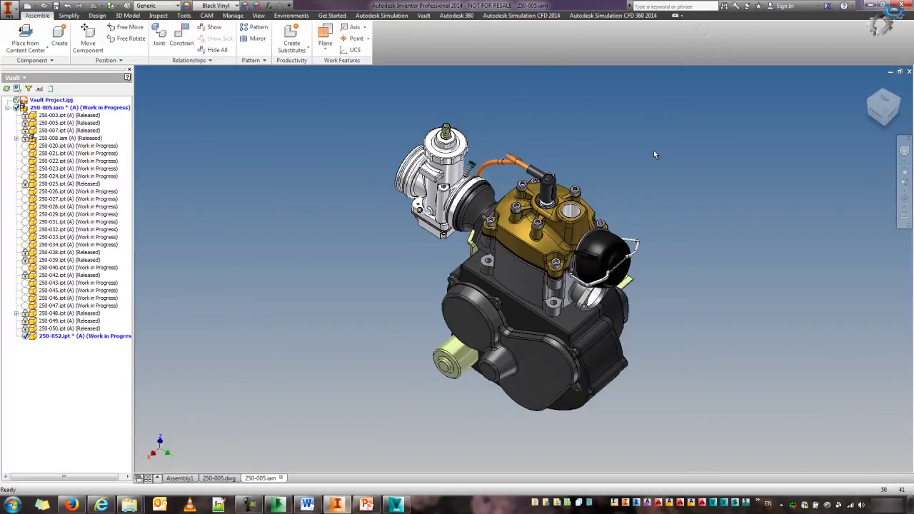
Replace the black cover 250-007 in the assembly with 250-053.ipt from VW10-Parts, without saving the edits to 250-007.
click(608, 246)
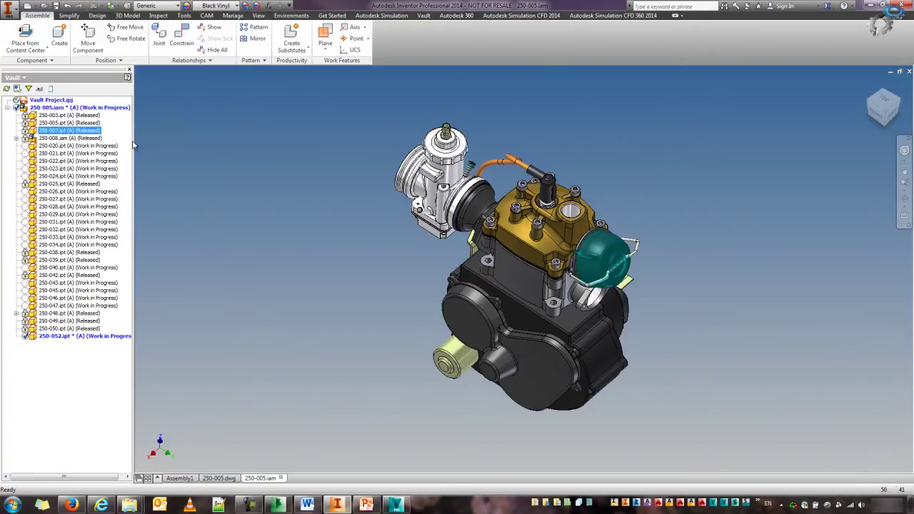
right_click(63, 134)
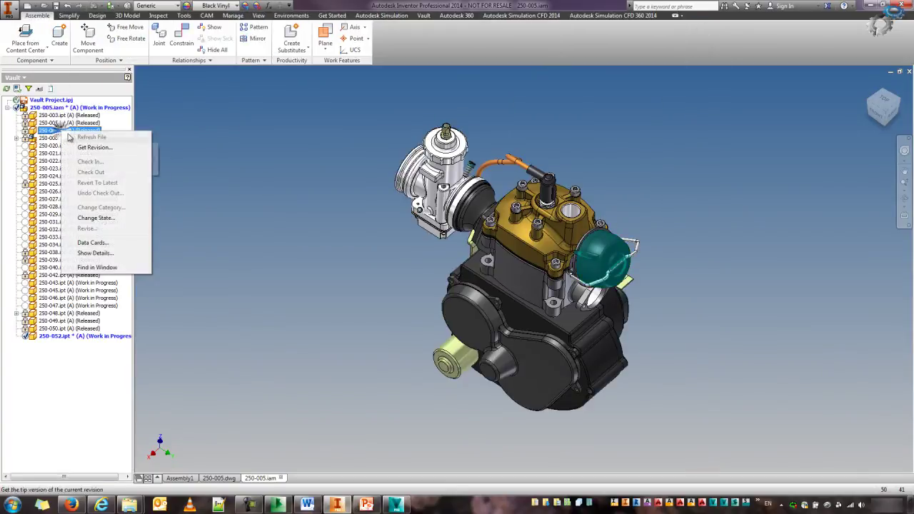
right_click(603, 171)
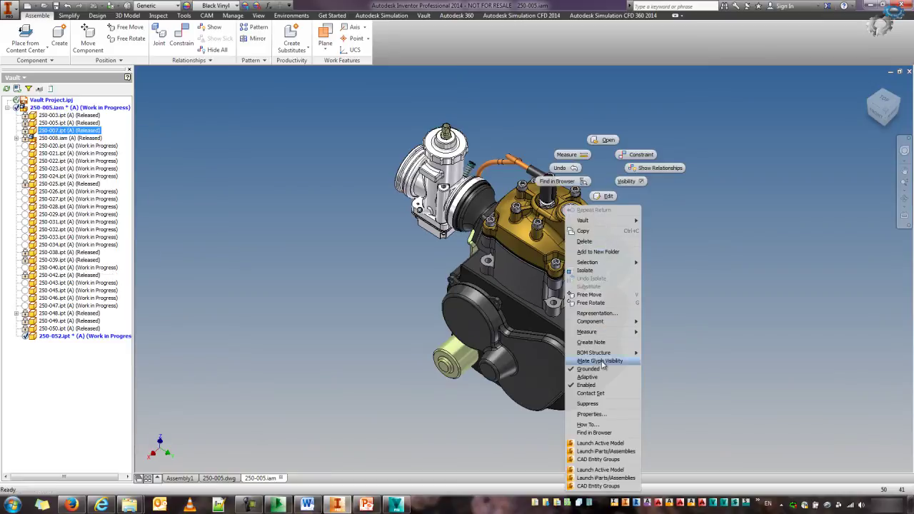
mouse_move(611, 323)
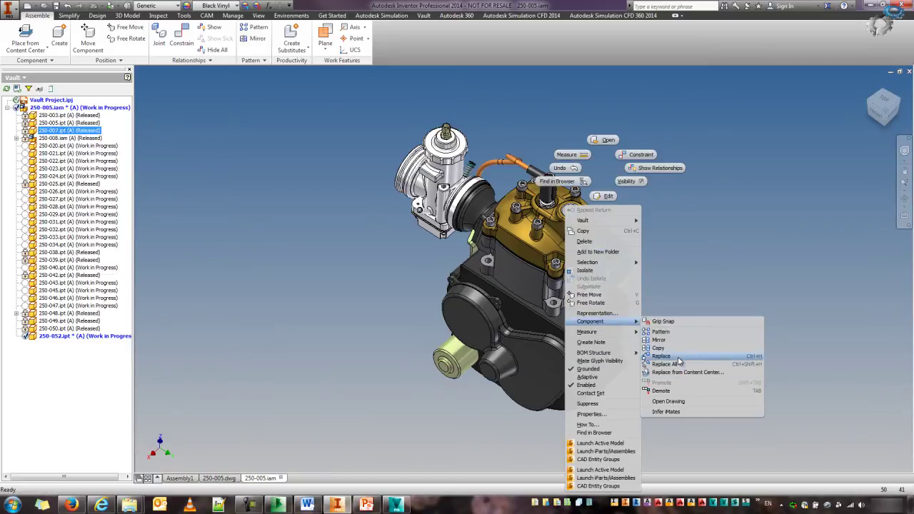
click(677, 360)
scroll(442, 277, down, 8)
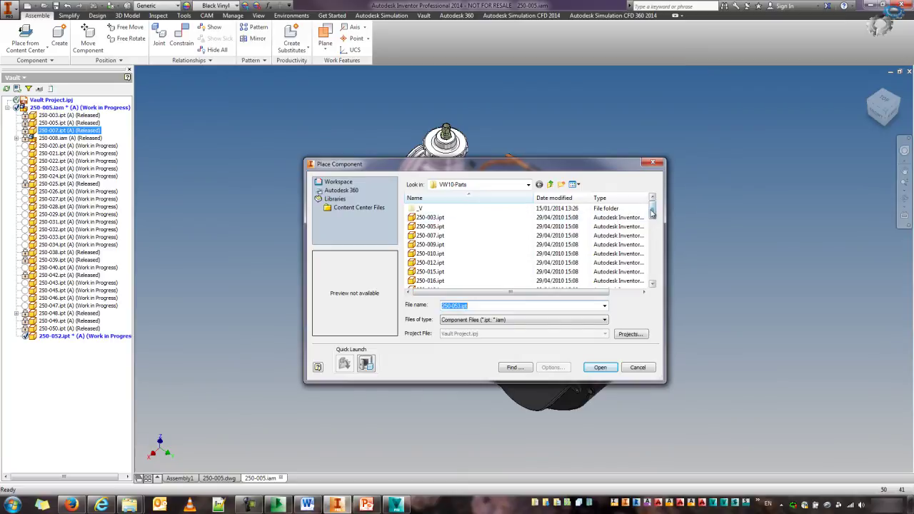
click(440, 280)
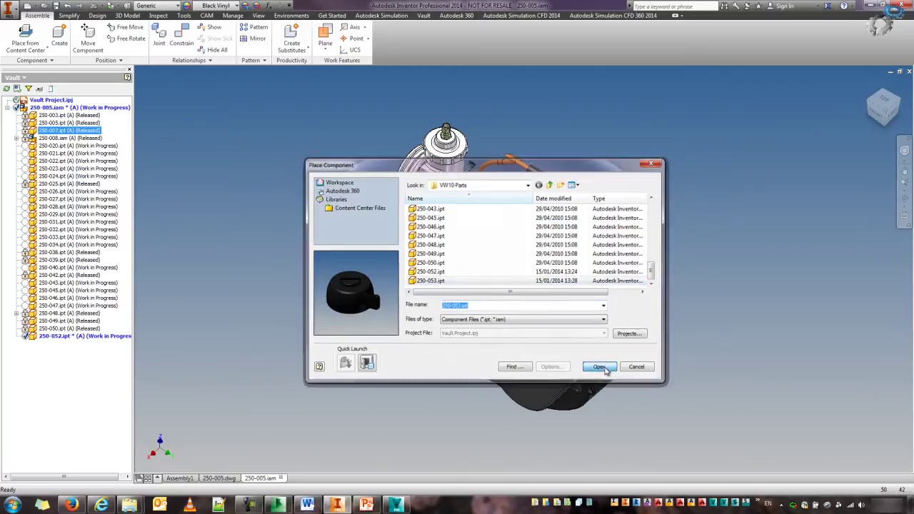
click(602, 368)
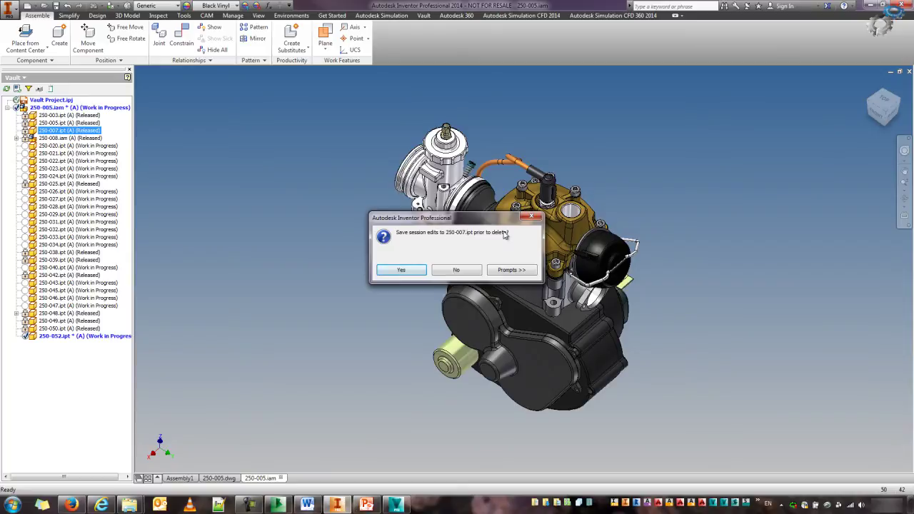
click(456, 271)
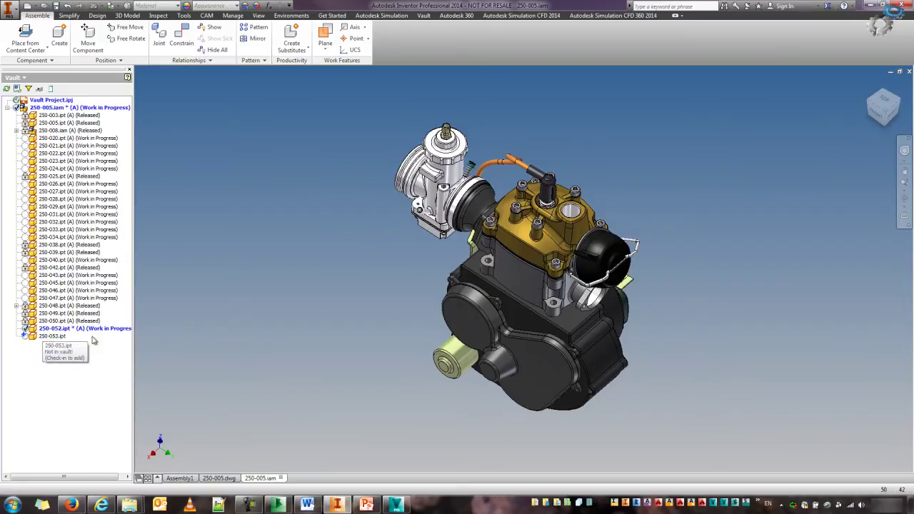
Activate the replacement cover 250-053 for in-place editing in the engine assembly.
click(34, 337)
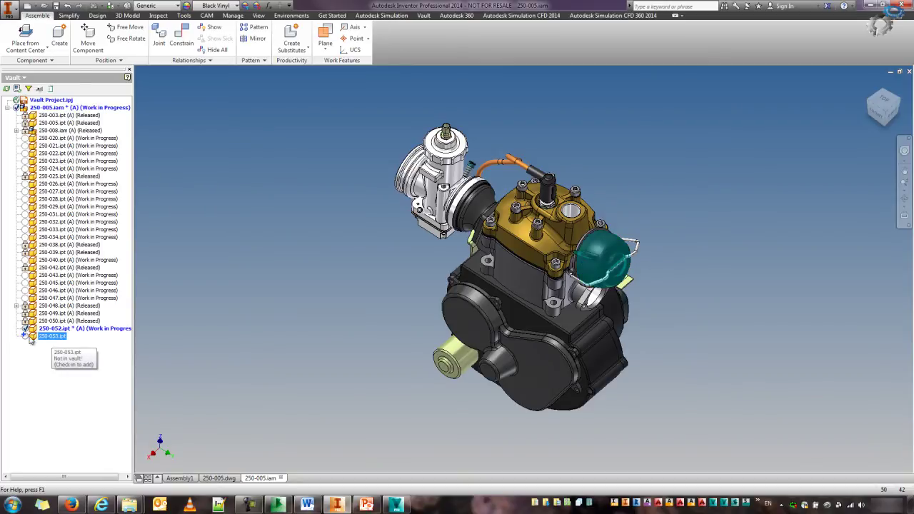
click(336, 255)
double_click(593, 257)
scroll(654, 287, up, 3)
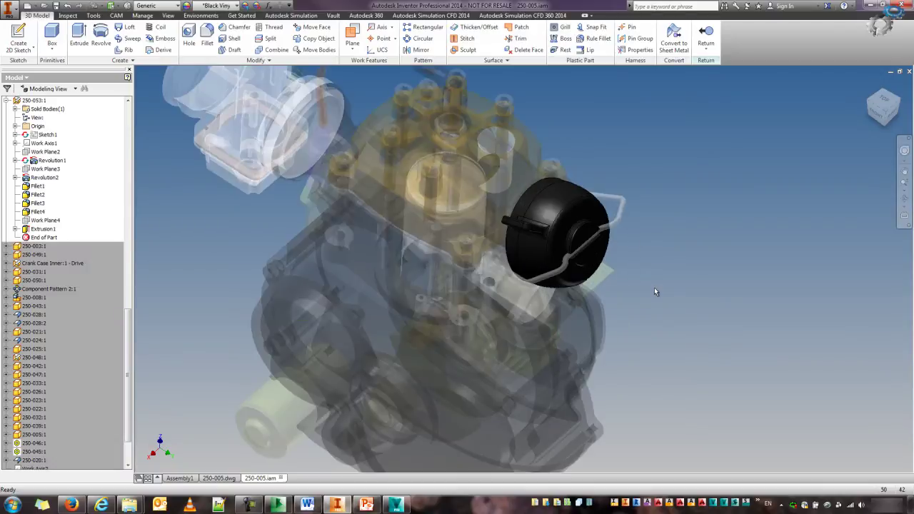
Circular-pattern Revolution2 and Fillet1 to Fillet3 about the cover's axis, with 2 occurrences over 360 degrees, and return to the assembly.
click(421, 38)
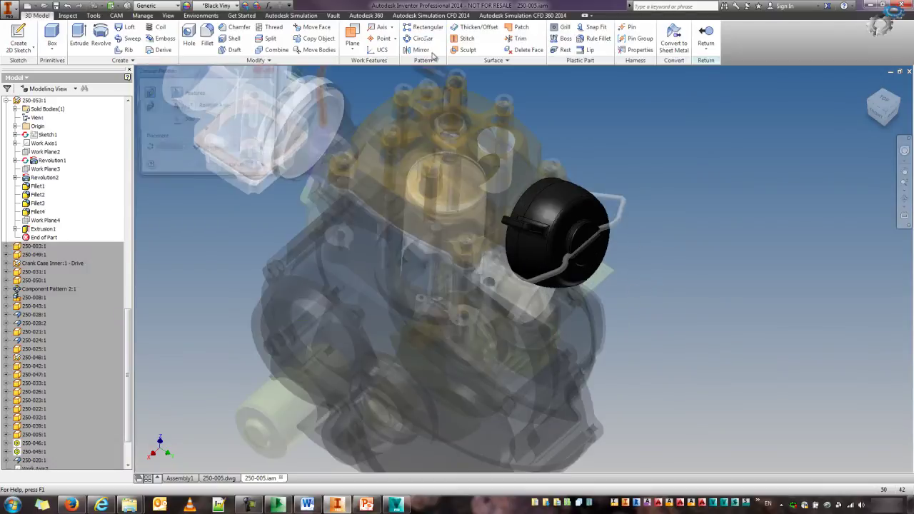
click(525, 225)
click(37, 186)
click(37, 194)
click(37, 203)
click(175, 105)
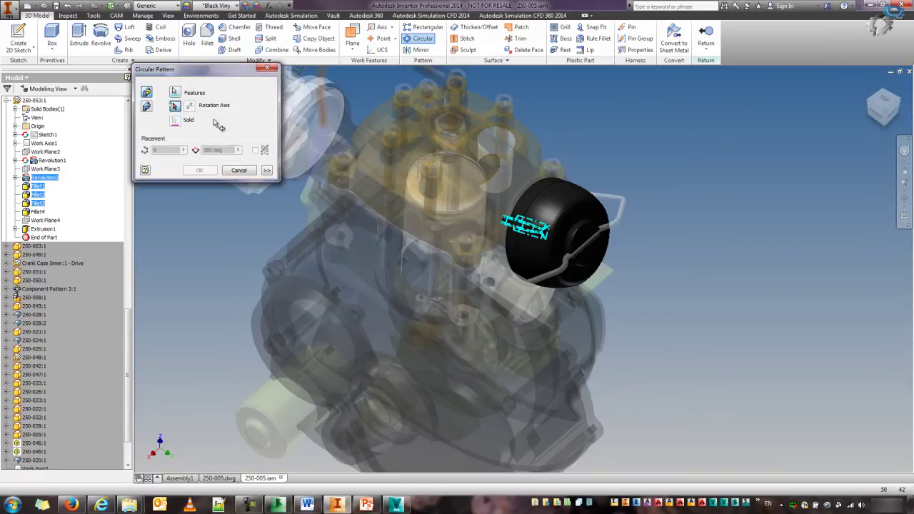
click(550, 211)
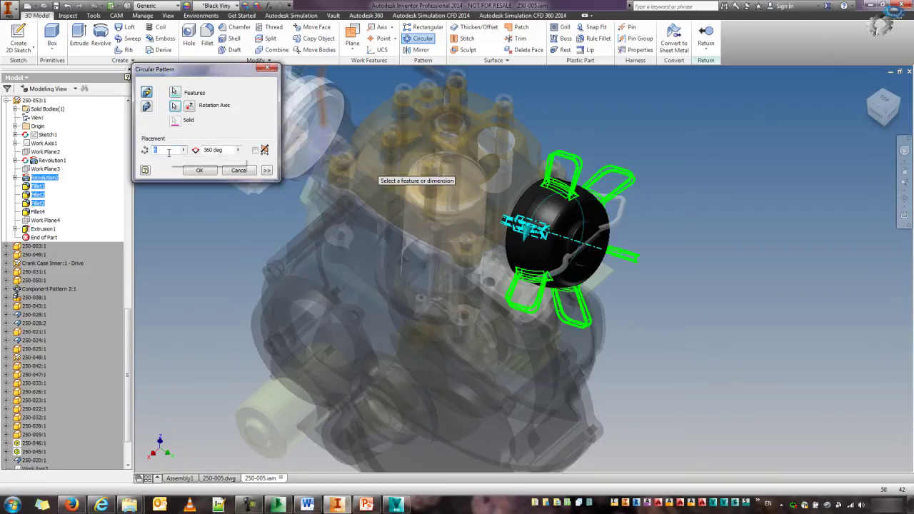
text(2)
click(199, 170)
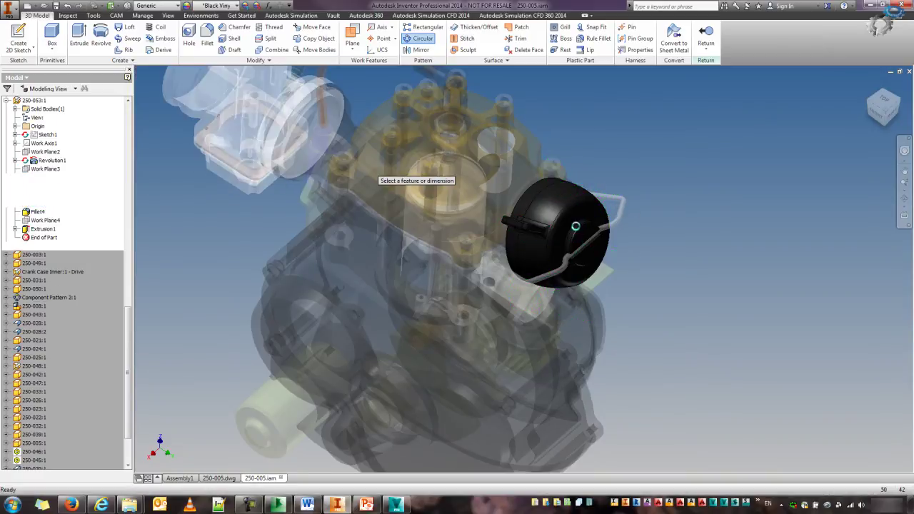
scroll(707, 250, up, 2)
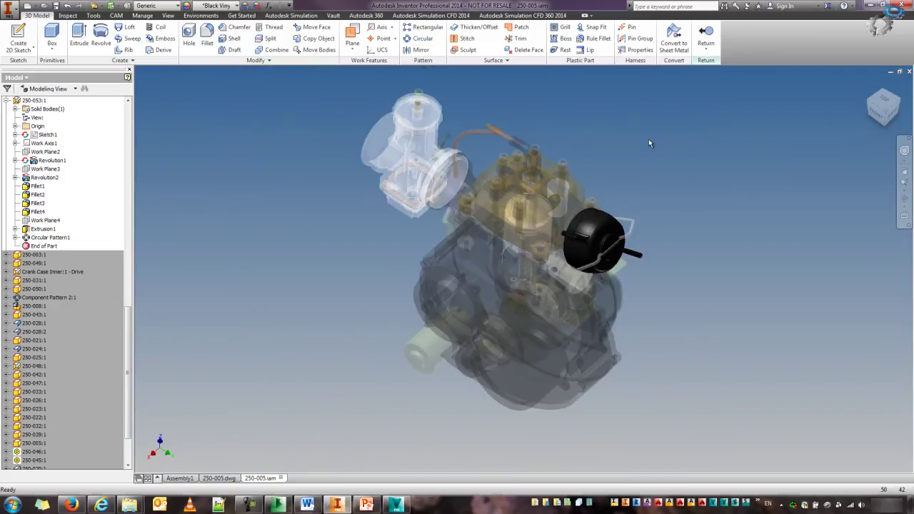
click(706, 35)
middle_drag(268, 212, 251, 230)
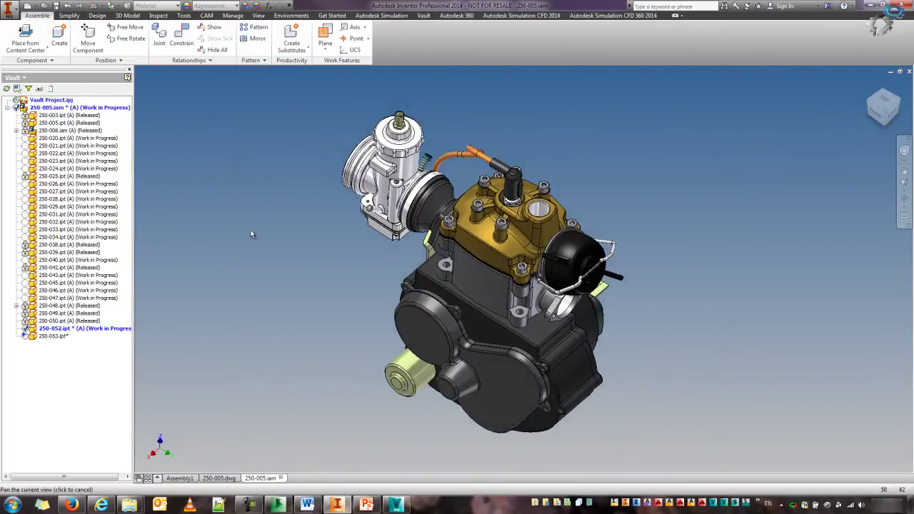
middle_drag(177, 150, 190, 153)
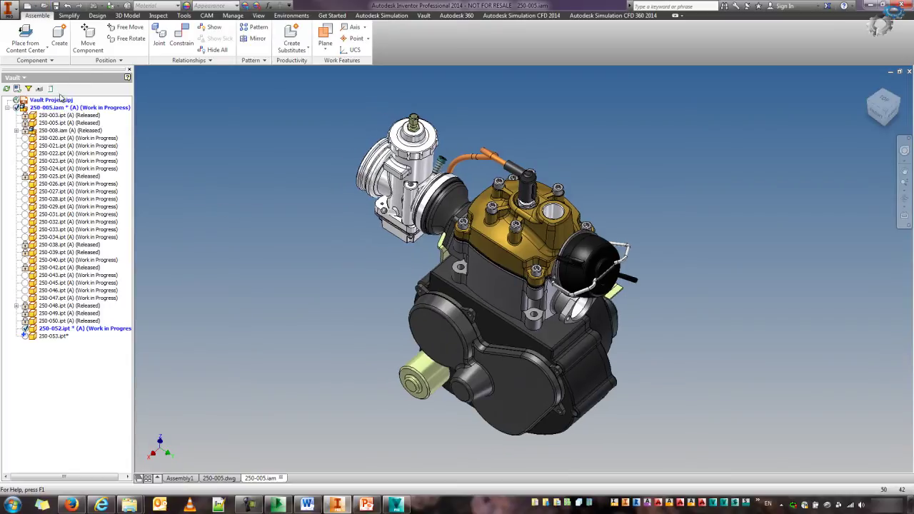
Save 250-005.iam and its changed dependents 250-052.ipt and 250-053.ipt, accepting the migration to the current file format.
click(56, 6)
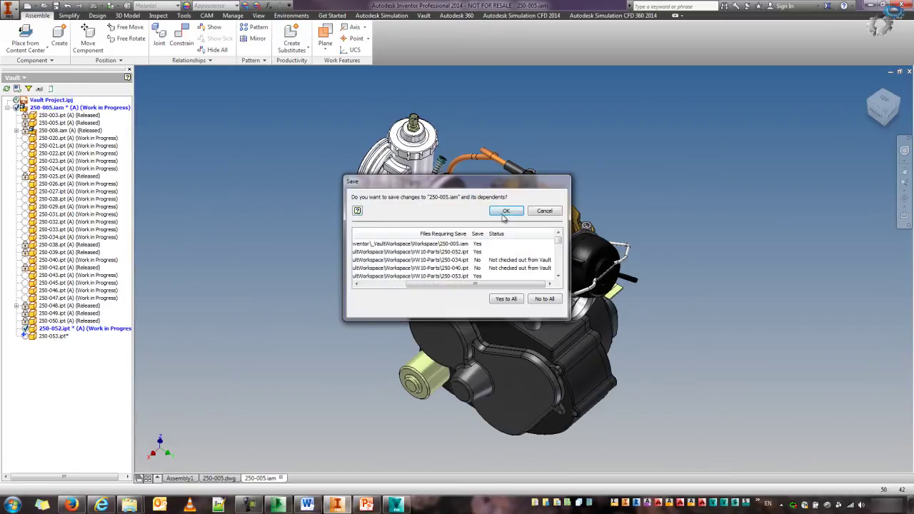
click(503, 215)
click(498, 237)
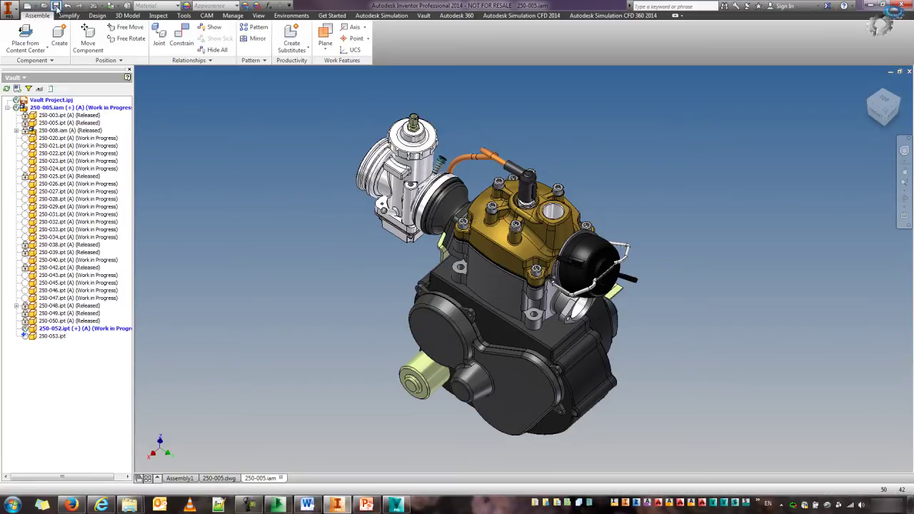
click(56, 5)
click(507, 210)
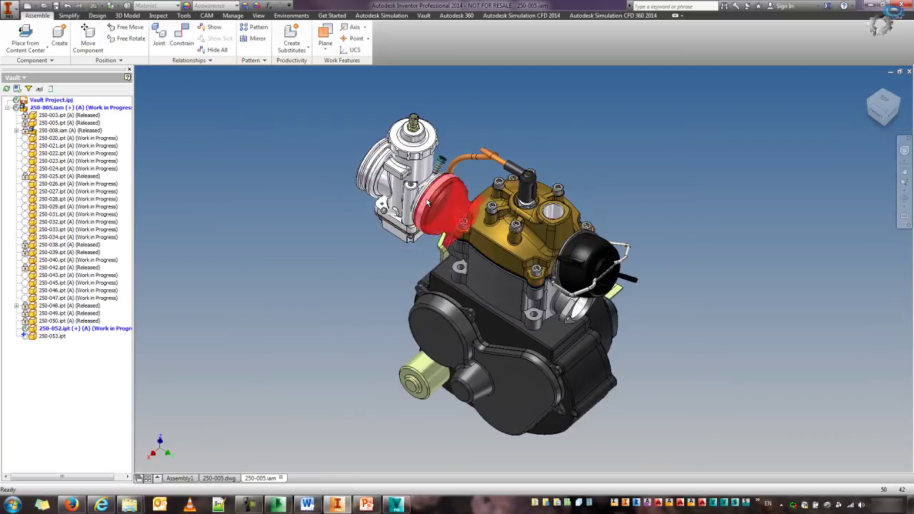
Try to check in 250-005.iam to the vault, agreeing to save it and its dependent files first.
right_click(55, 109)
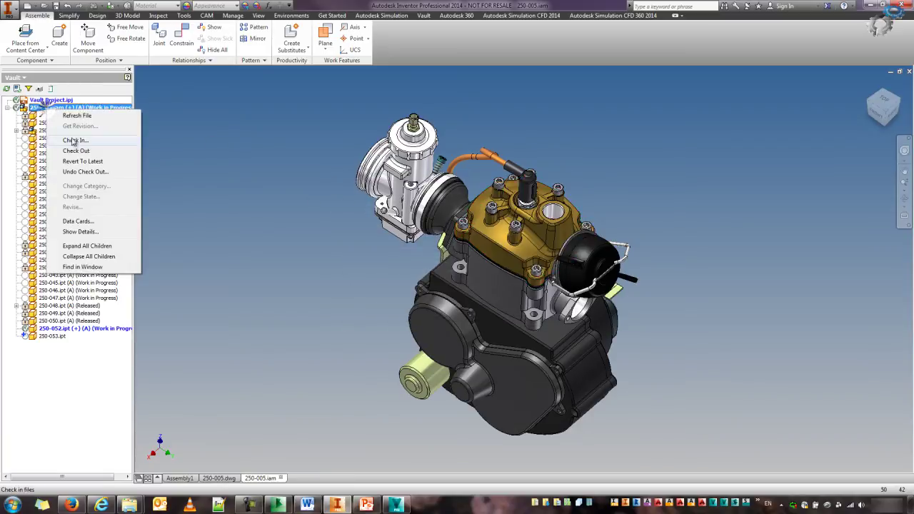
click(78, 139)
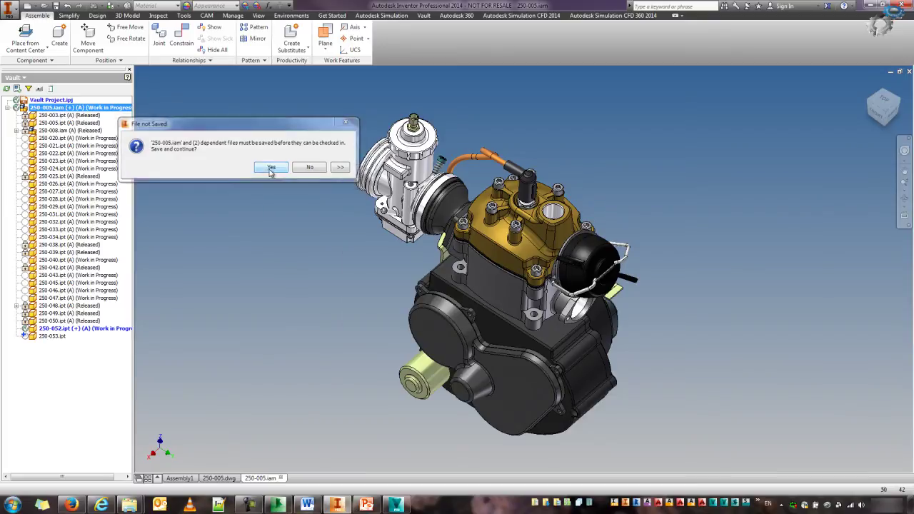
click(271, 167)
click(545, 321)
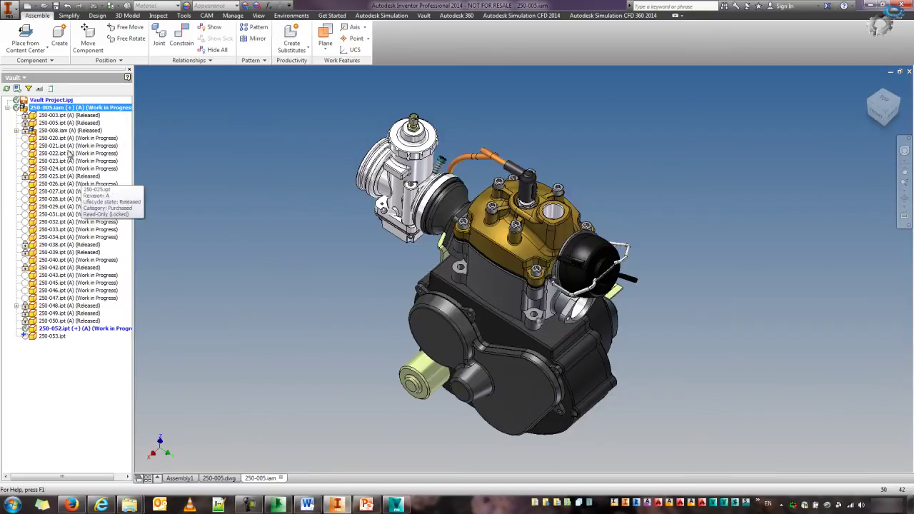
Save the engine assembly again, accepting the format migration of 250-048.ipt and 250-008.iam.
click(59, 6)
click(506, 210)
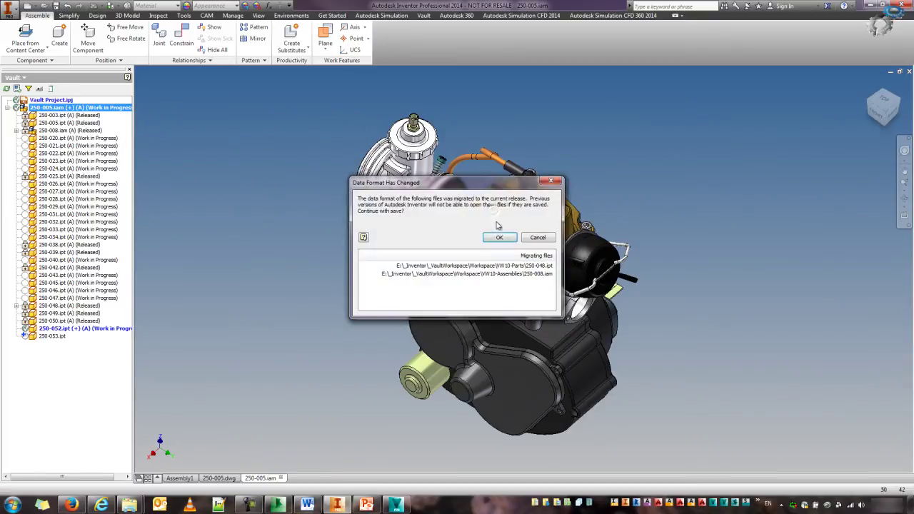
click(500, 240)
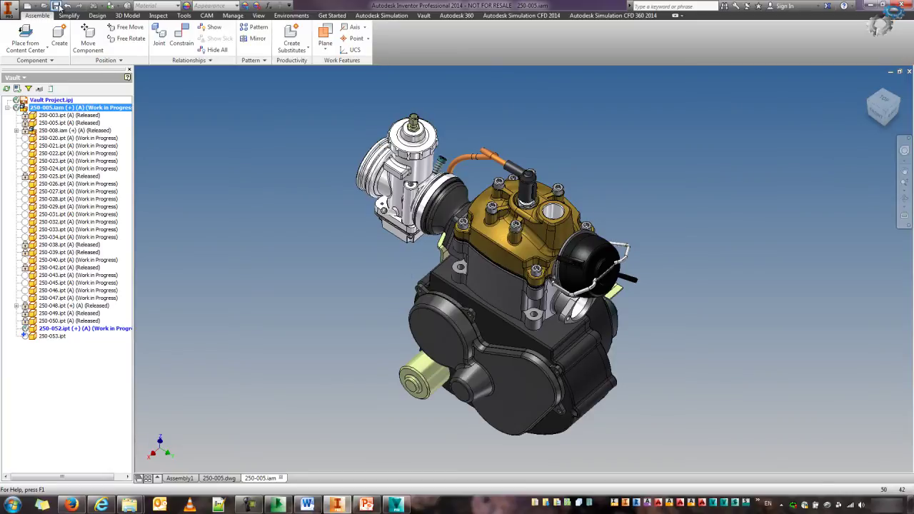
Check in 250-005.iam with 250-052.ipt and 250-053.ipt to the vault, including the linked 2D file.
right_click(57, 108)
click(93, 138)
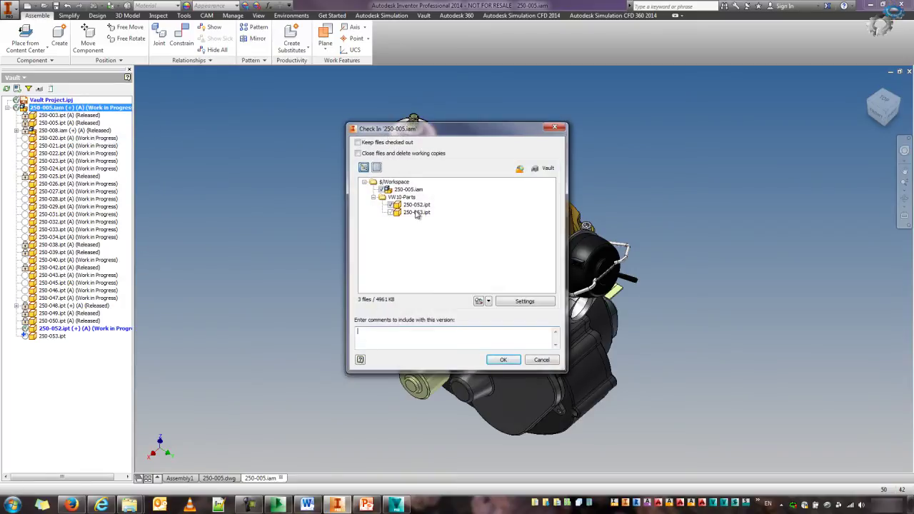
click(503, 360)
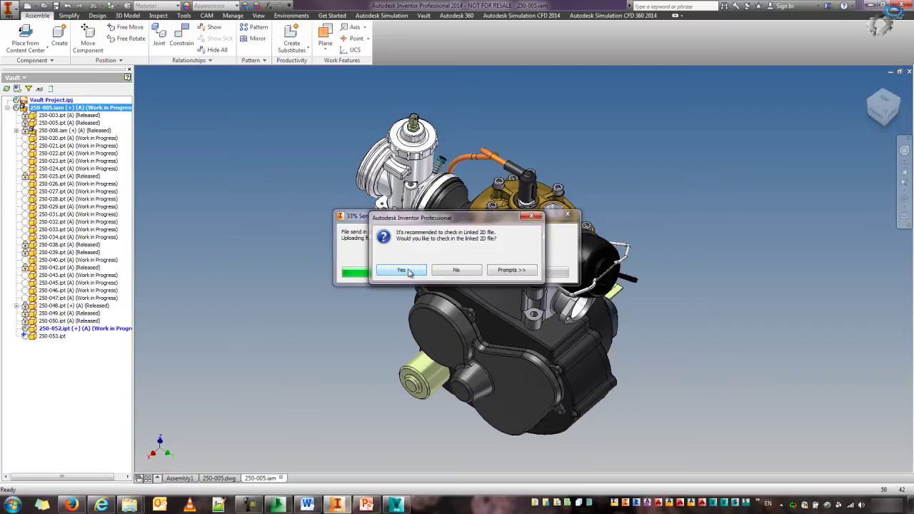
click(409, 271)
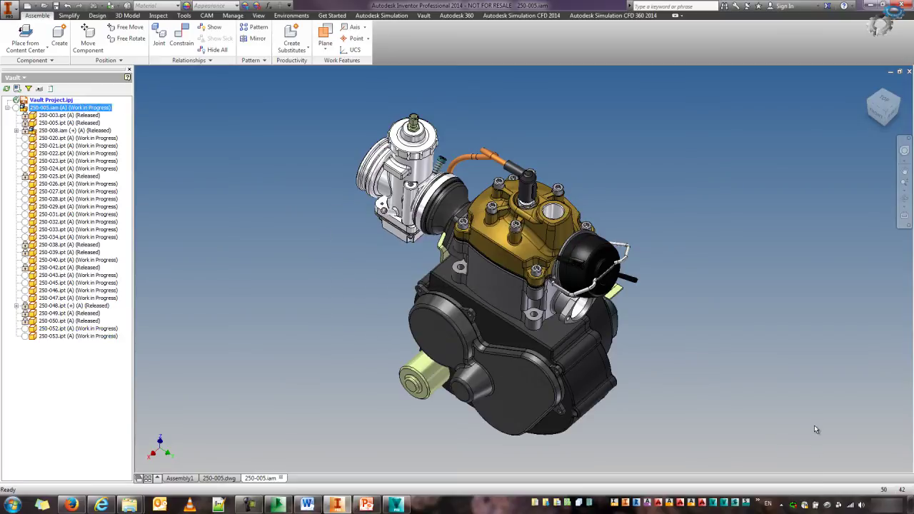
Bring up the Job Processor, resume its paused job processing, and minimize it to return to the engine assembly.
click(783, 504)
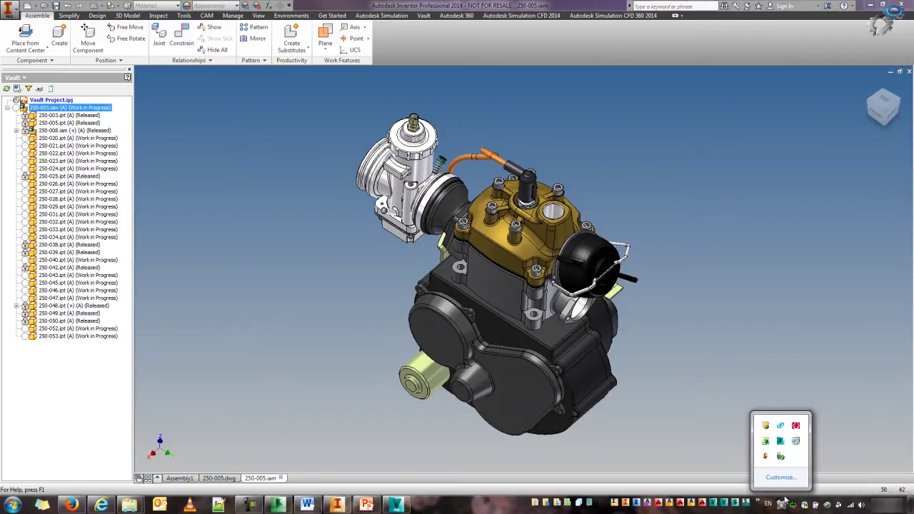
double_click(781, 442)
drag(212, 117, 251, 94)
click(161, 104)
click(177, 115)
click(162, 105)
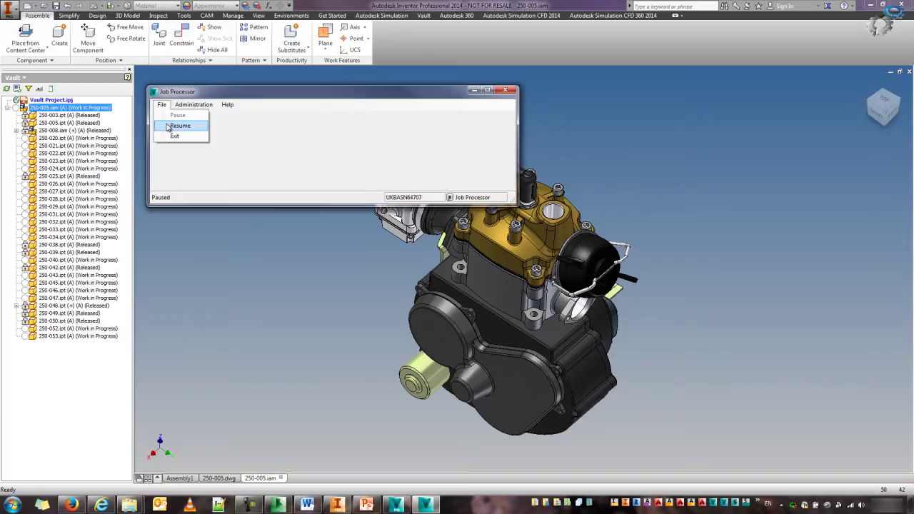
click(179, 126)
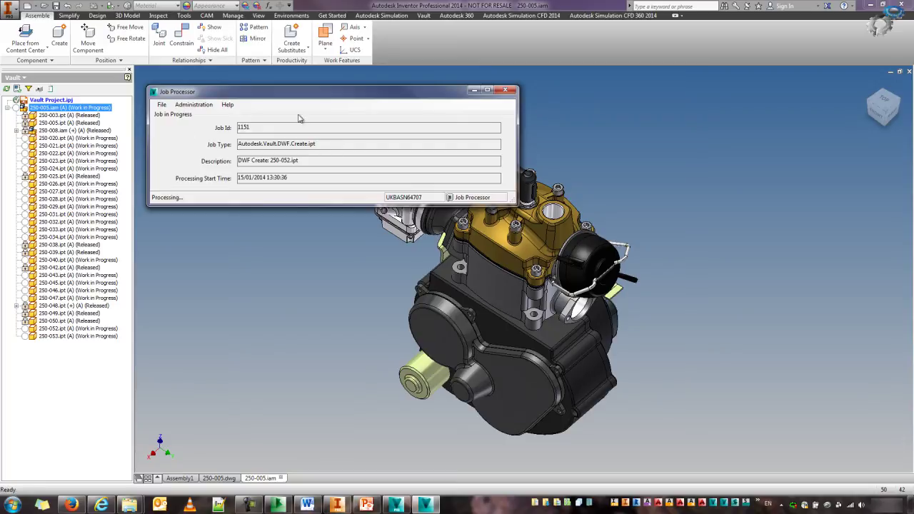
click(475, 90)
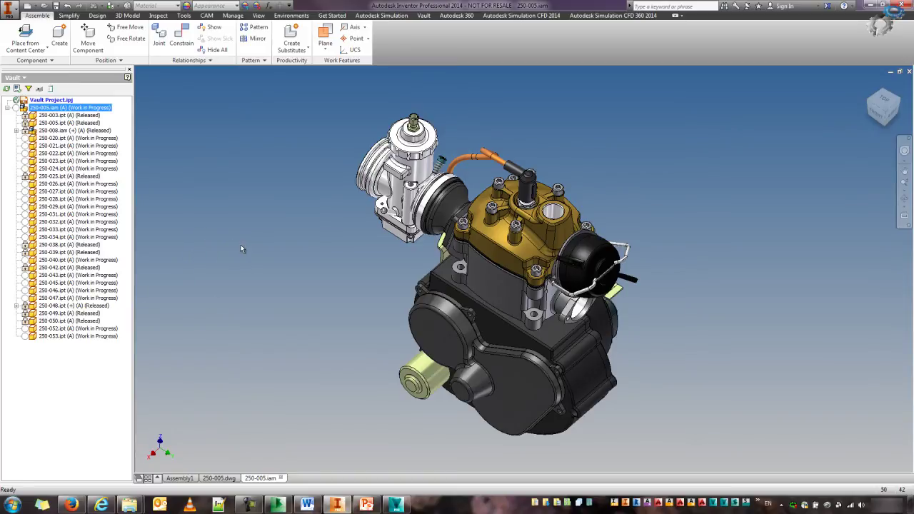
Start Vault's report data mapping for the engine assembly.
middle_drag(265, 250, 286, 240)
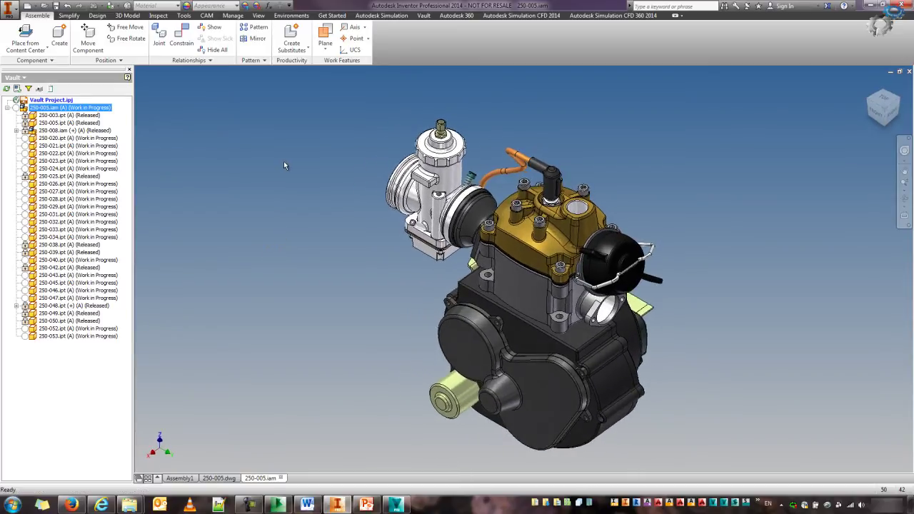
click(424, 15)
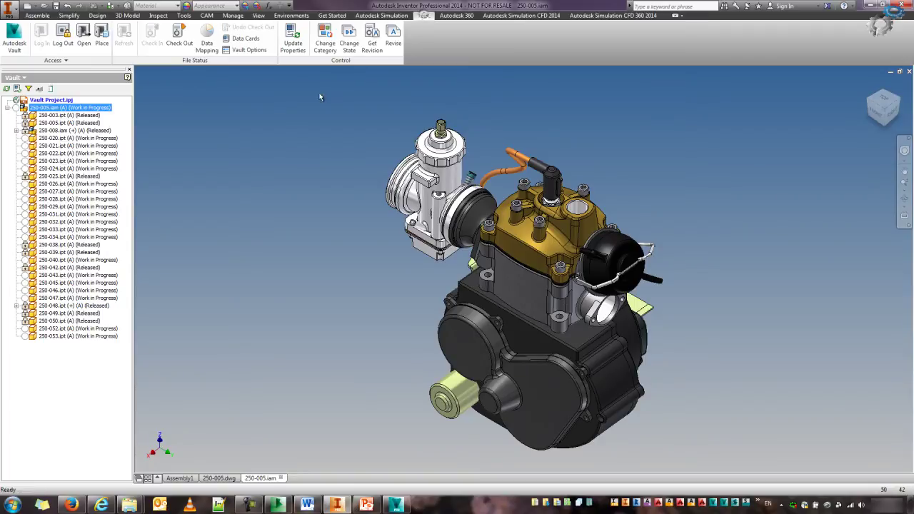
click(207, 45)
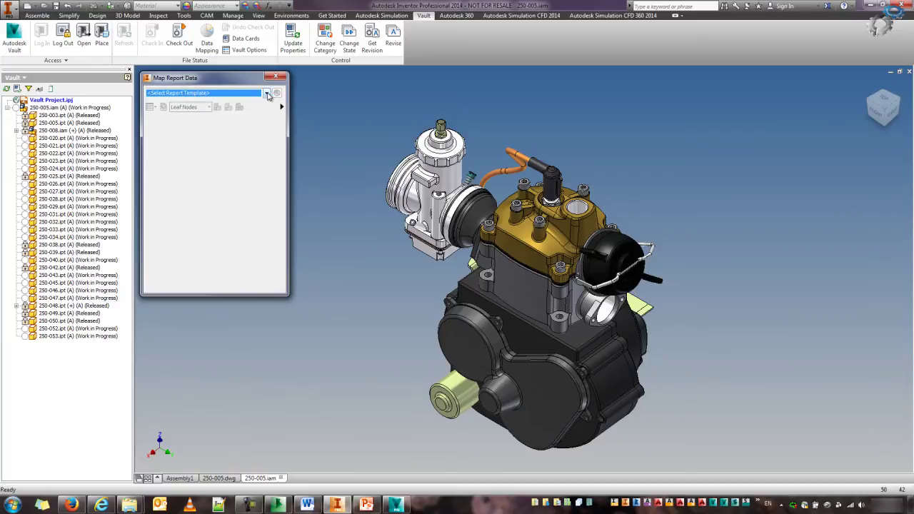
click(267, 94)
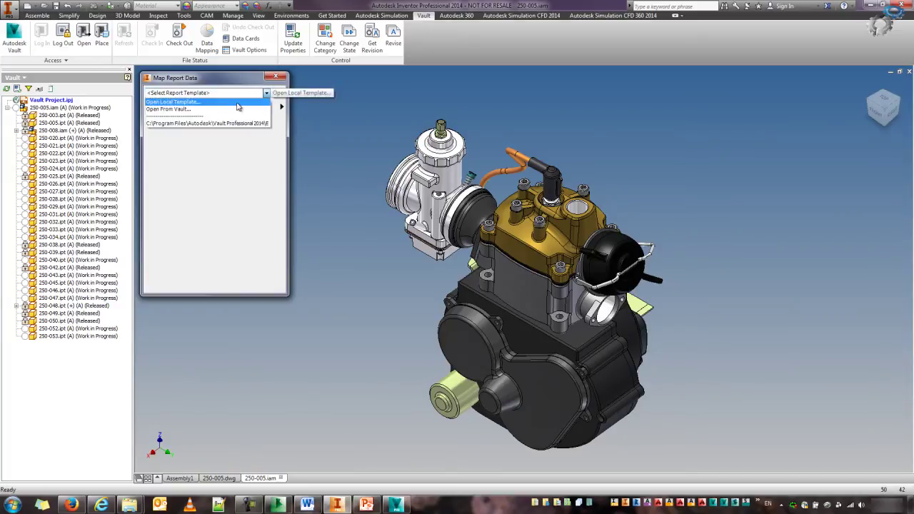
click(206, 104)
drag(343, 71, 325, 153)
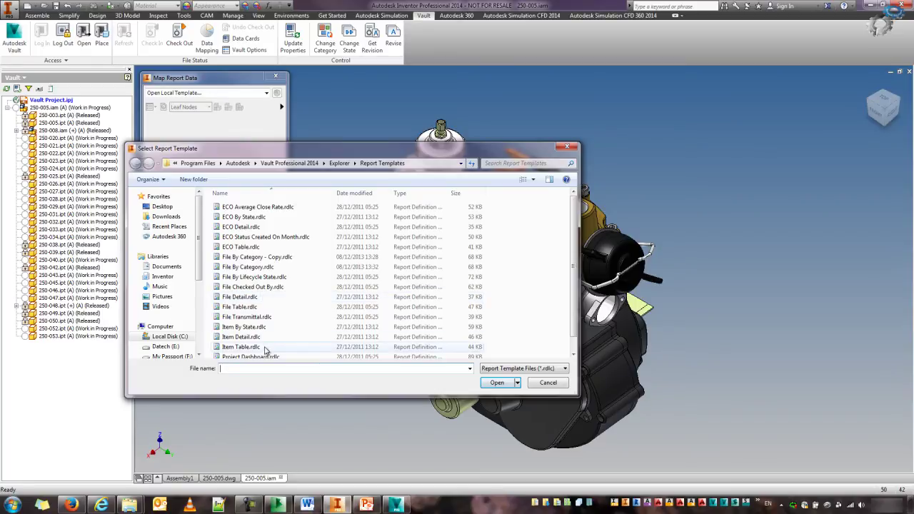
click(548, 383)
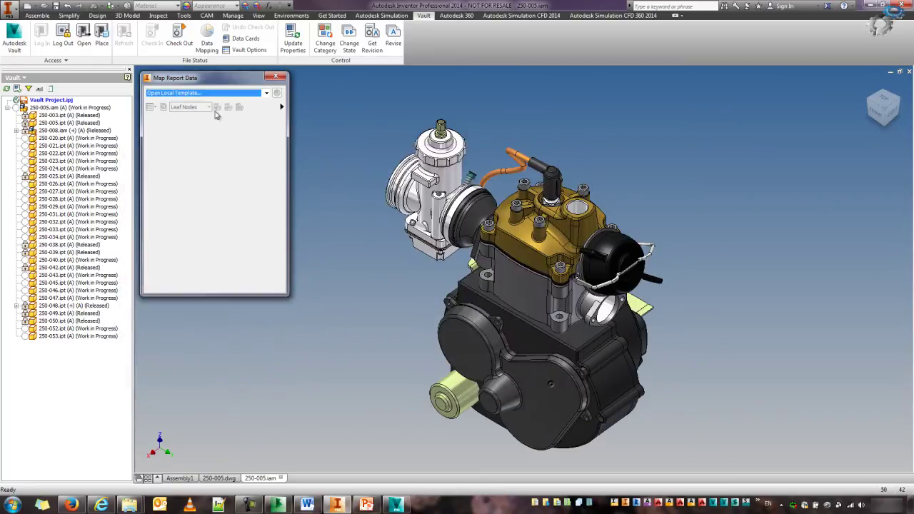
Chart the assembly's files with the File By Category.rdlc report template and apply the chart's colour mapping to the model.
click(266, 93)
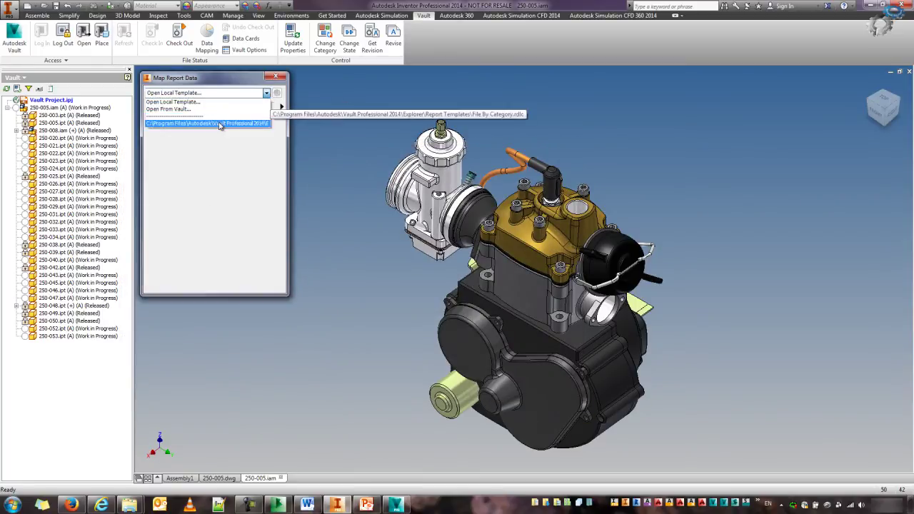
click(217, 123)
click(277, 95)
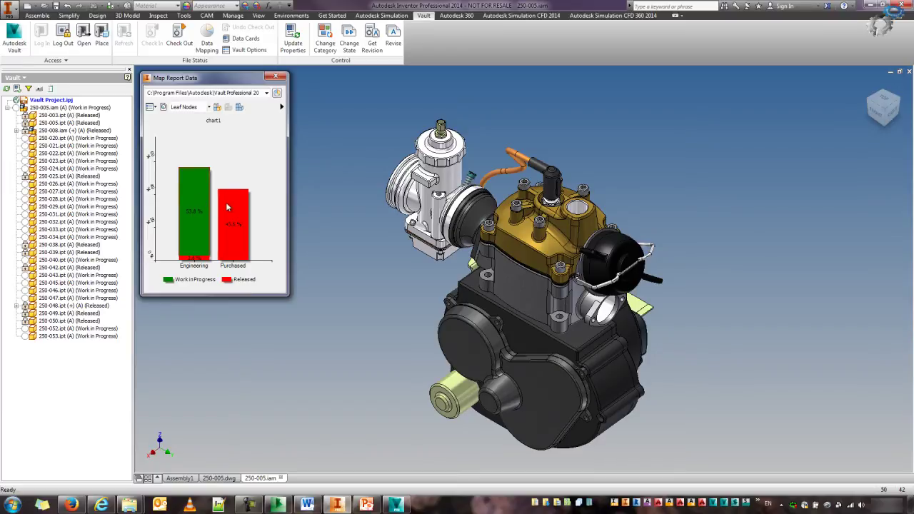
click(218, 108)
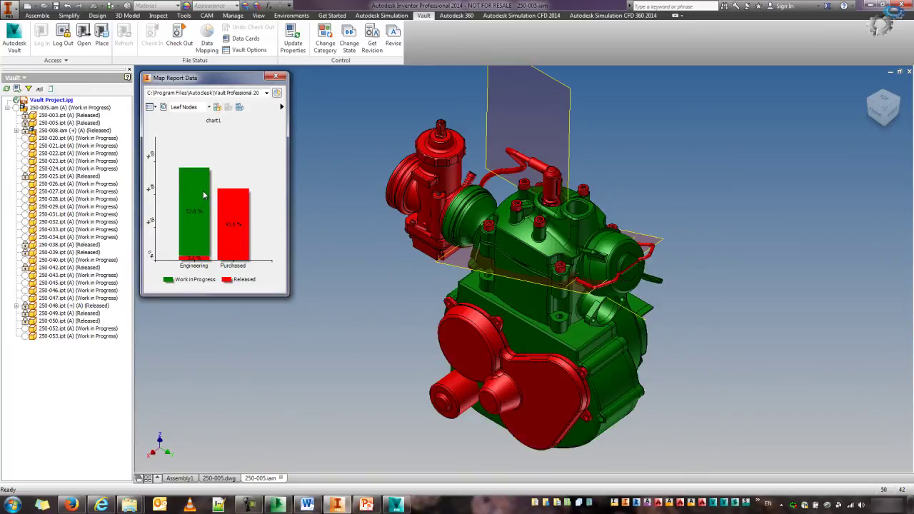
Select the released Purchased components from the report chart and add the released Engineering components to the selection set.
right_click(234, 206)
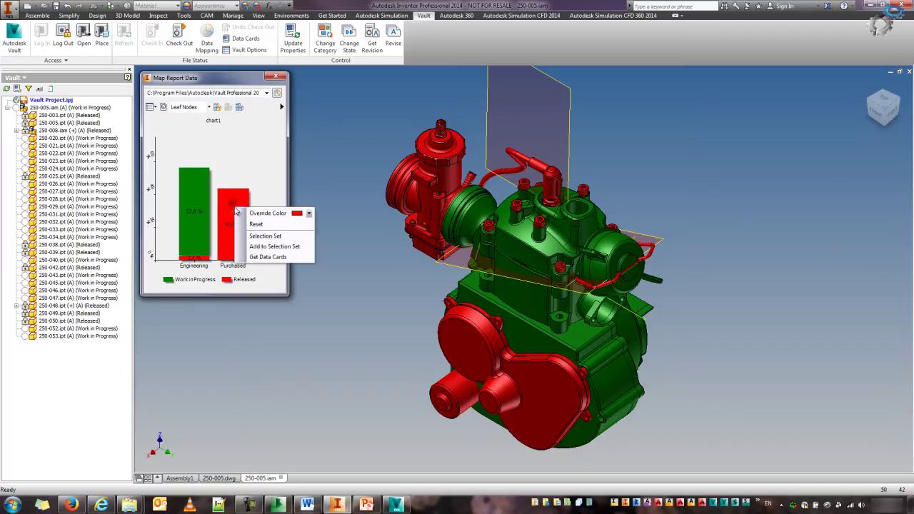
click(265, 246)
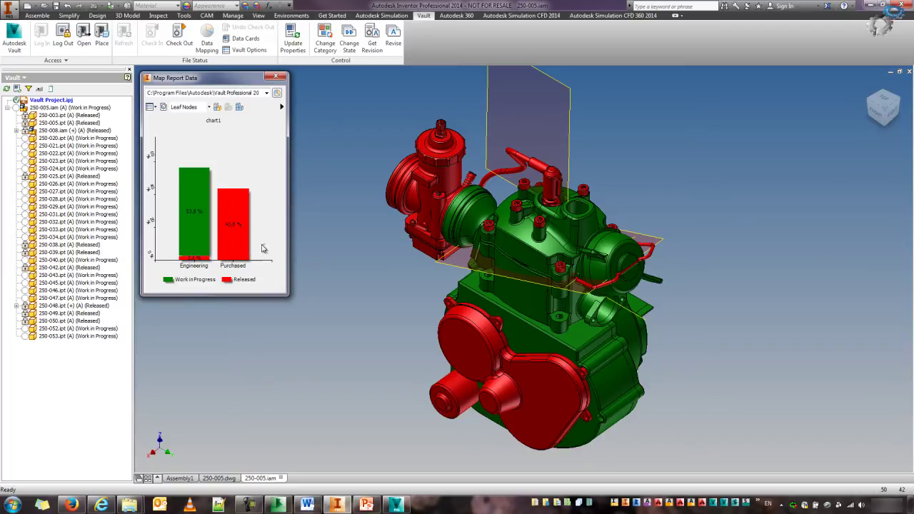
right_click(200, 261)
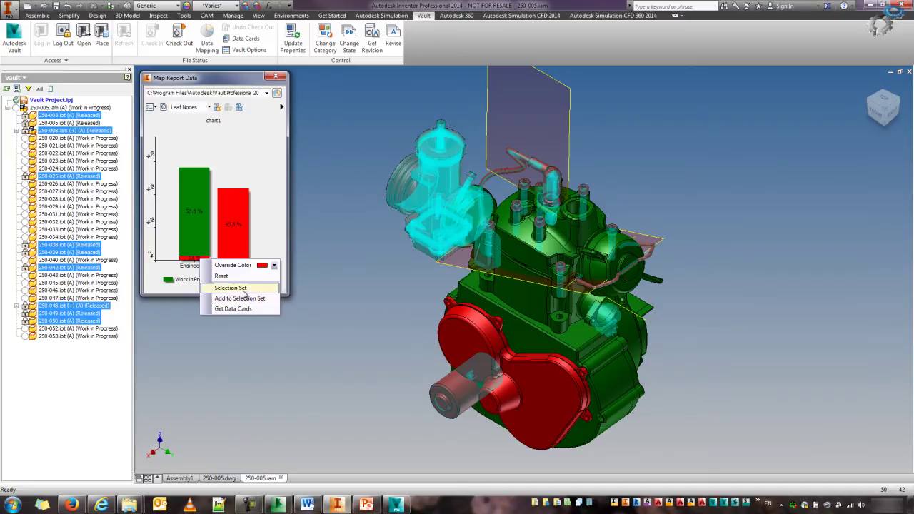
click(193, 262)
right_click(192, 260)
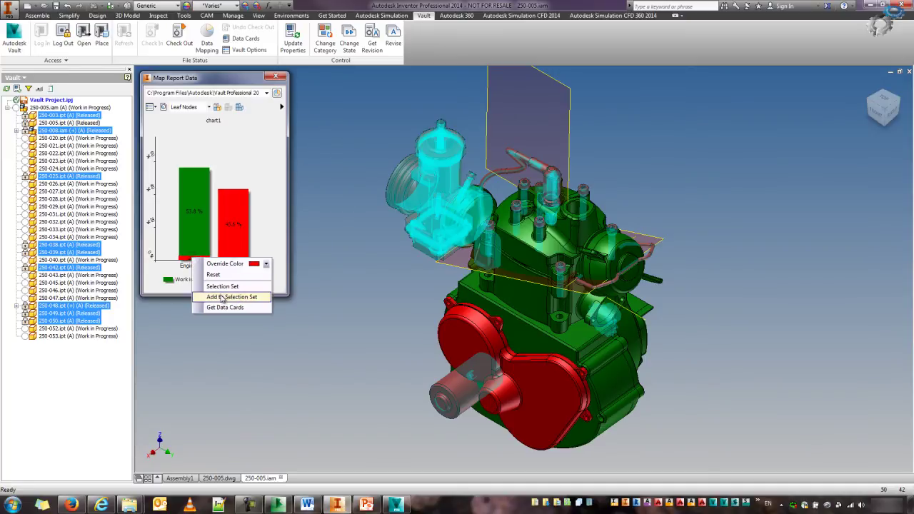
click(224, 296)
Hide the selected released components, agreeing to check out 250-005.iam.
right_click(306, 273)
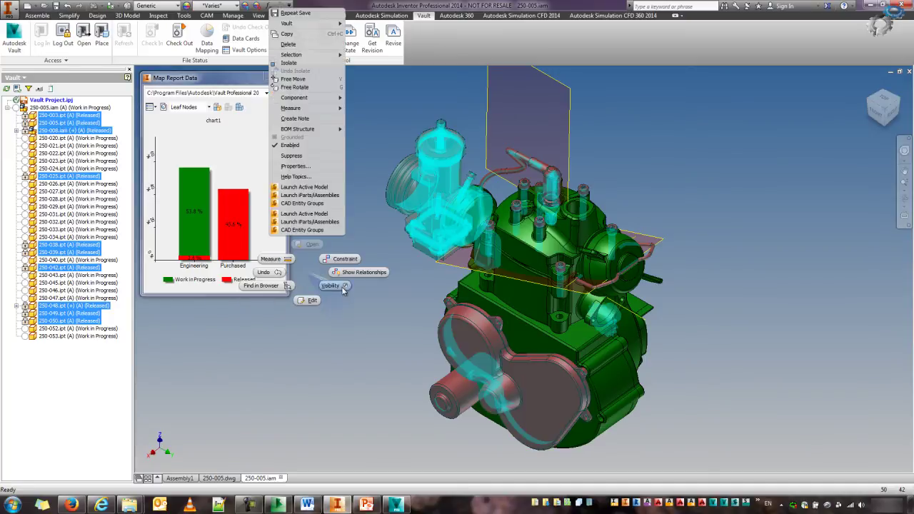
click(343, 286)
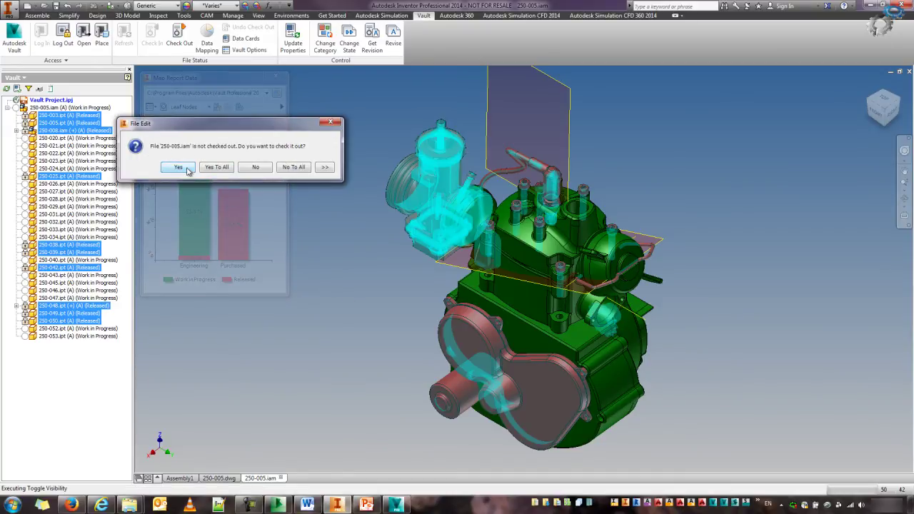
click(182, 169)
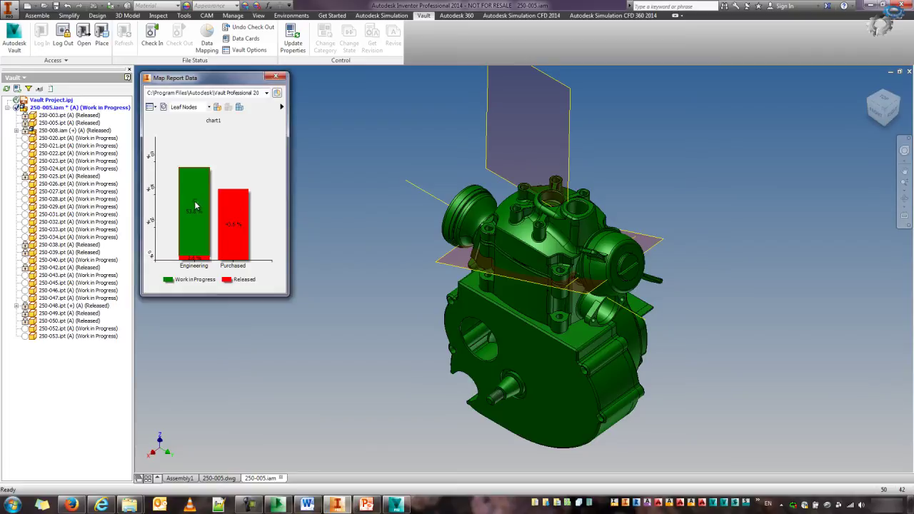
Try to bring up the data cards of the Engineering work-in-progress parts after selecting them from the chart.
right_click(193, 200)
click(226, 235)
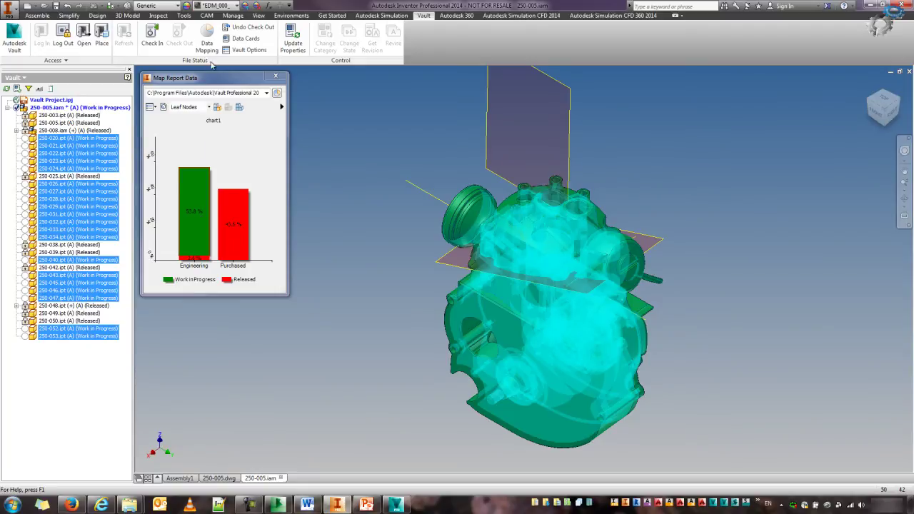
click(243, 40)
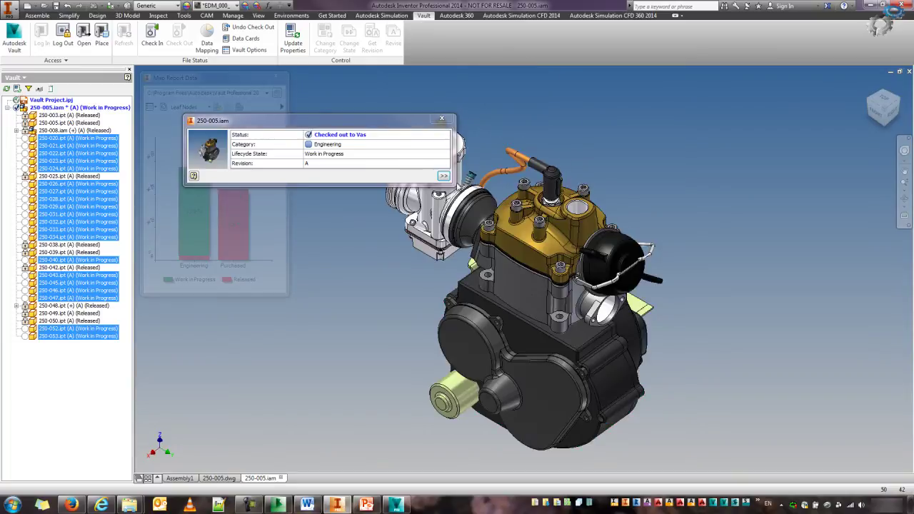
key(Escape)
Reselect the Engineering work-in-progress parts from the chart and open their data cards through the Vault file tree.
right_click(176, 200)
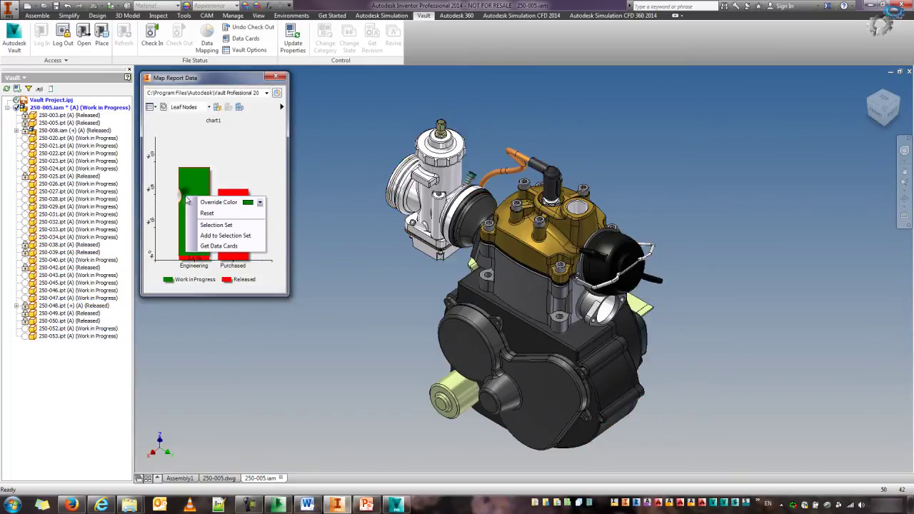
click(207, 226)
right_click(68, 148)
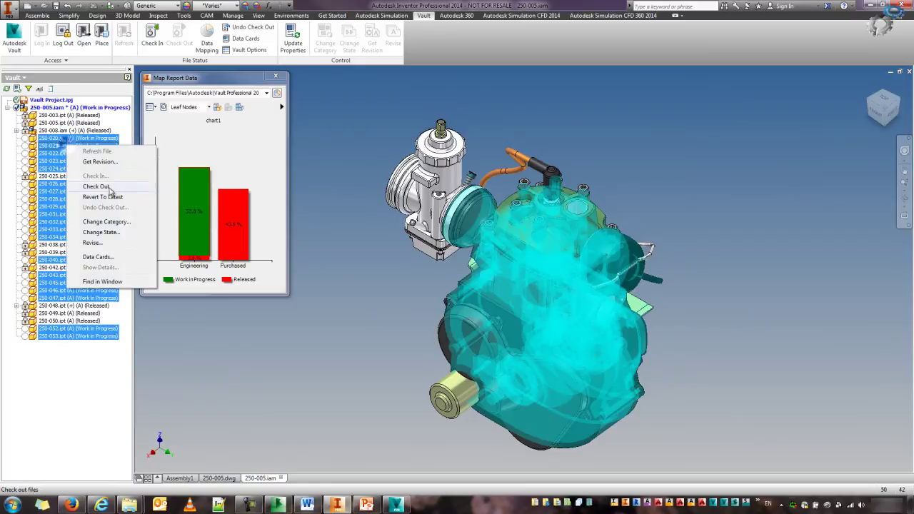
click(108, 255)
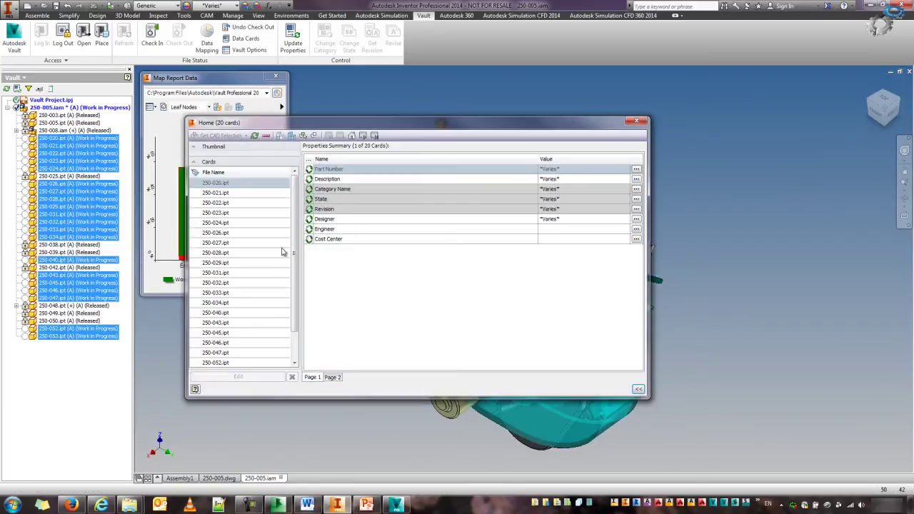
Edit all the listed data cards together, set Designer to the designer's initials, apply the change and close the cards.
click(226, 214)
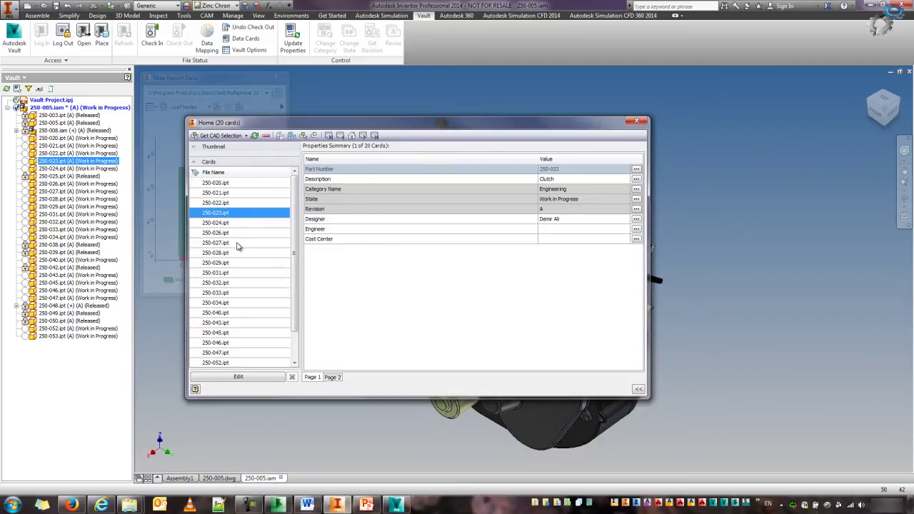
key(ctrl+a)
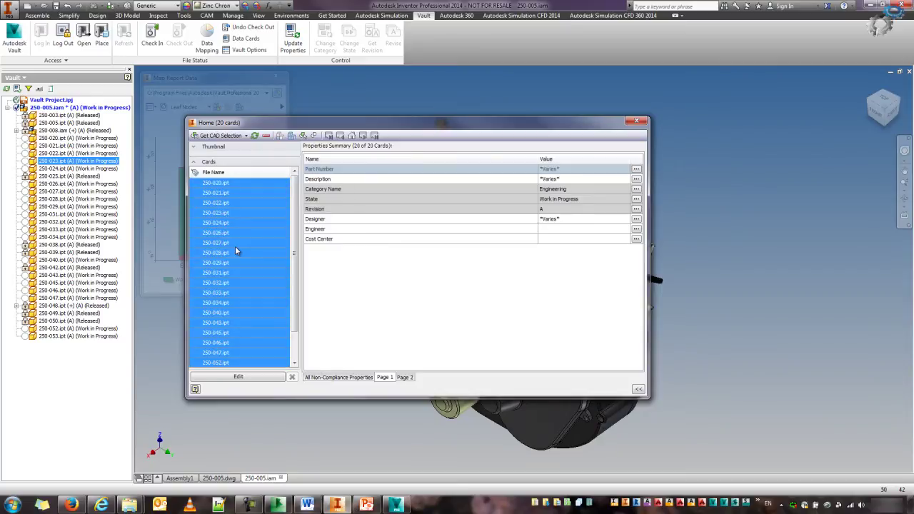
click(247, 380)
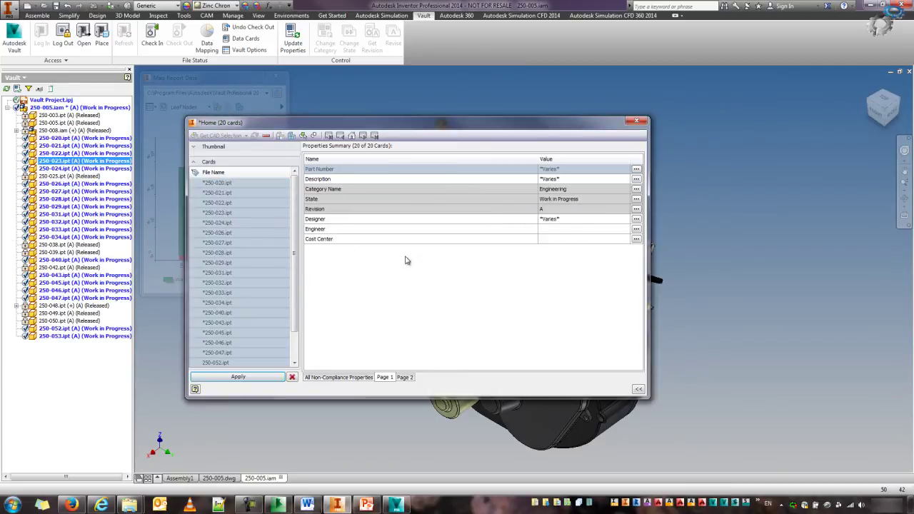
click(570, 220)
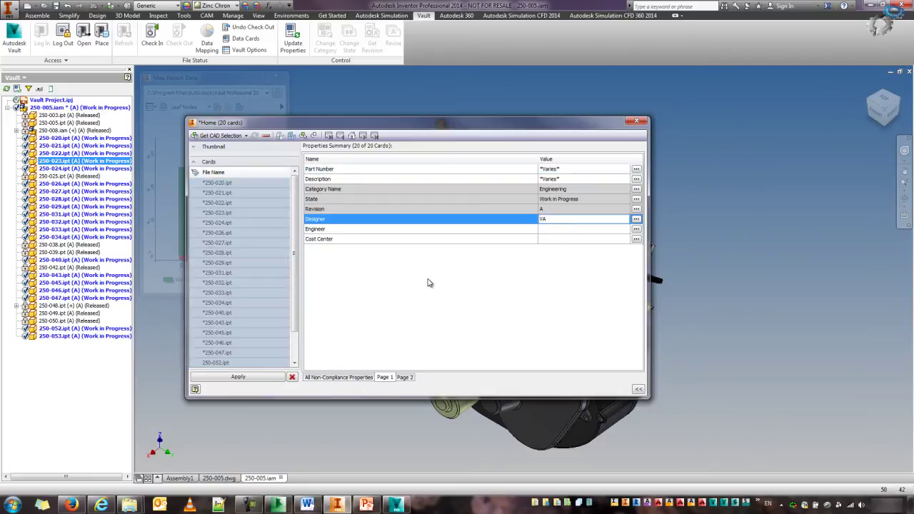
click(238, 377)
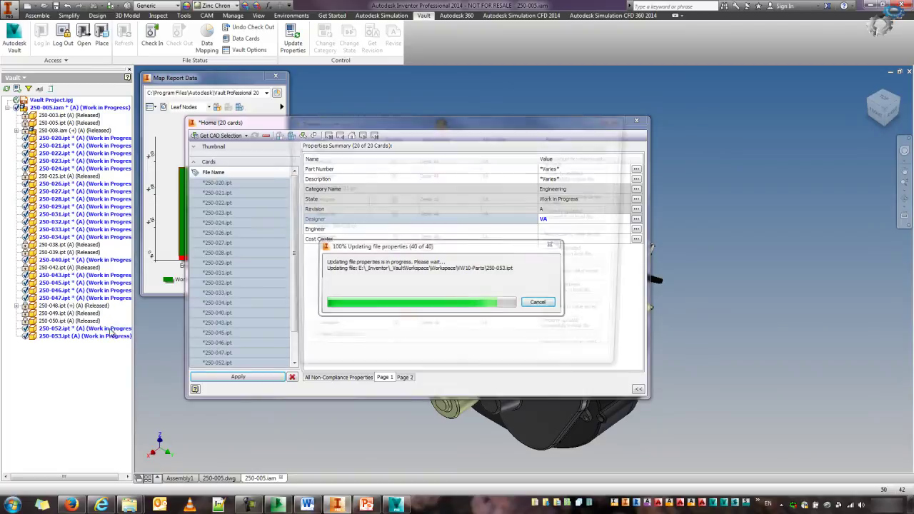
click(564, 367)
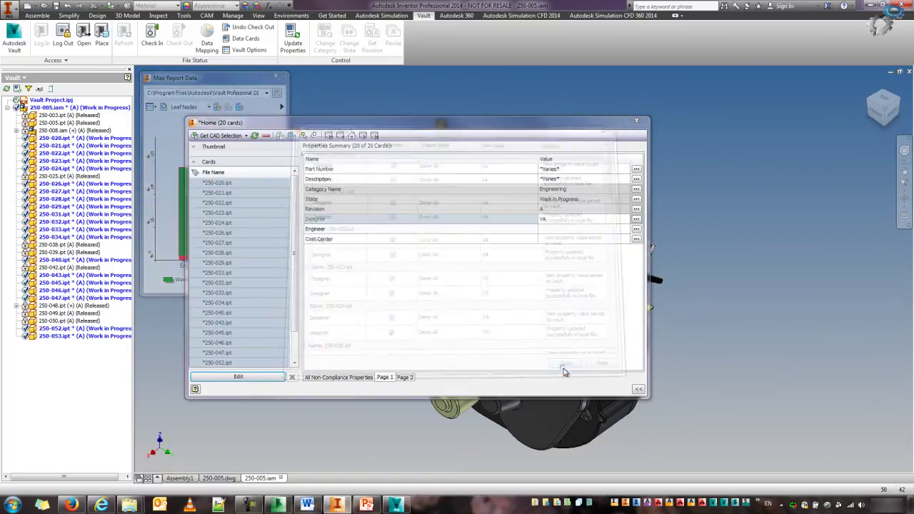
click(636, 120)
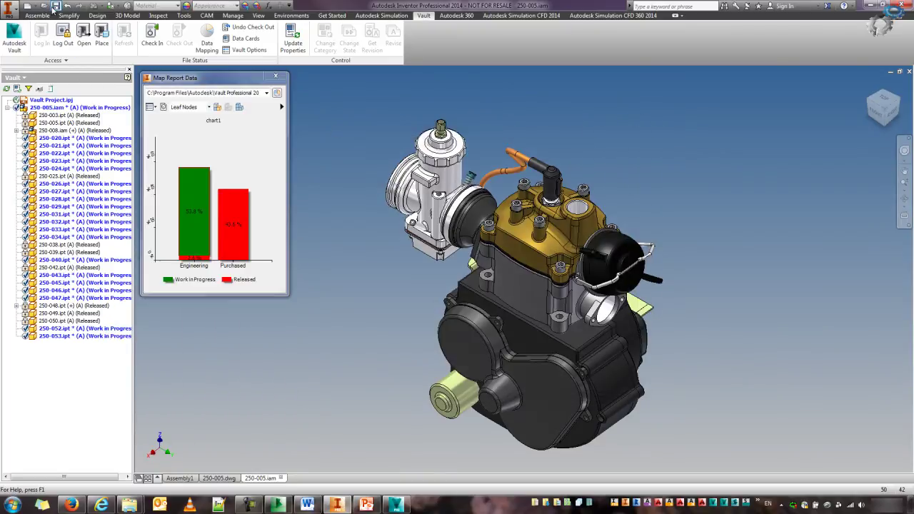
Save 250-005.iam together with its changed dependent parts.
key(ctrl+s)
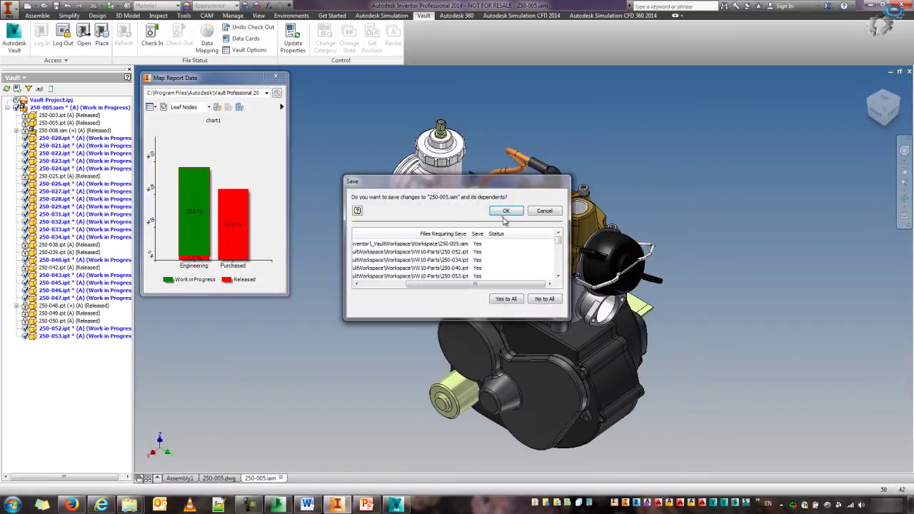
click(502, 211)
click(491, 237)
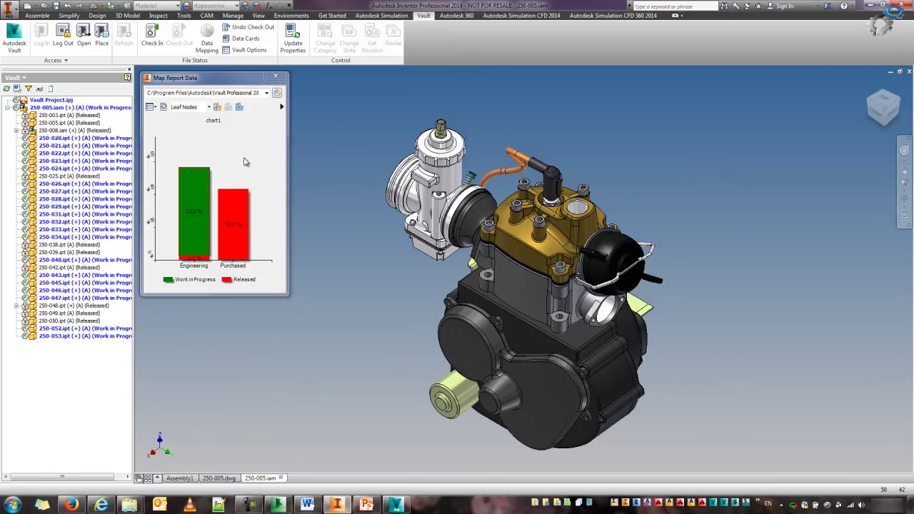
Examine the full System File Properties by Category report in an enlarged window, and close it.
click(163, 107)
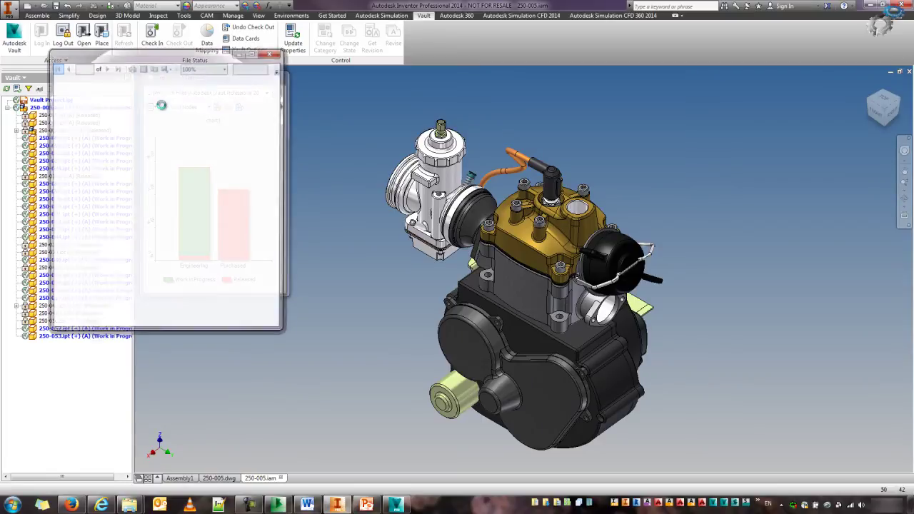
drag(285, 331, 635, 486)
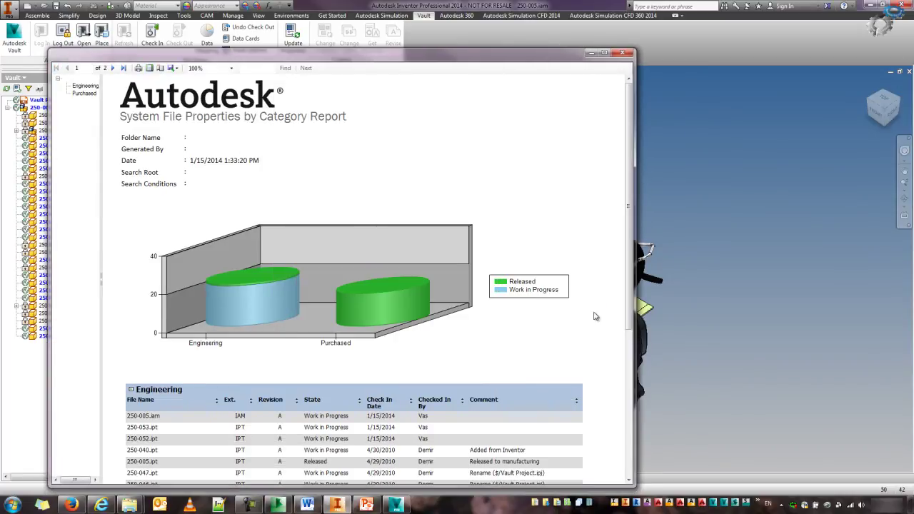
drag(629, 244, 643, 231)
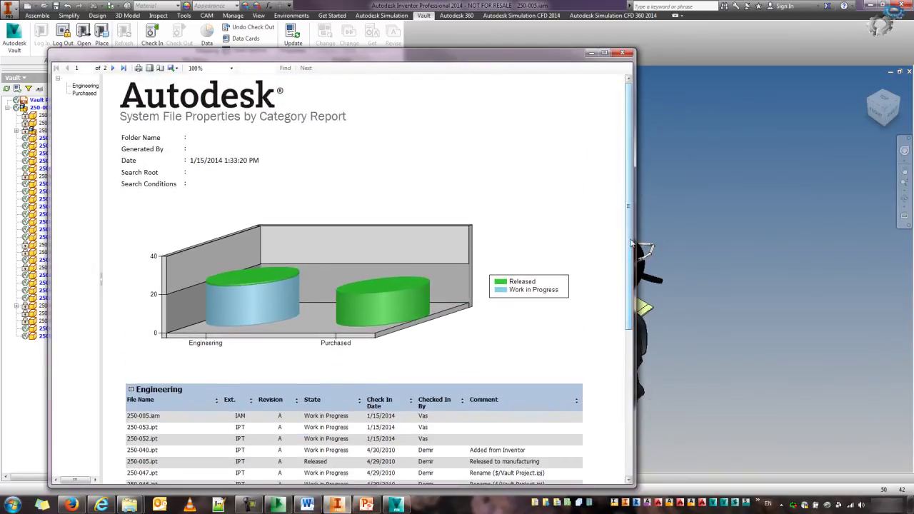
click(623, 54)
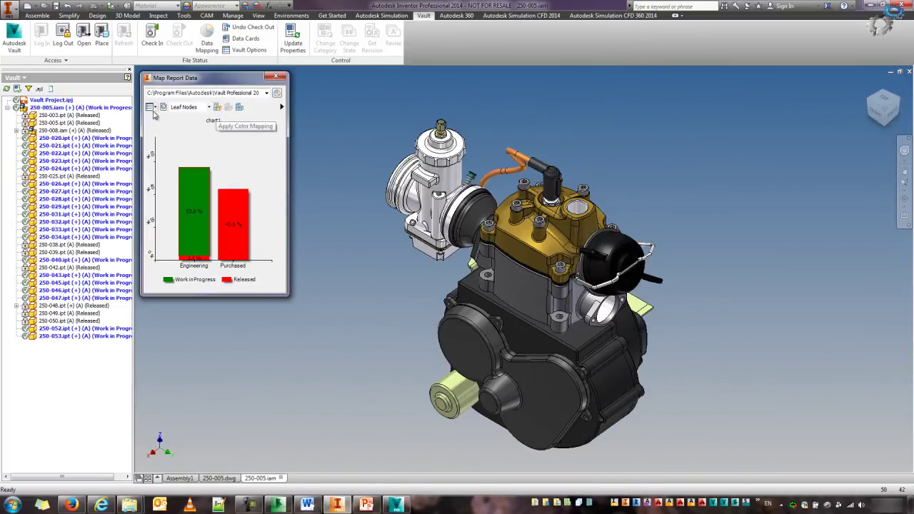
Check in 250-005.iam and its changed parts to the vault with the comment "Designer Attribute Updated".
right_click(60, 108)
click(78, 139)
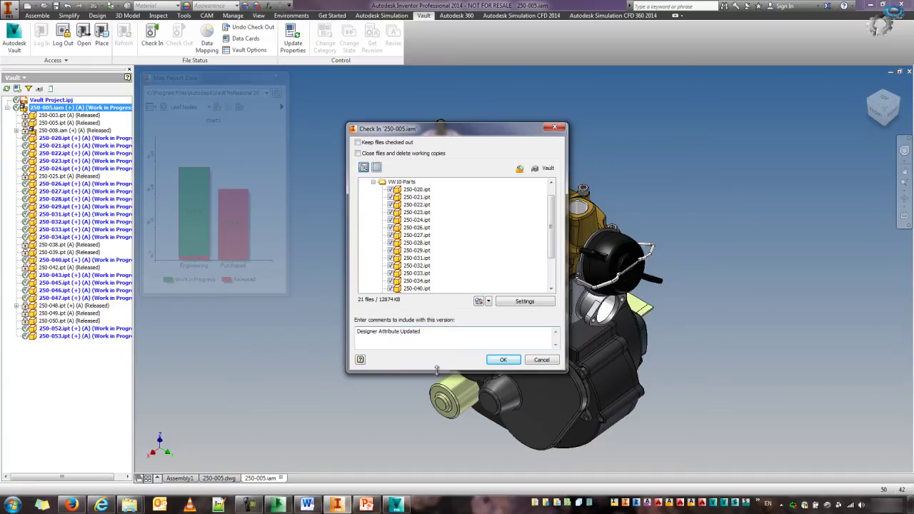
click(500, 360)
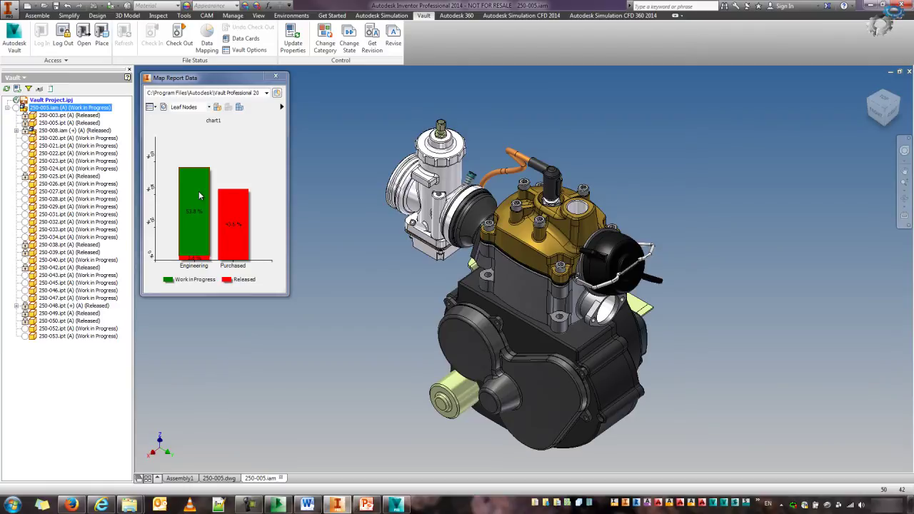
Select the Engineering work-in-progress parts from the chart and change their state to Released with the comment "Released to manufacturing".
right_click(198, 191)
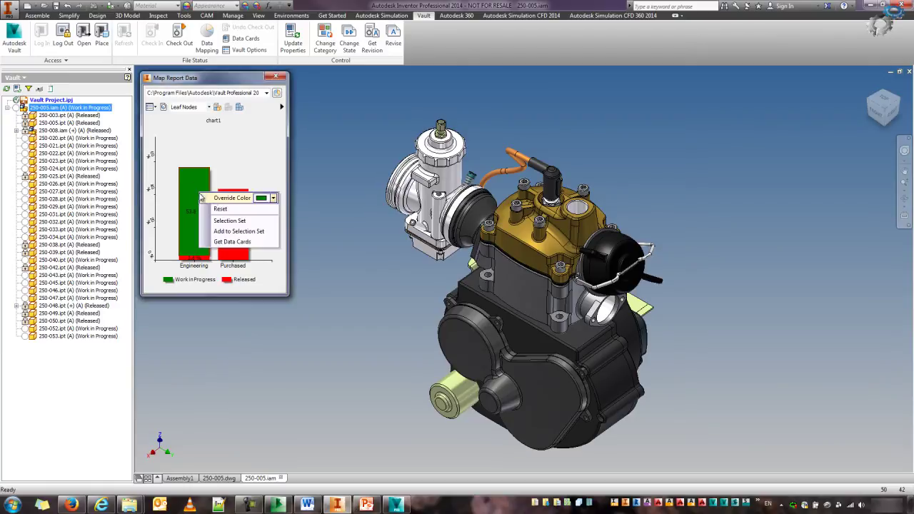
click(229, 221)
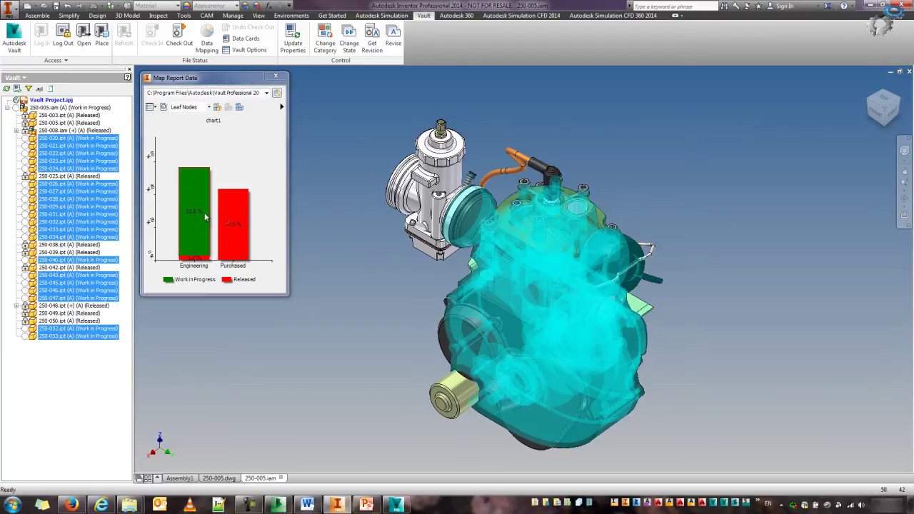
right_click(91, 185)
click(125, 274)
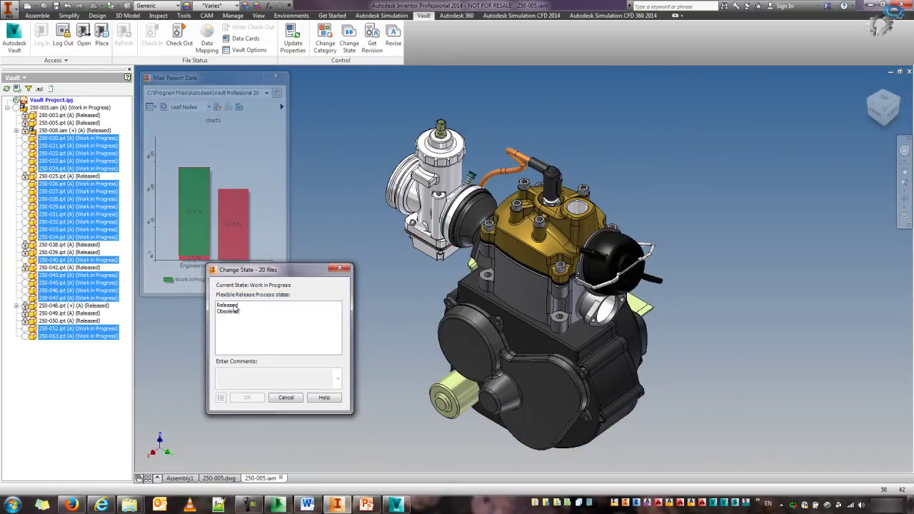
click(243, 304)
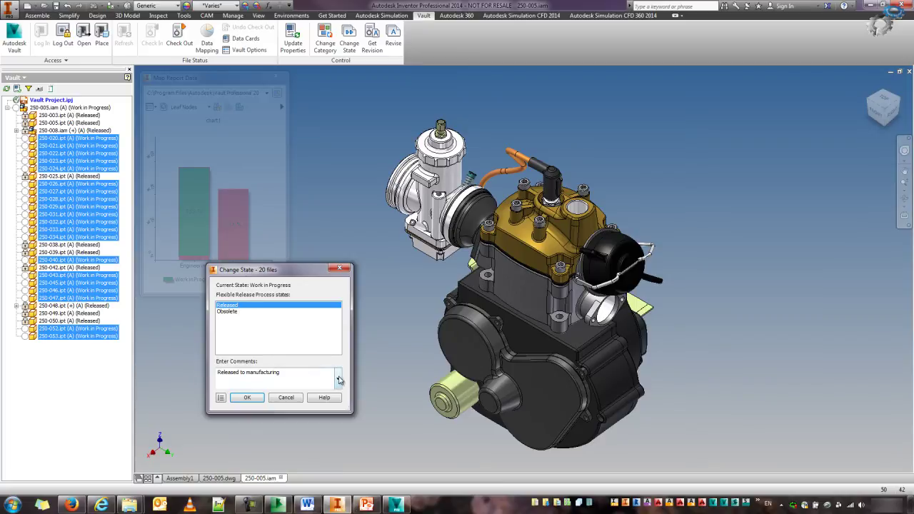
drag(284, 373, 253, 377)
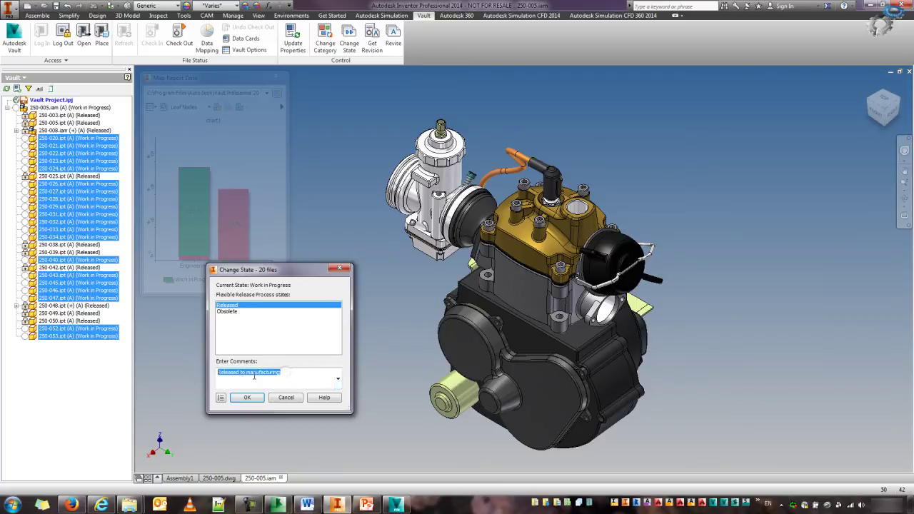
click(338, 379)
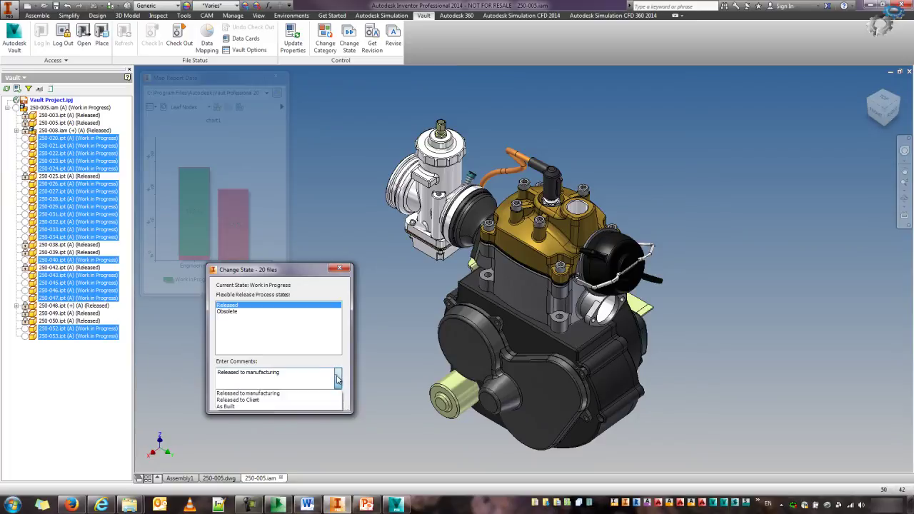
click(259, 392)
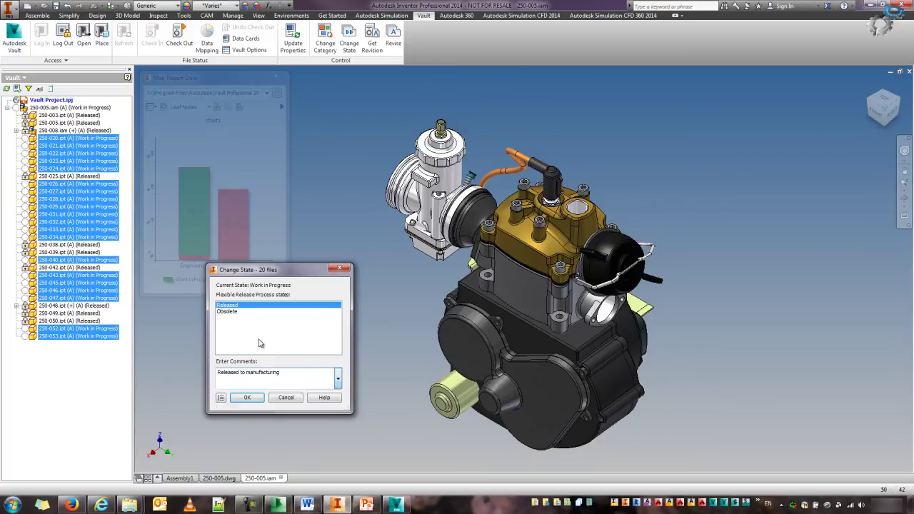
click(250, 398)
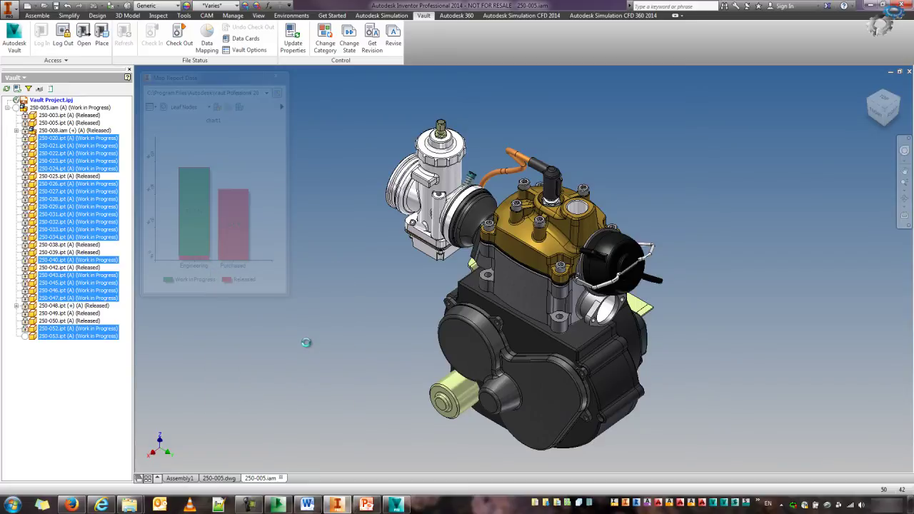
Regenerate the mapped report, apply its color mapping to the engine assembly, and close the report data window.
click(82, 349)
click(277, 93)
click(238, 213)
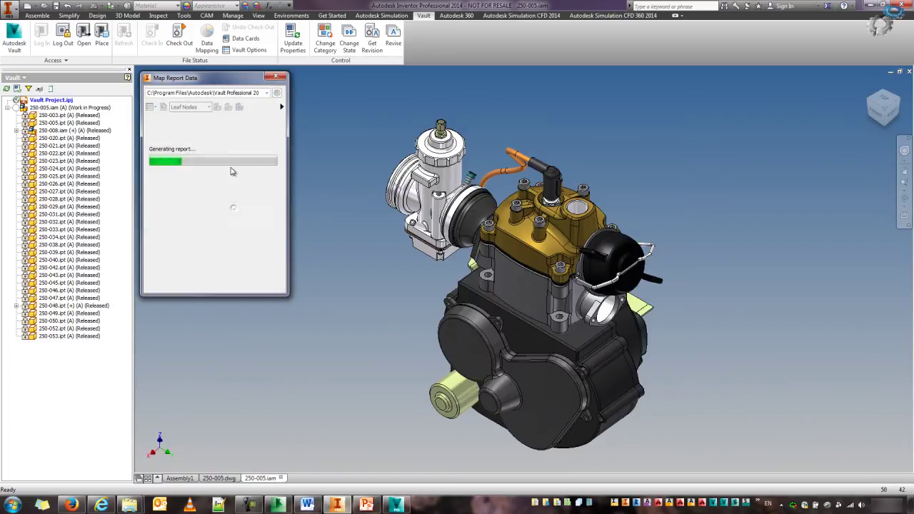
click(217, 107)
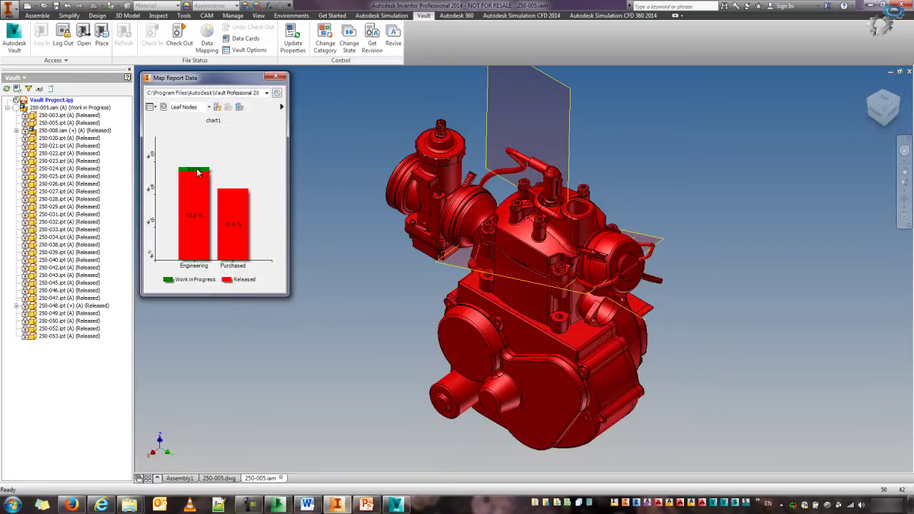
click(276, 77)
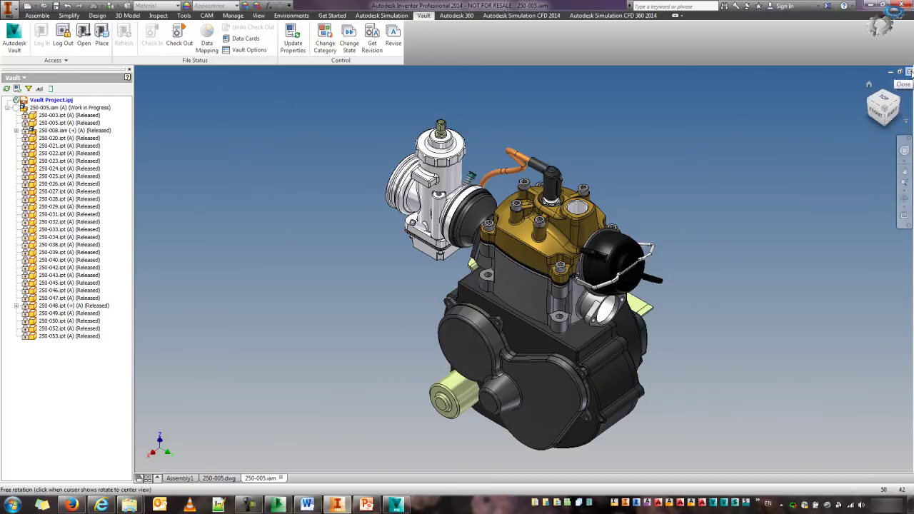
Open the 250-005.dwg drawing's Vault file tree, then save the drawing and check it in without a comment.
click(220, 478)
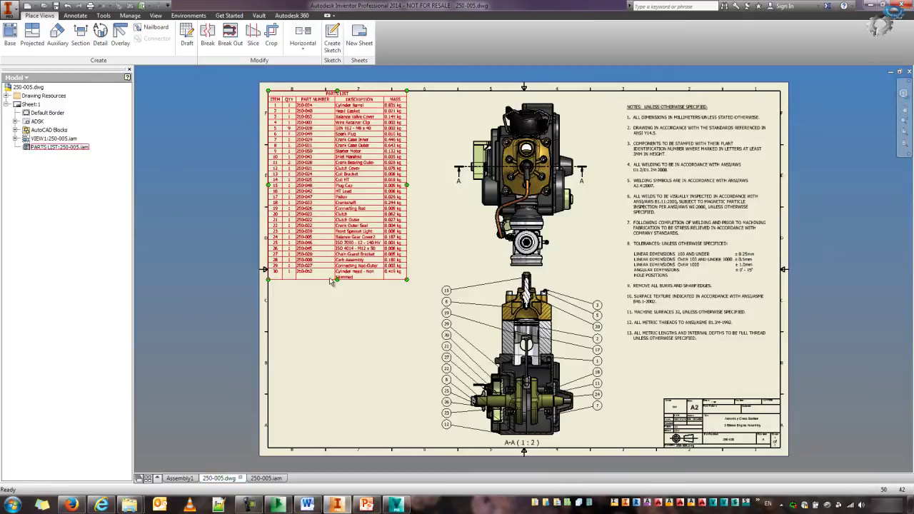
click(23, 78)
click(24, 99)
right_click(55, 108)
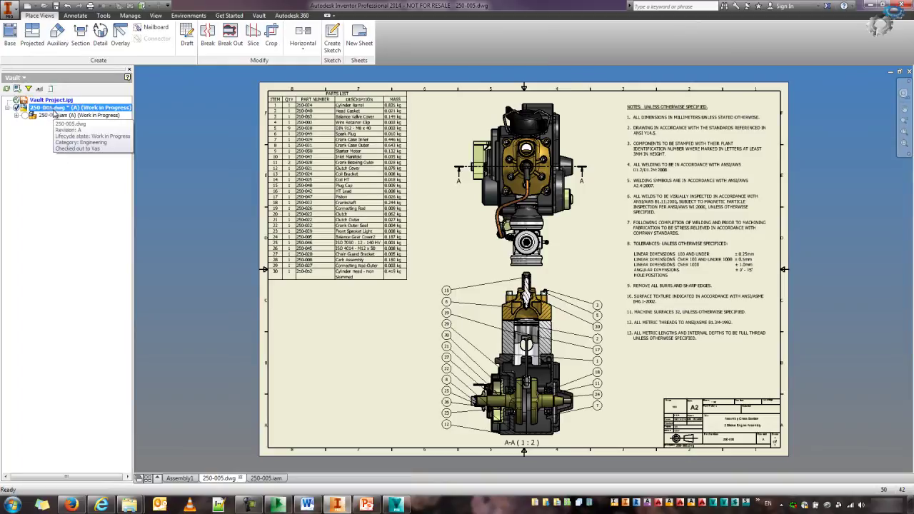
click(88, 143)
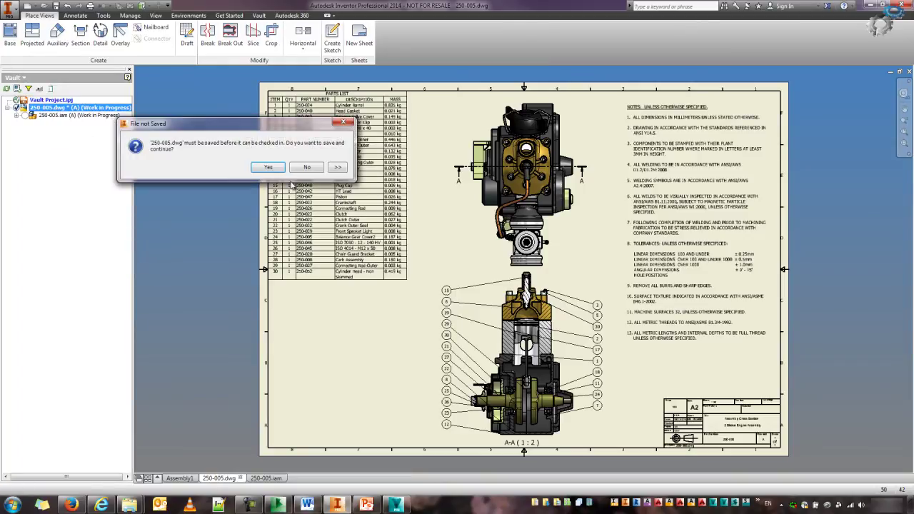
click(267, 169)
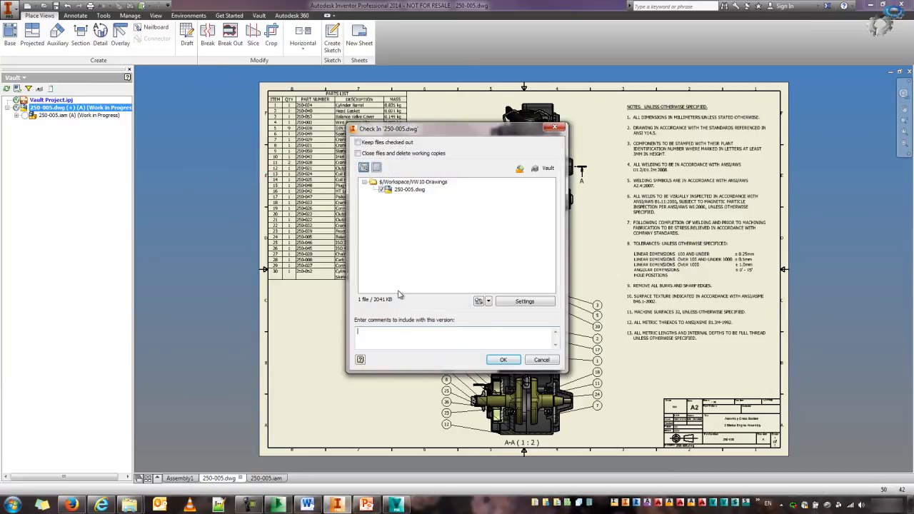
click(503, 360)
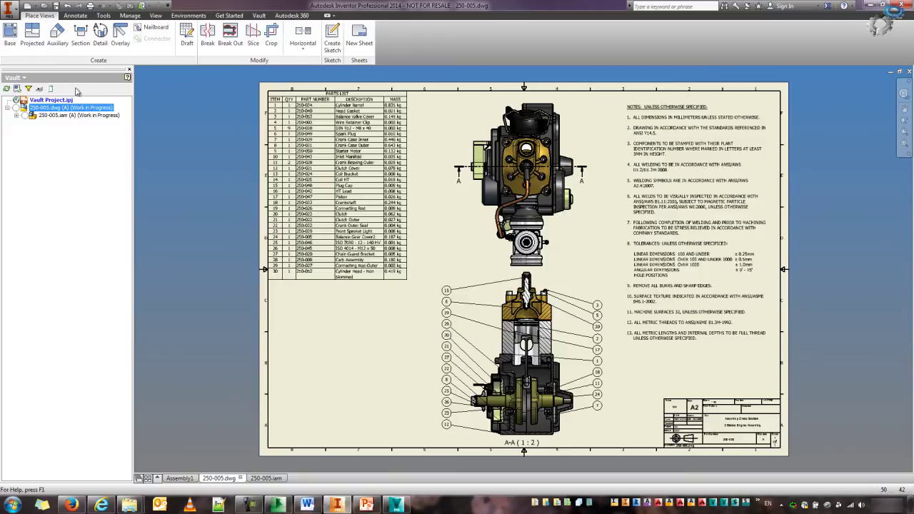
Change the state of 250-005.dwg and 250-005.iam together to Released with the comment "Released to manufacturing".
mouse_move(49, 121)
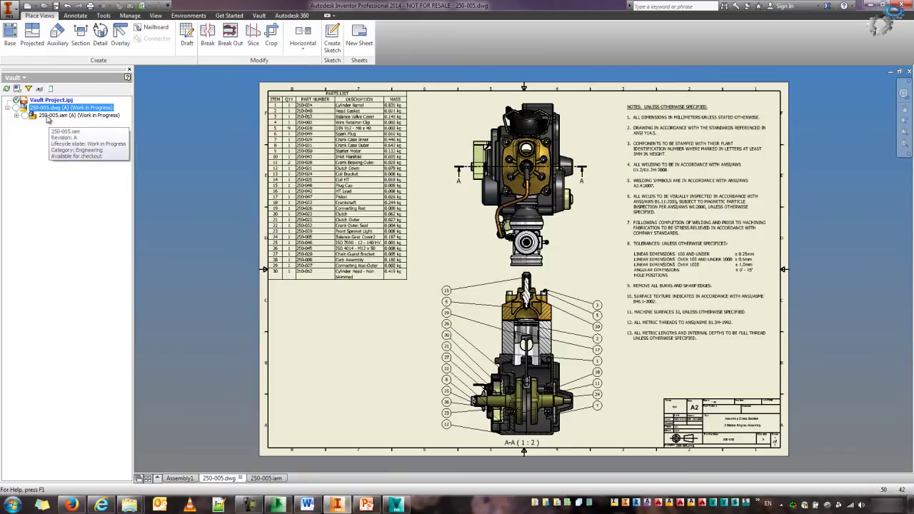
right_click(41, 118)
key(Escape)
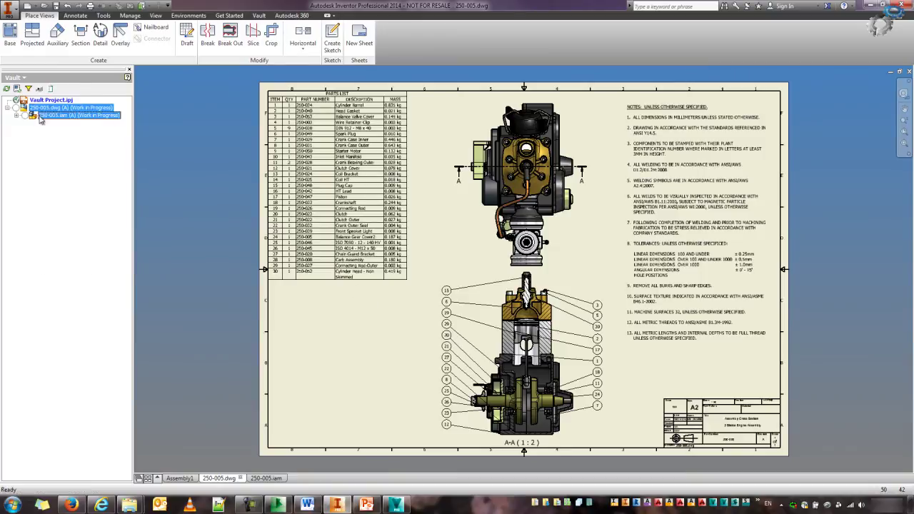
right_click(40, 116)
click(96, 197)
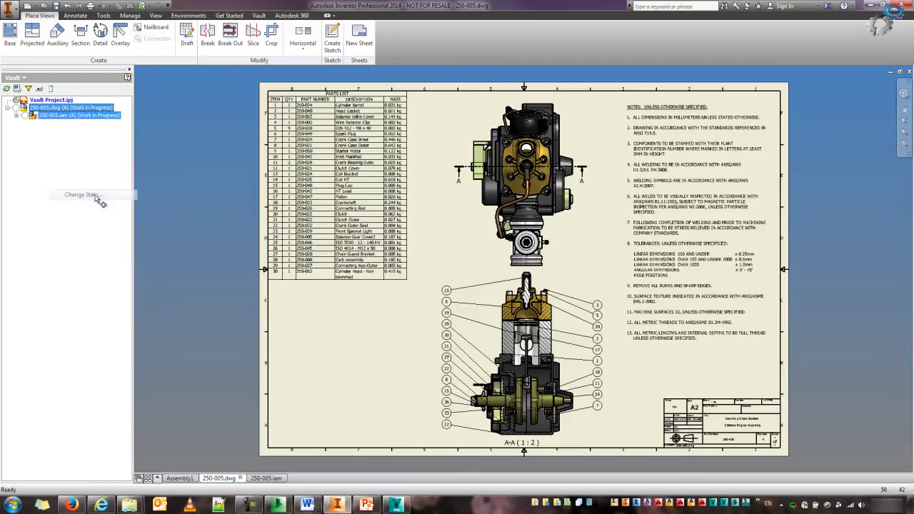
click(229, 310)
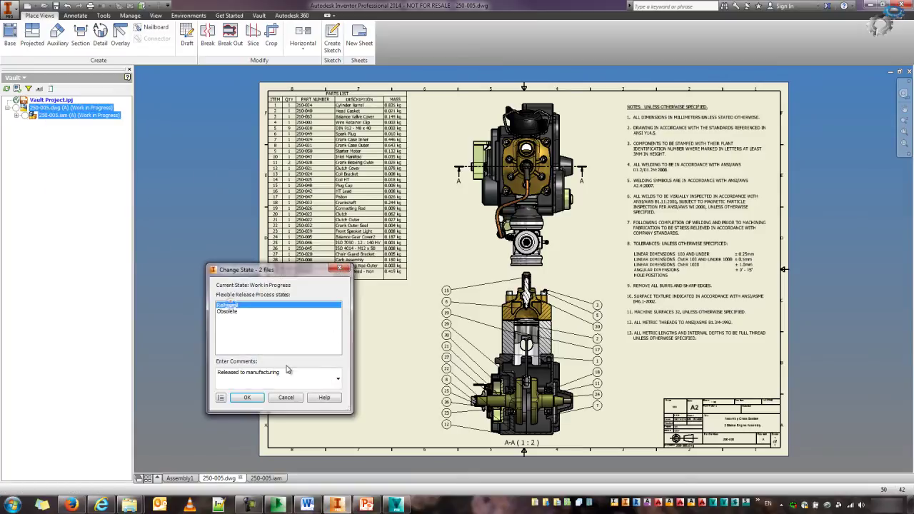
click(247, 398)
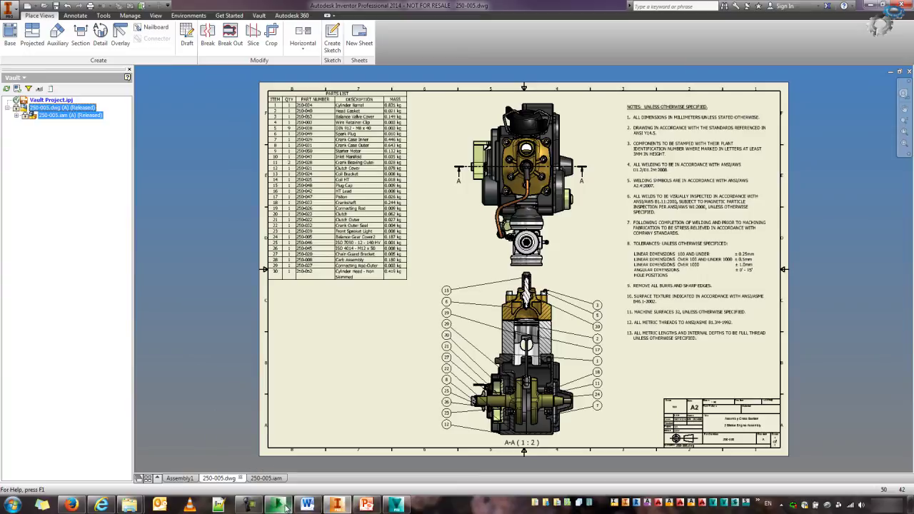
Switch to Vault Professional, refresh the VW10-Drawings folder, review the states of the files used by 250-005.dwg, and return to Inventor.
mouse_move(278, 505)
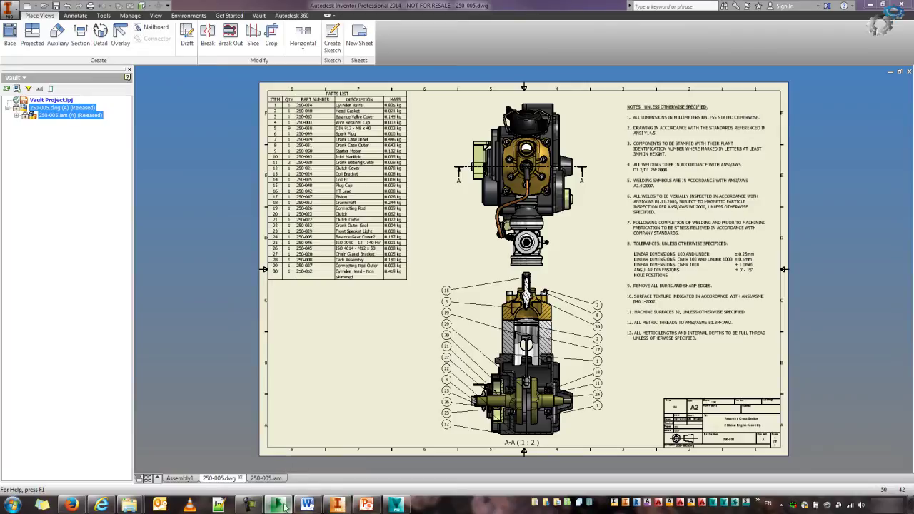
click(395, 505)
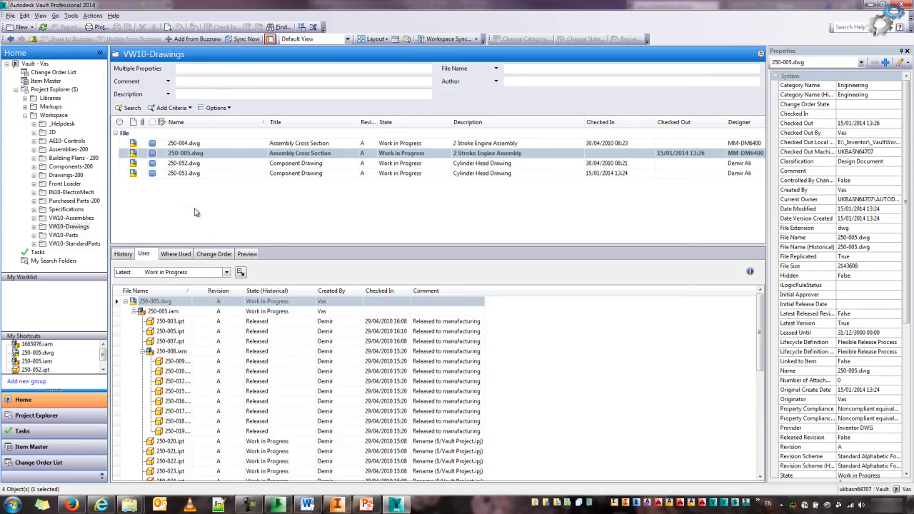
click(42, 27)
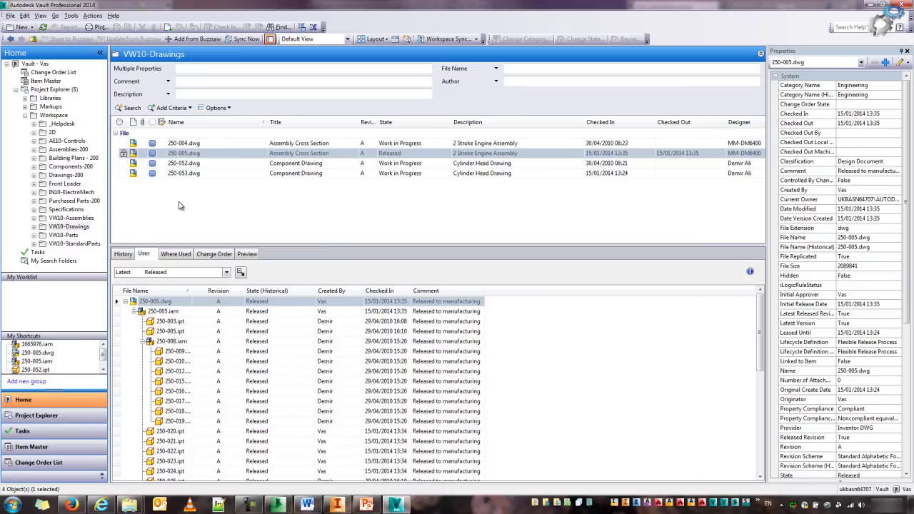
click(132, 257)
click(145, 255)
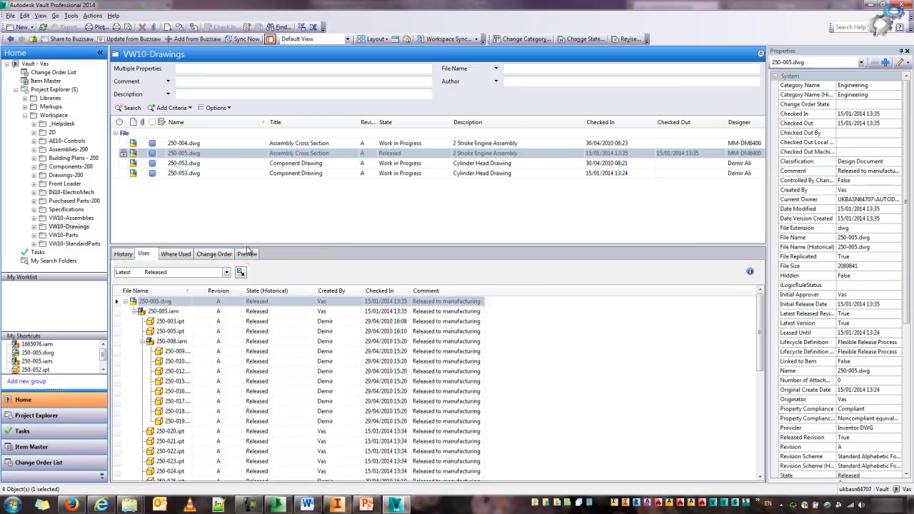
click(868, 5)
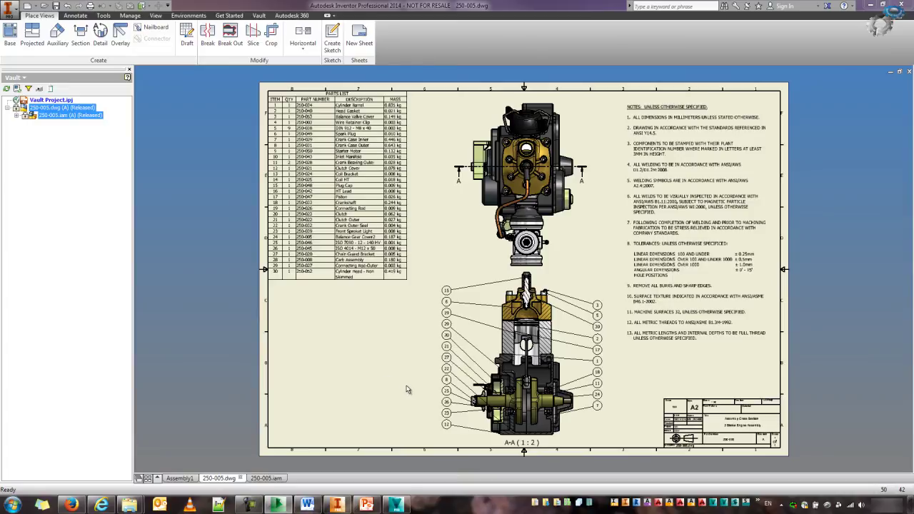
Inspect the crankshaft area of section view A-A in the released drawing, return to the full sheet and clear the file selection.
middle_drag(407, 385, 313, 347)
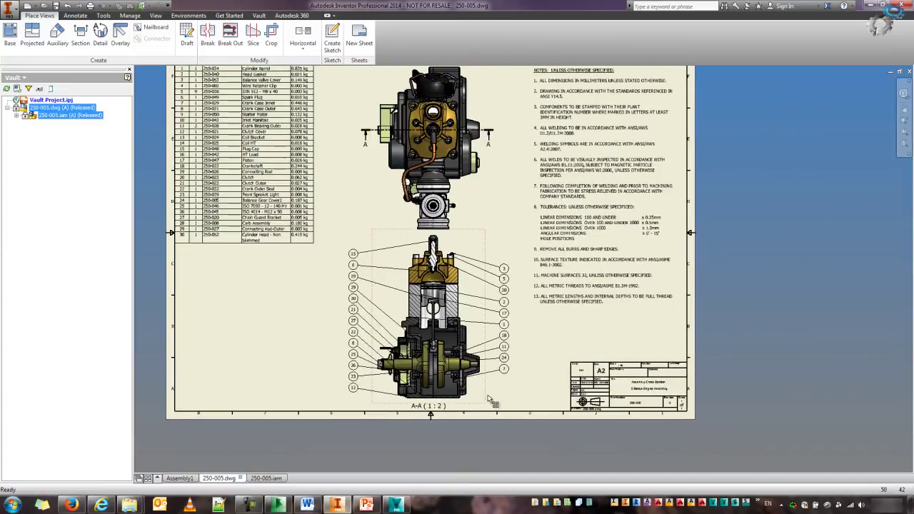
scroll(491, 402, down, 5)
mouse_move(484, 400)
middle_down()
mouse_move(555, 385)
mouse_move(587, 395)
middle_up()
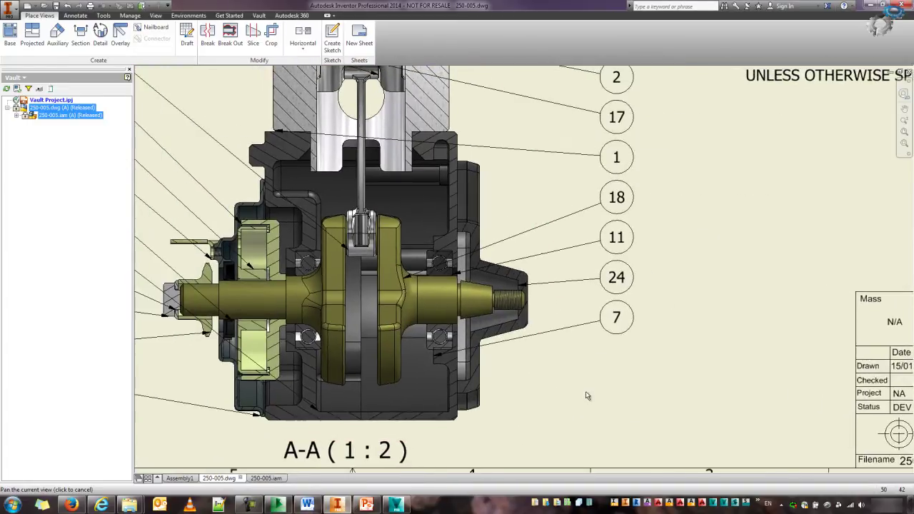
scroll(564, 368, down, 2)
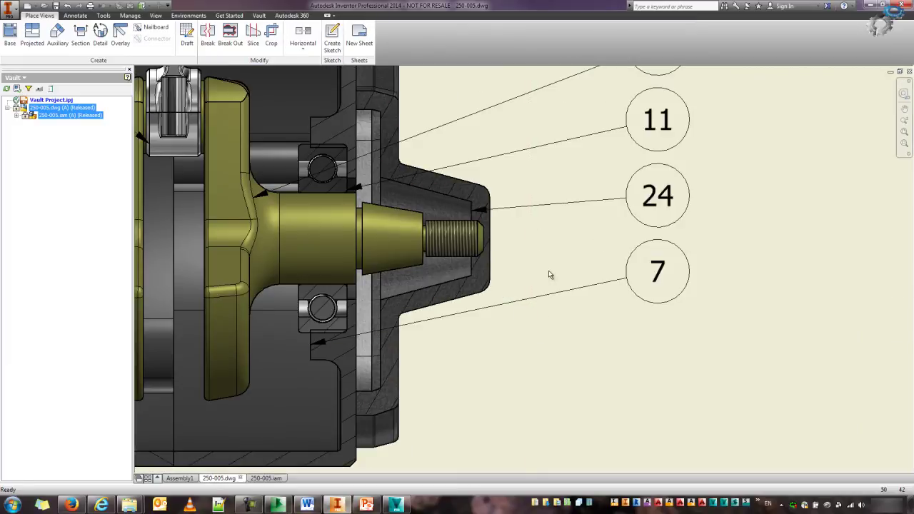
scroll(607, 354, up, 6)
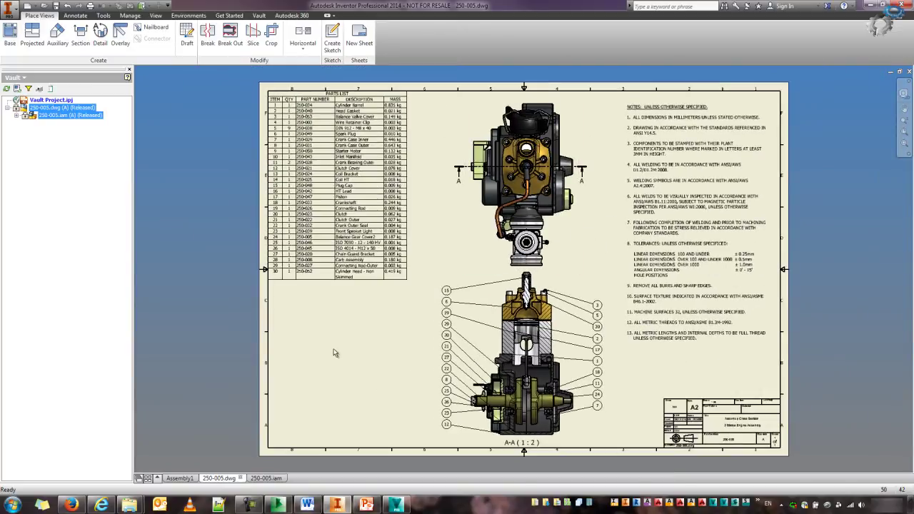
click(98, 188)
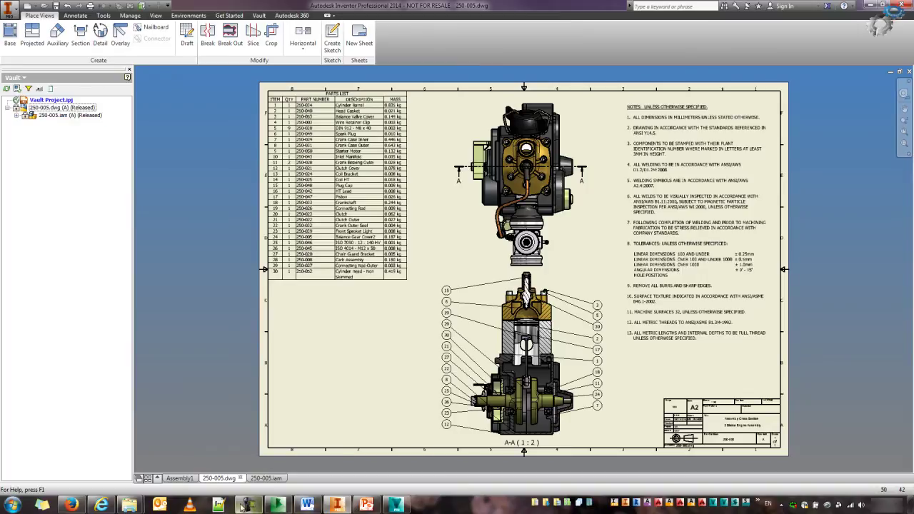
Switch to Vault Professional and create a change order for 250-005.dwg titled "Crank Bonnet Needs Updating" with the detailed description "See Markup".
click(395, 505)
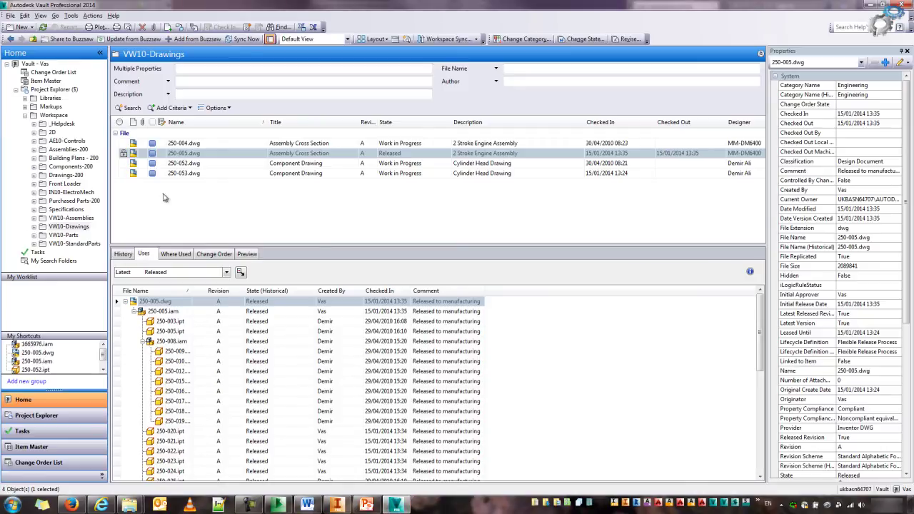
click(183, 155)
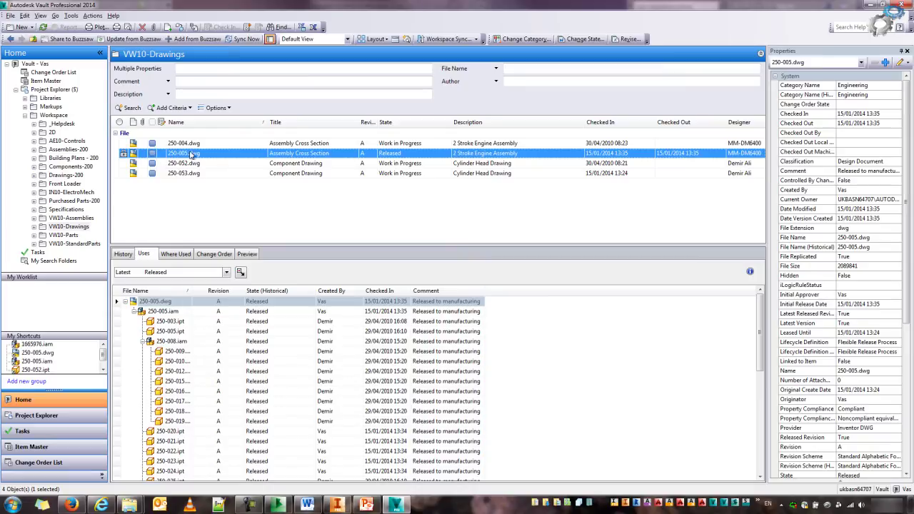
right_click(175, 154)
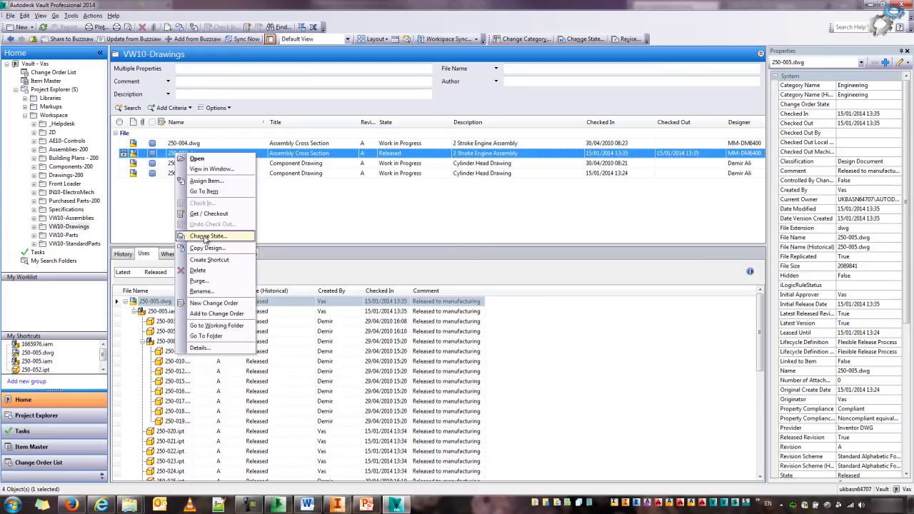
click(214, 303)
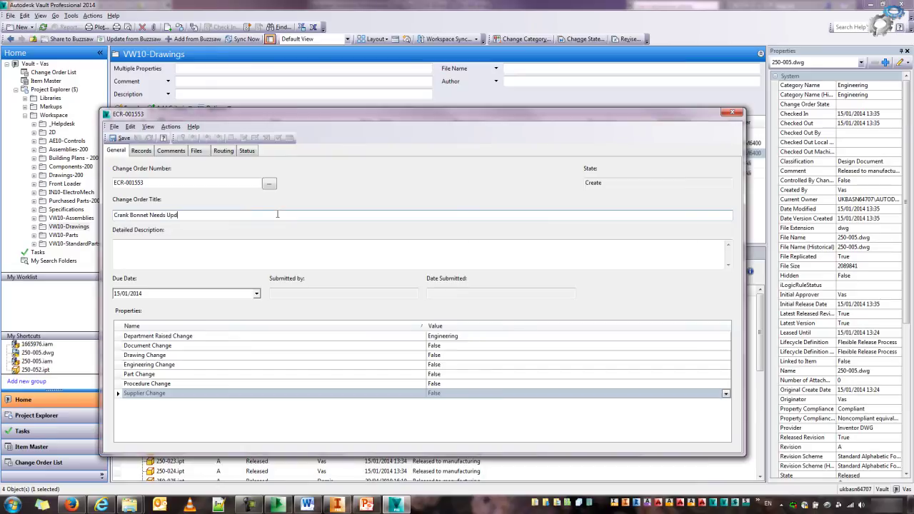
key(Tab)
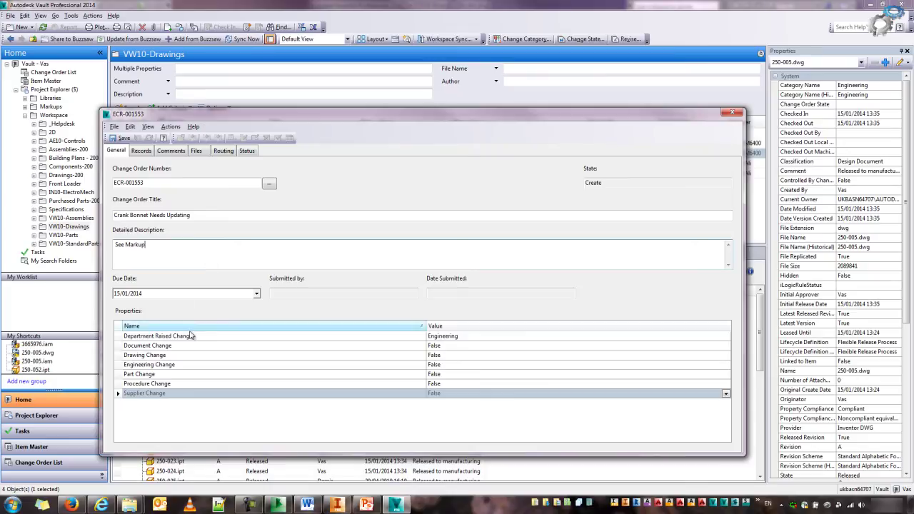
Set the change order's Drawing Change and Part Change properties to True.
click(441, 359)
click(431, 372)
click(431, 375)
click(433, 384)
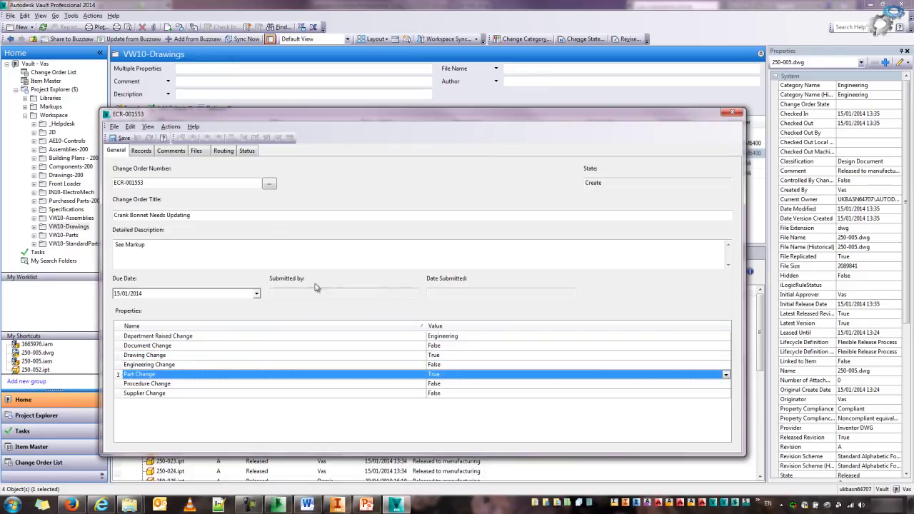
Add the related files 250-005.iam and 250-005.ipt to the change order's records through 250-005.dwg.
click(140, 151)
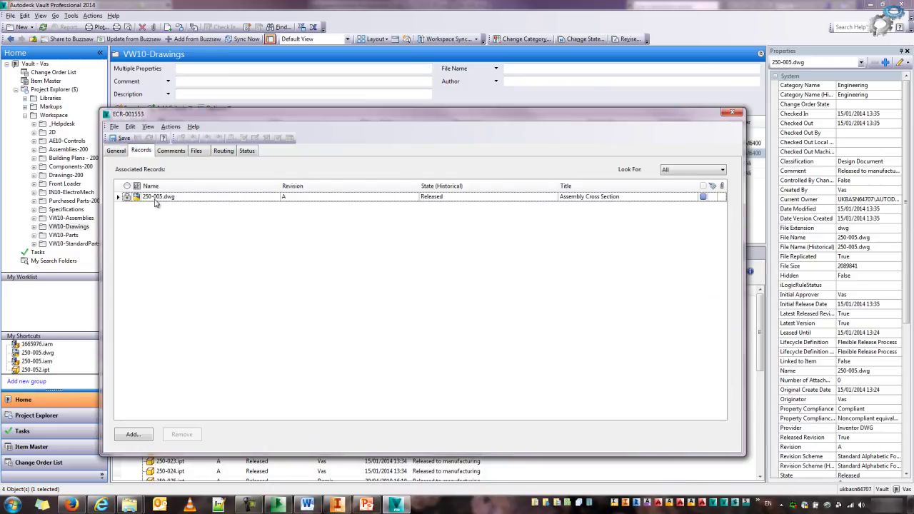
click(157, 198)
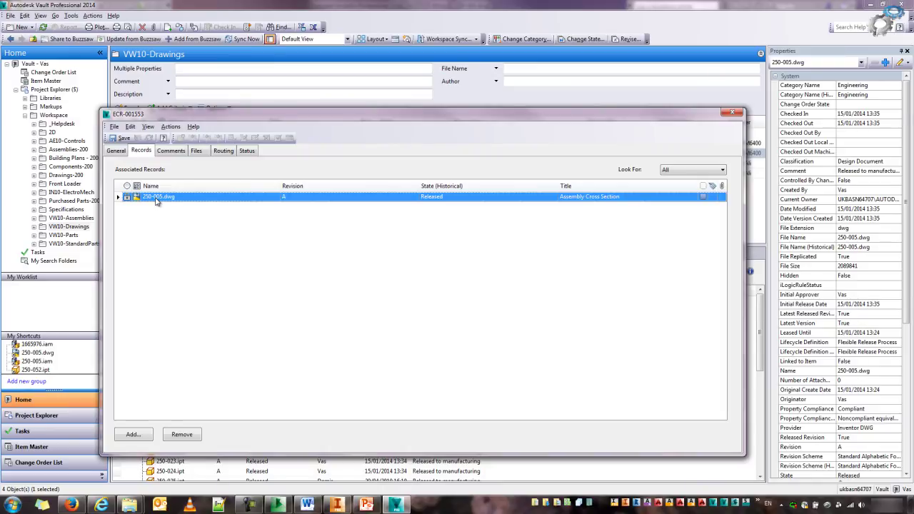
right_click(157, 201)
click(188, 226)
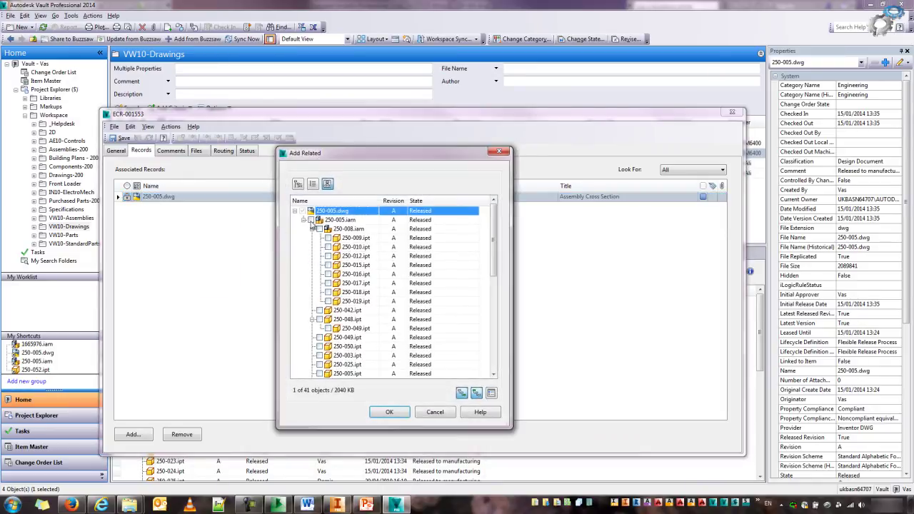
click(311, 220)
scroll(471, 274, down, 5)
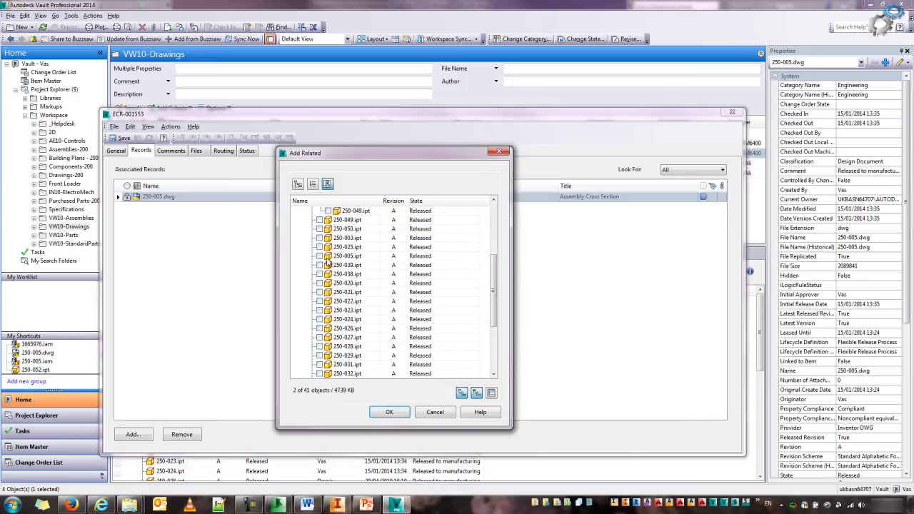
click(319, 256)
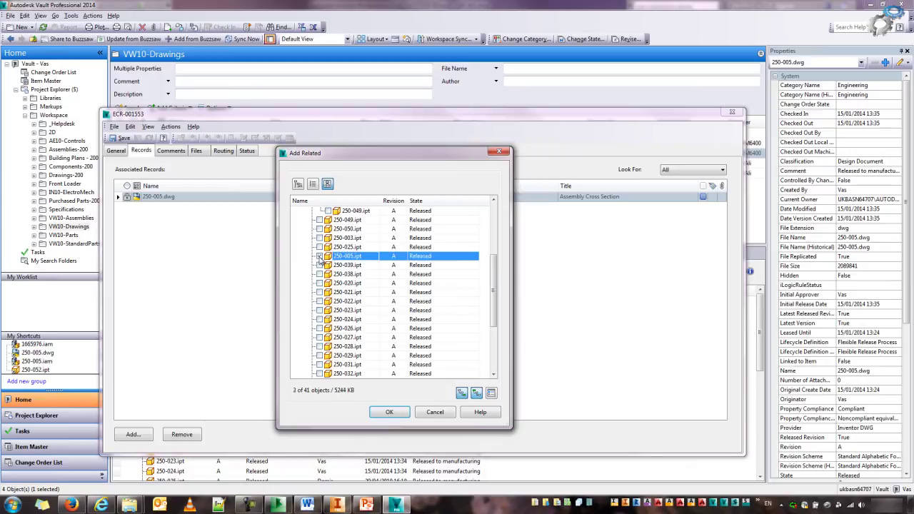
click(389, 412)
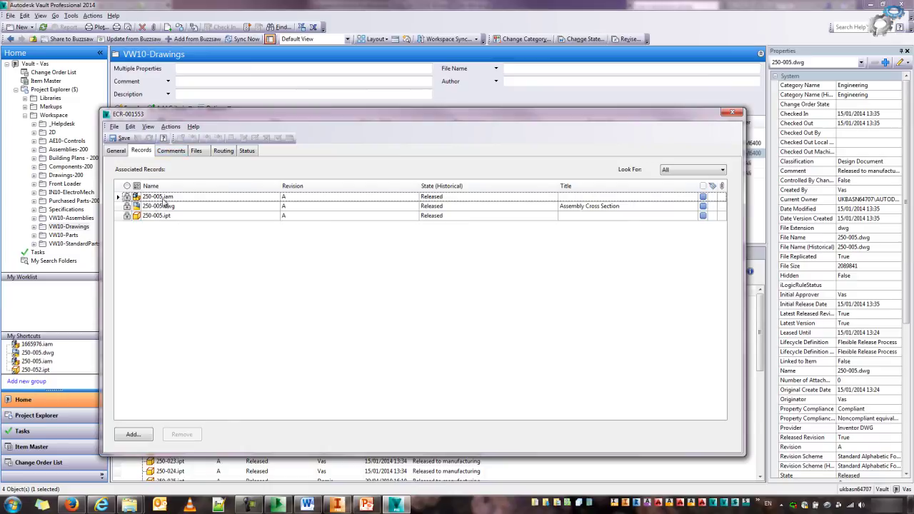
click(171, 150)
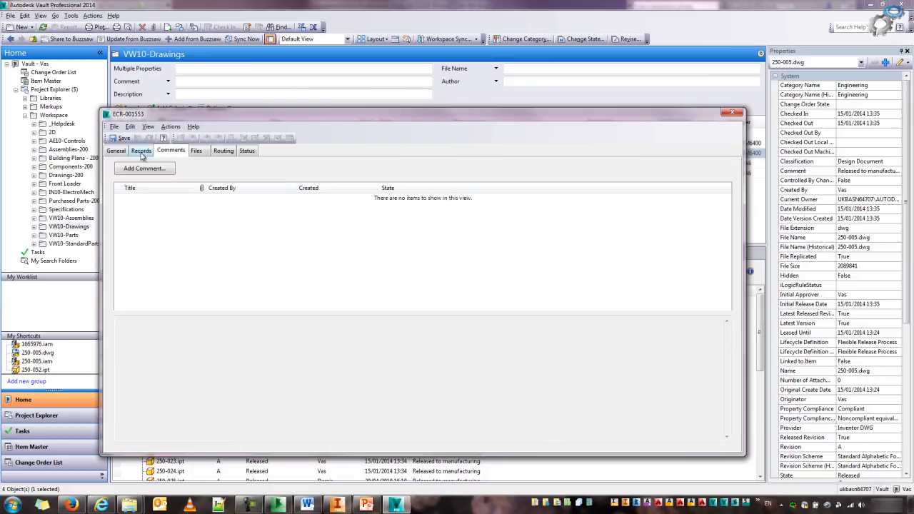
click(158, 170)
drag(243, 208, 289, 214)
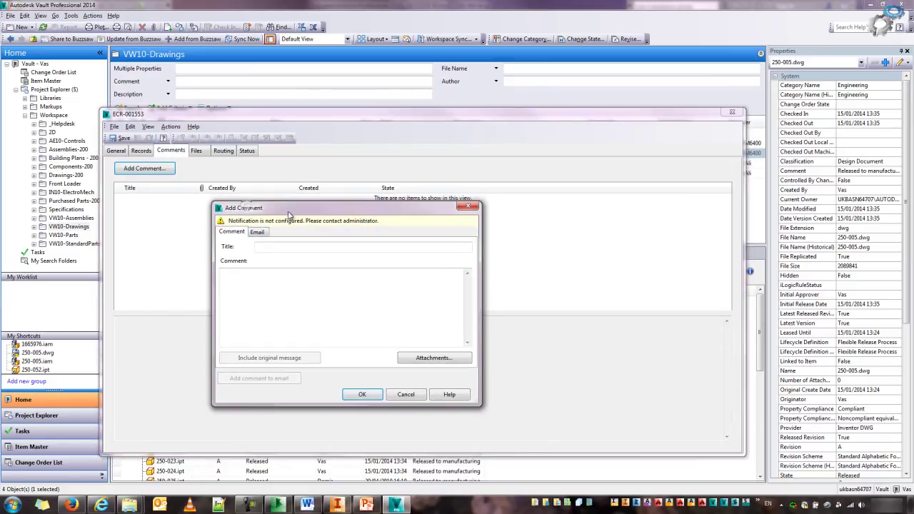
click(266, 248)
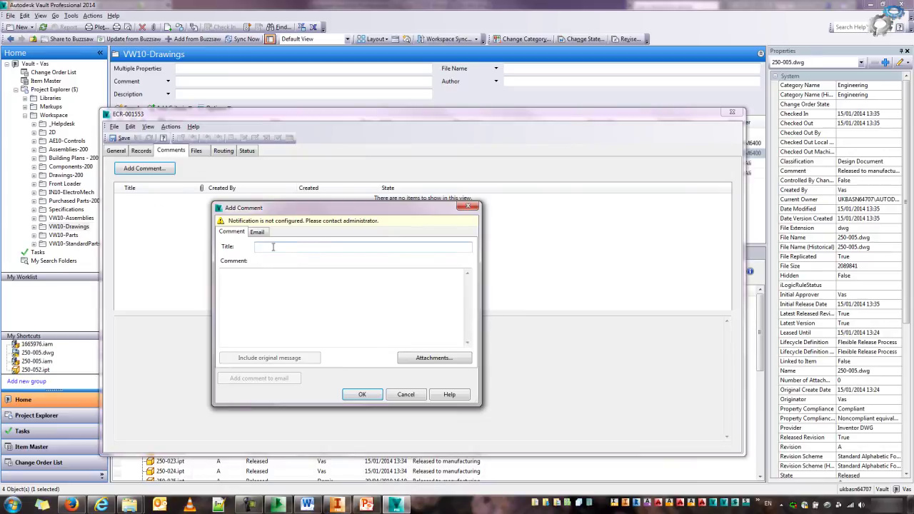
click(259, 234)
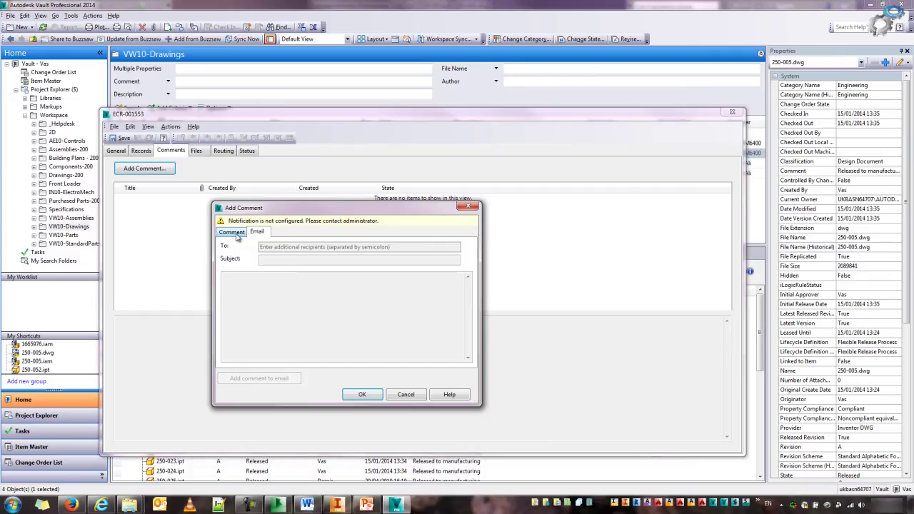
click(235, 233)
click(271, 247)
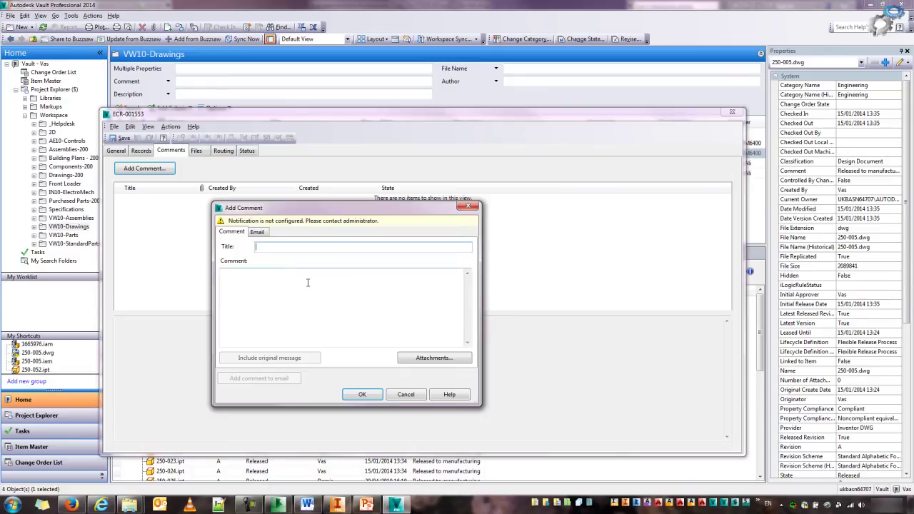
click(466, 208)
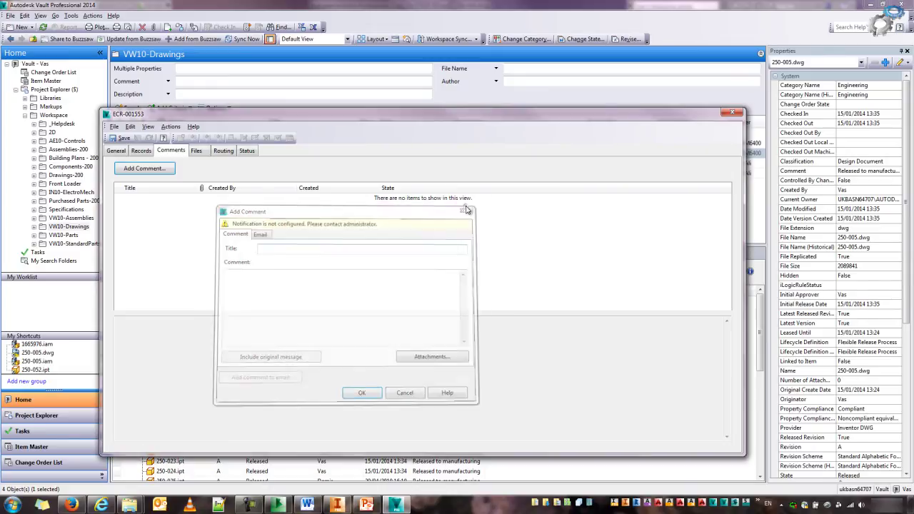
Review the change order's attached files with the 250-005.dwg preview, its three associated records, and its routing participants.
click(196, 151)
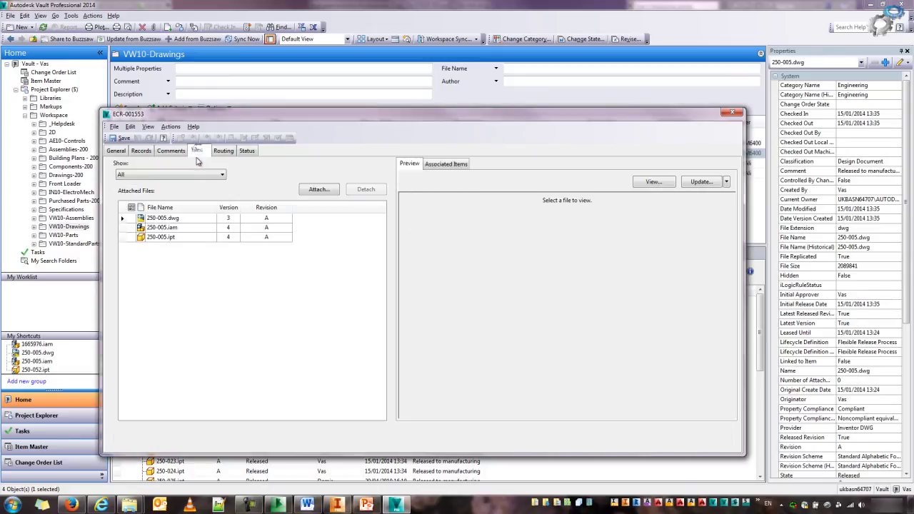
click(172, 219)
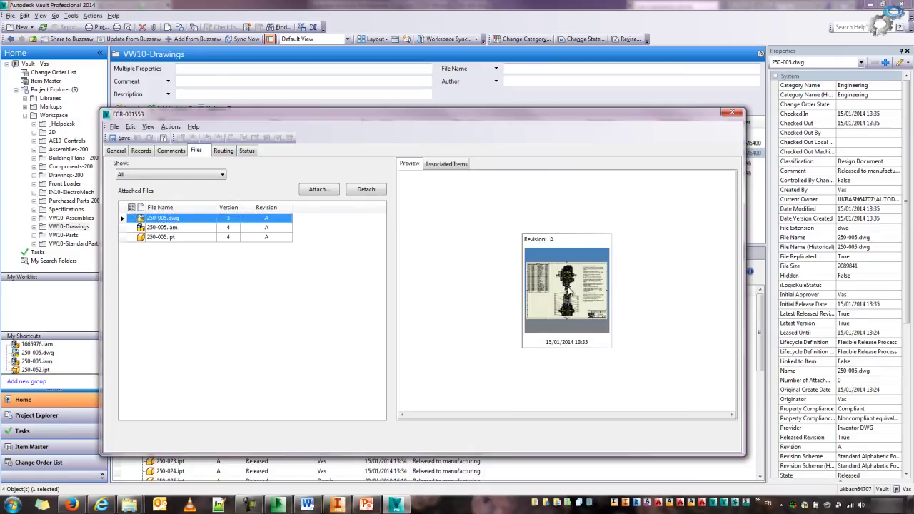
click(570, 293)
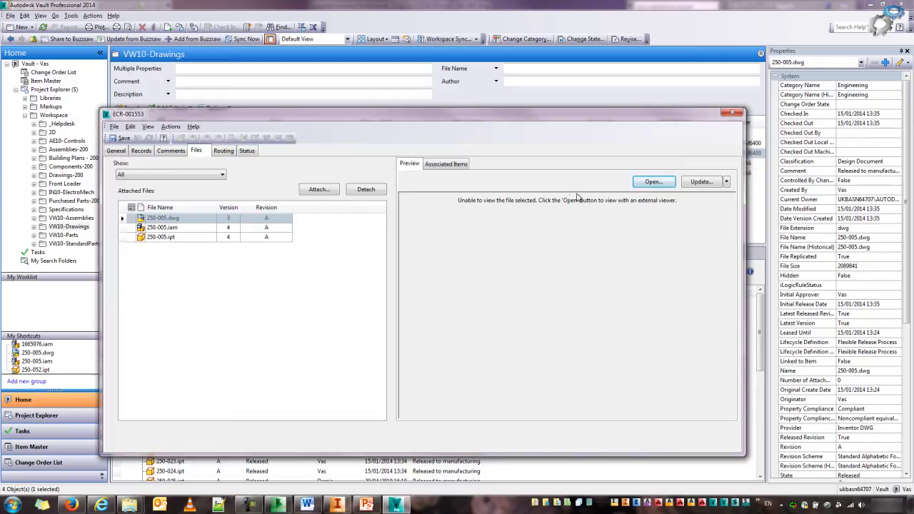
click(143, 150)
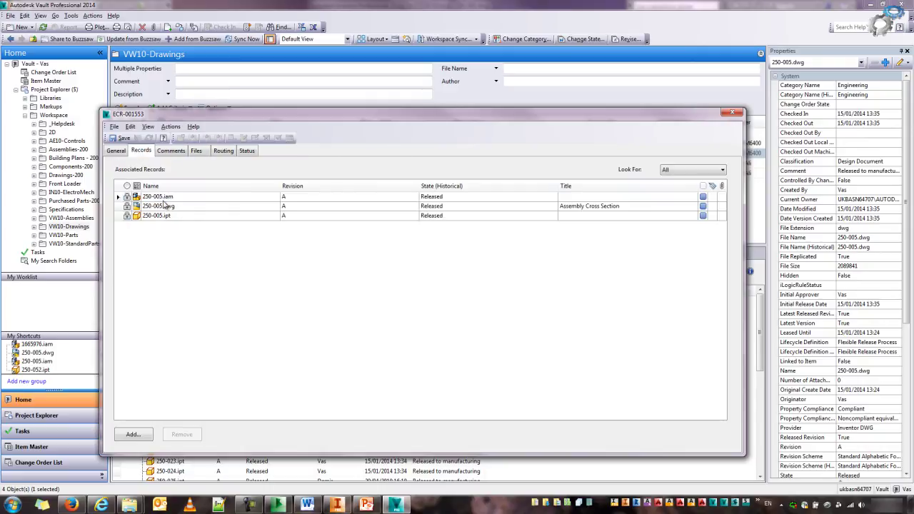
click(164, 197)
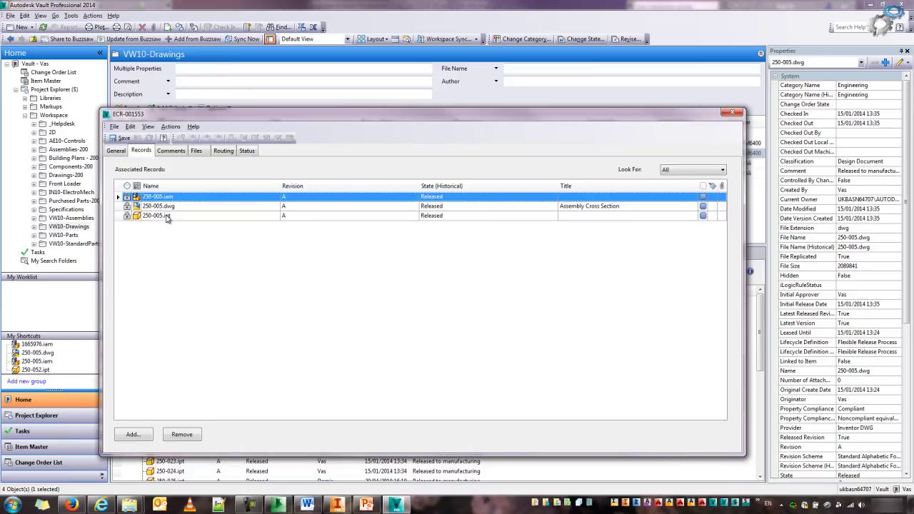
shift+click(166, 217)
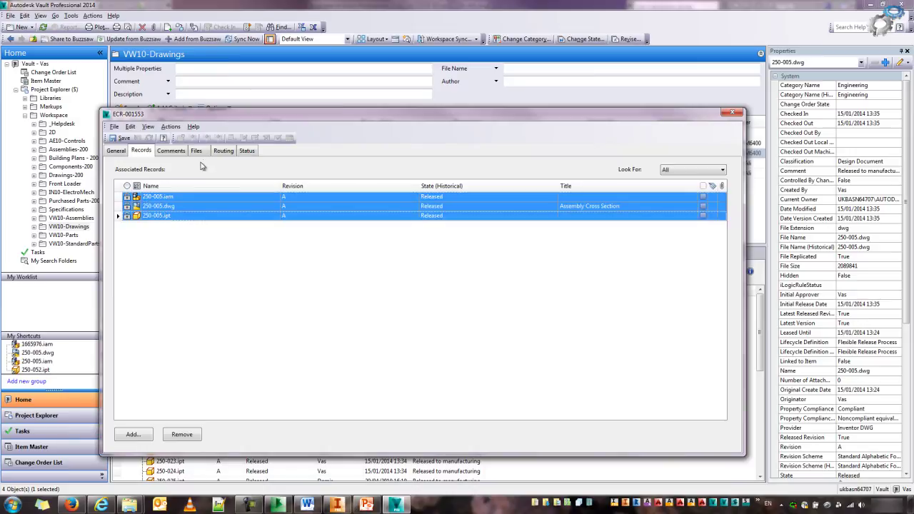
click(250, 151)
click(224, 151)
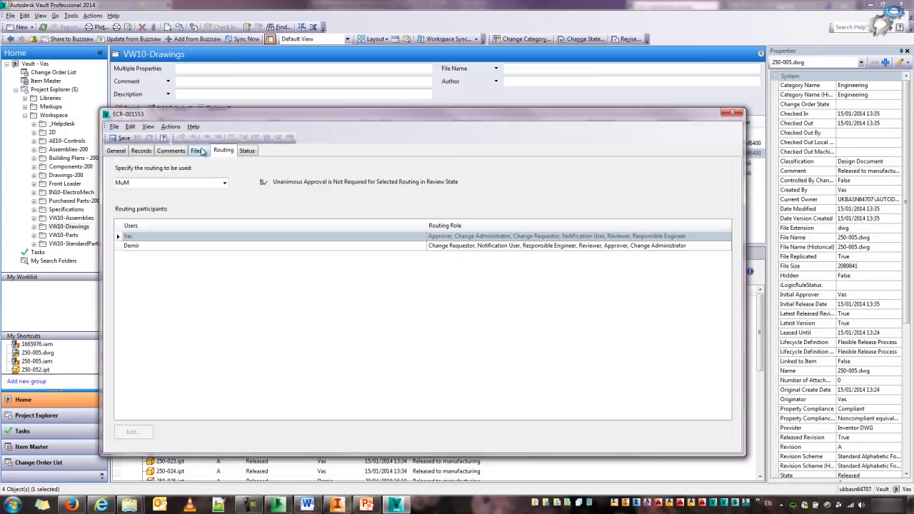
Publish an updated visualization file for the attached 250-005.dwg so it can be previewed in the change order.
click(202, 151)
click(170, 218)
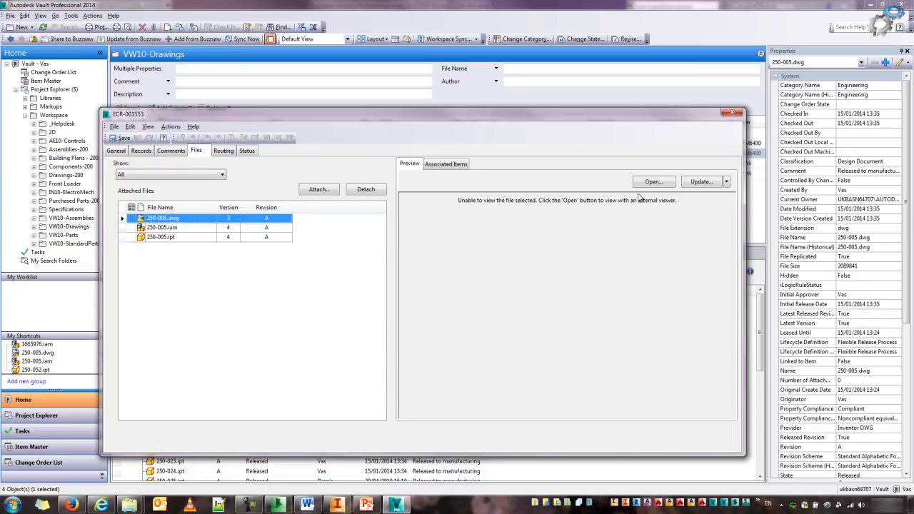
click(700, 184)
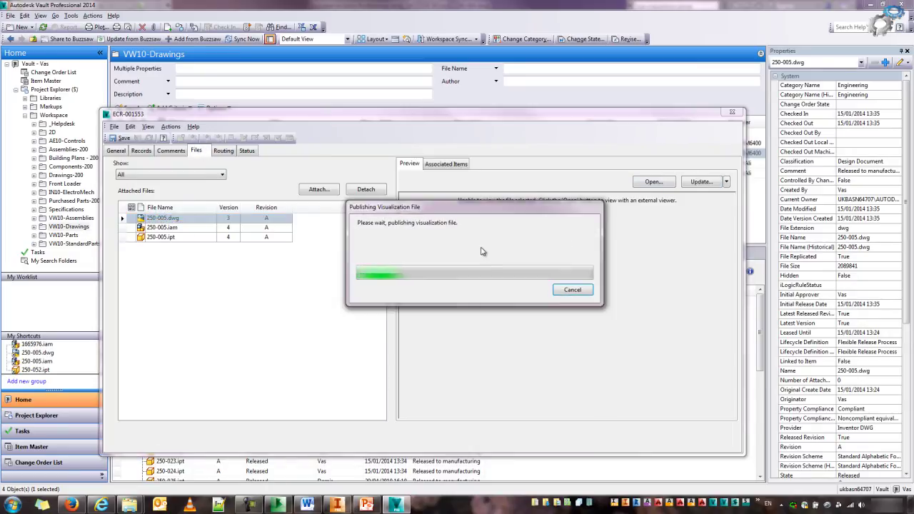
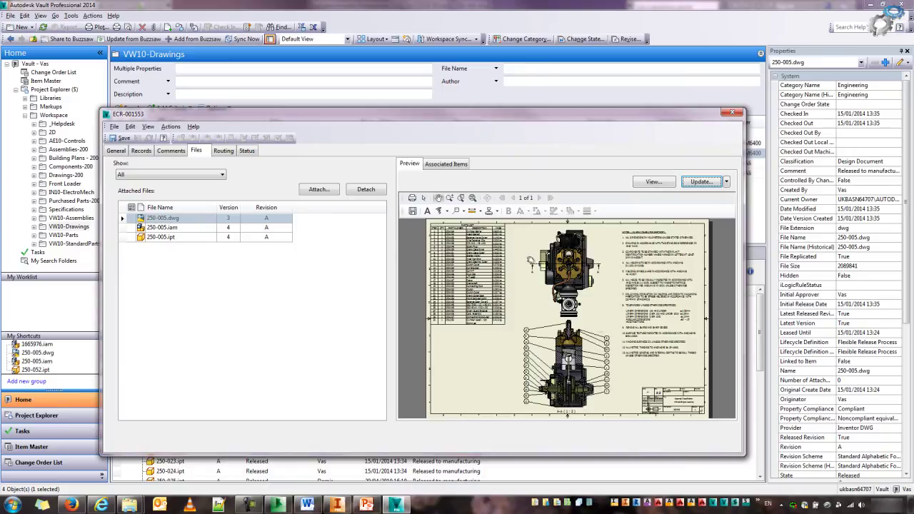
Mark up the crankshaft end and its cover in section A-A with a rectangle callout revision cloud reading "Extend by 5mm".
scroll(615, 350, up, 5)
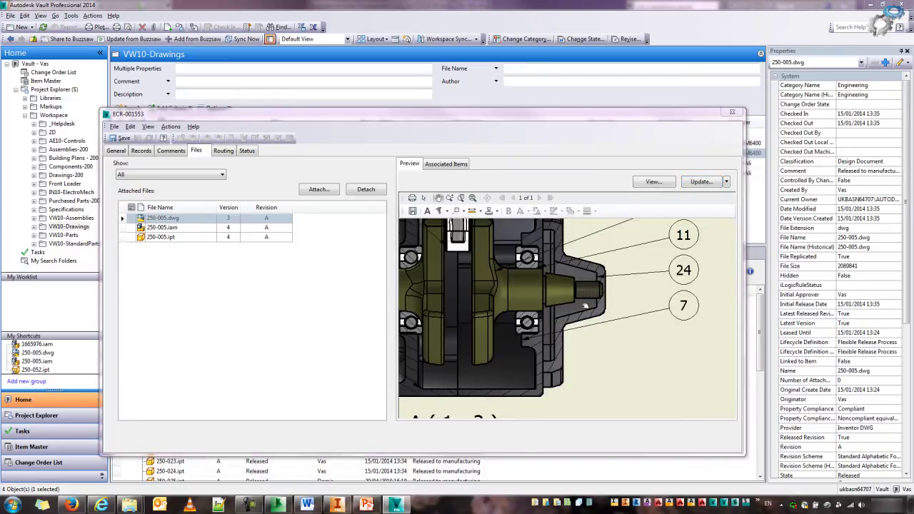
click(463, 212)
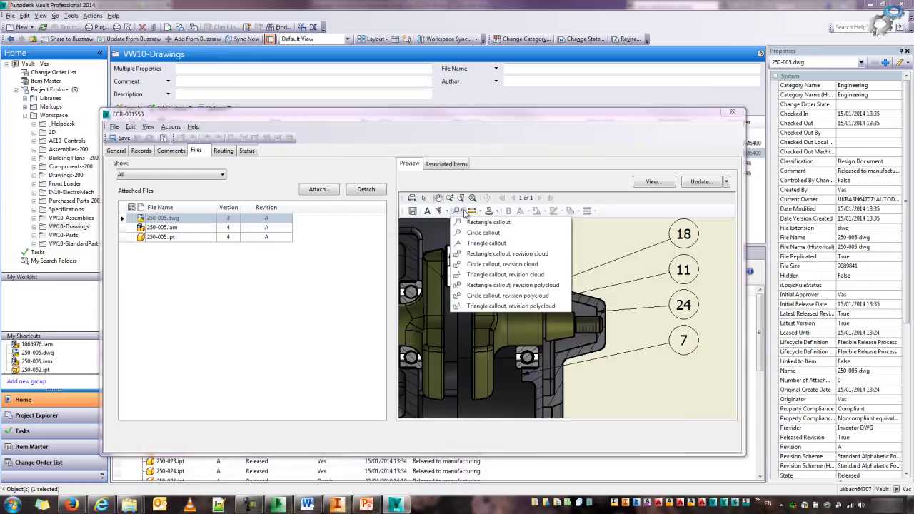
click(487, 256)
drag(497, 259, 630, 376)
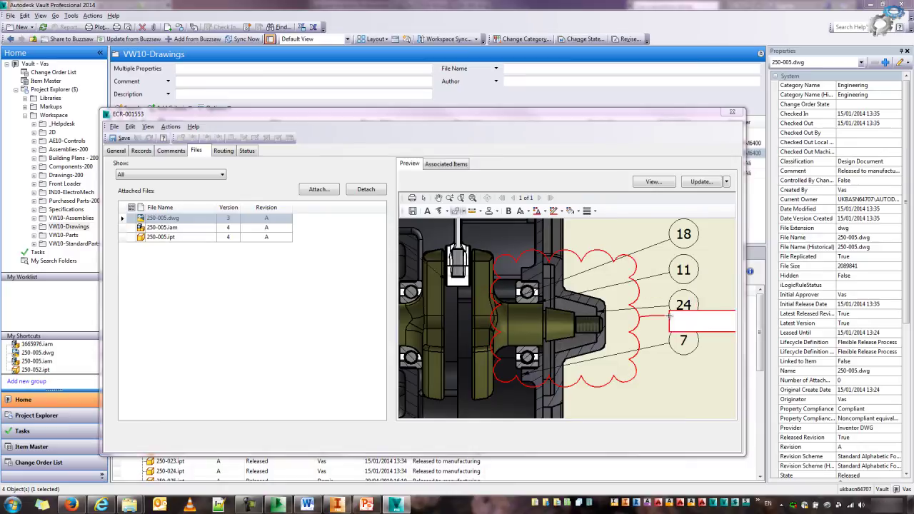
click(606, 397)
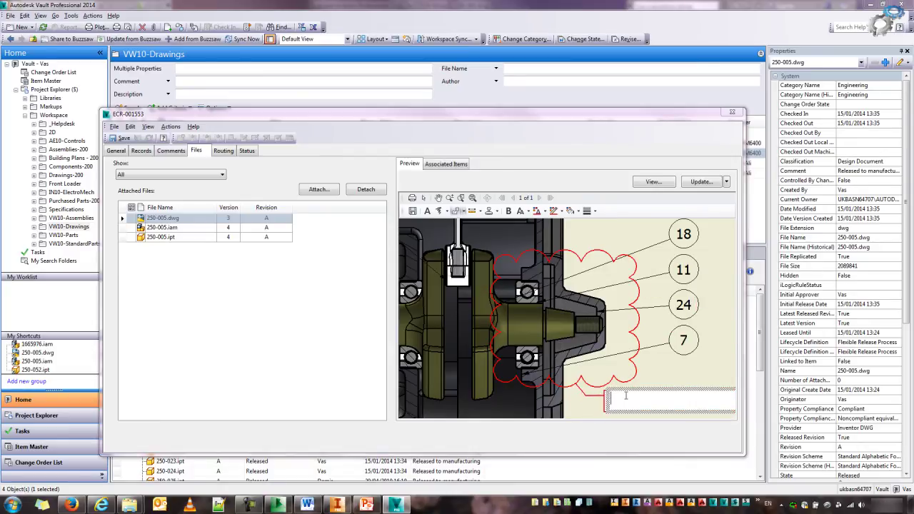
text(Extend by 5mm)
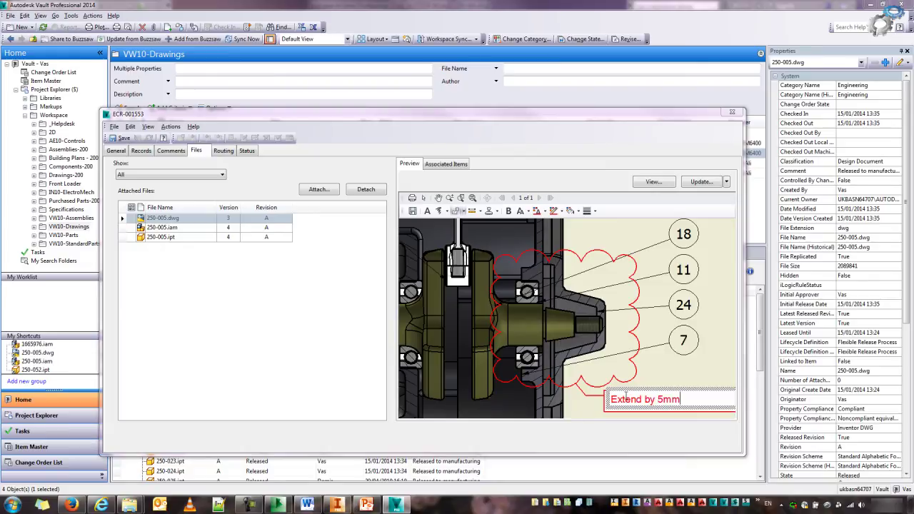
click(659, 365)
Place a Rejected stamp on the blank area of the sheet beside the clouded section A-A view.
scroll(543, 386, down, 3)
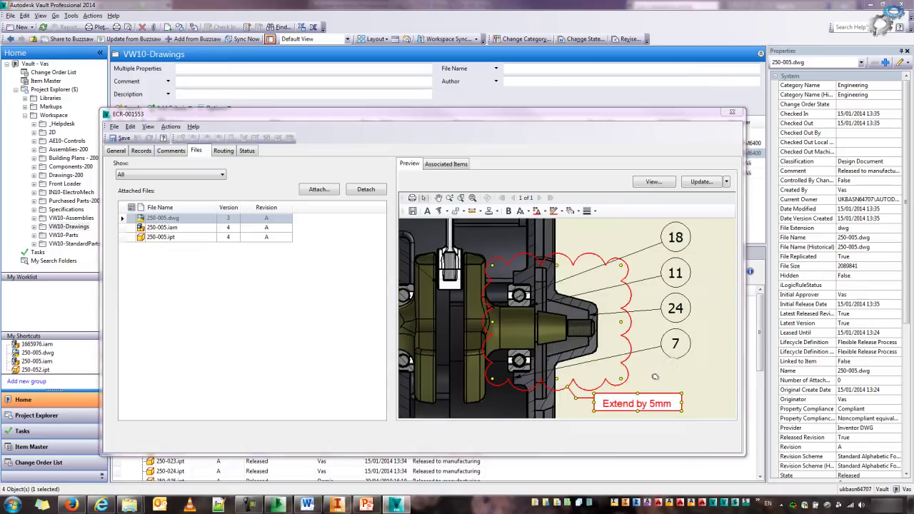
click(495, 211)
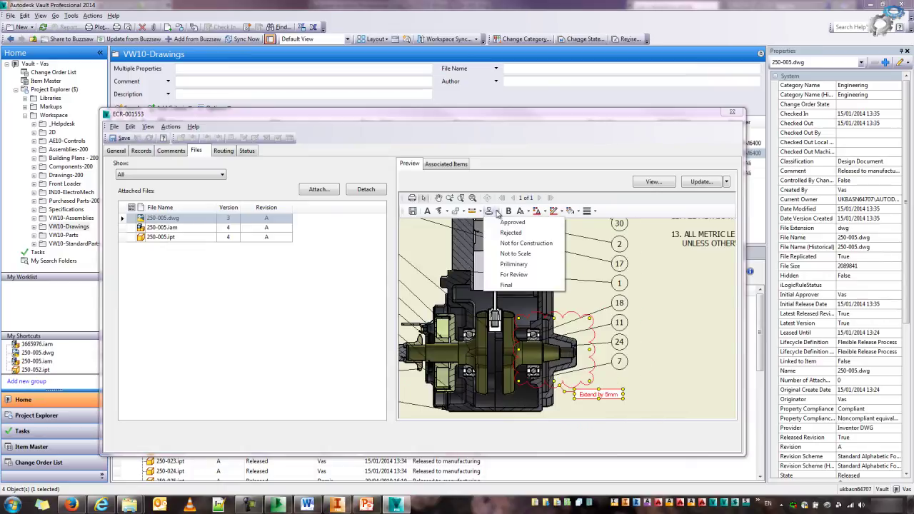
click(511, 233)
click(669, 352)
scroll(645, 373, down, 3)
scroll(645, 373, up, 3)
scroll(637, 339, down, 2)
scroll(616, 348, up, 3)
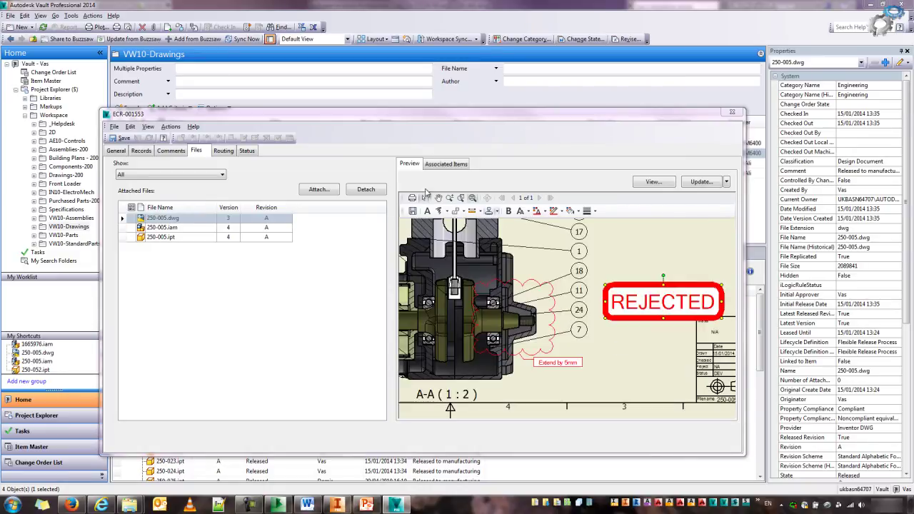
Save the markups as a DWF file in the vault's Markups folder with a comment titled "Markup".
click(413, 212)
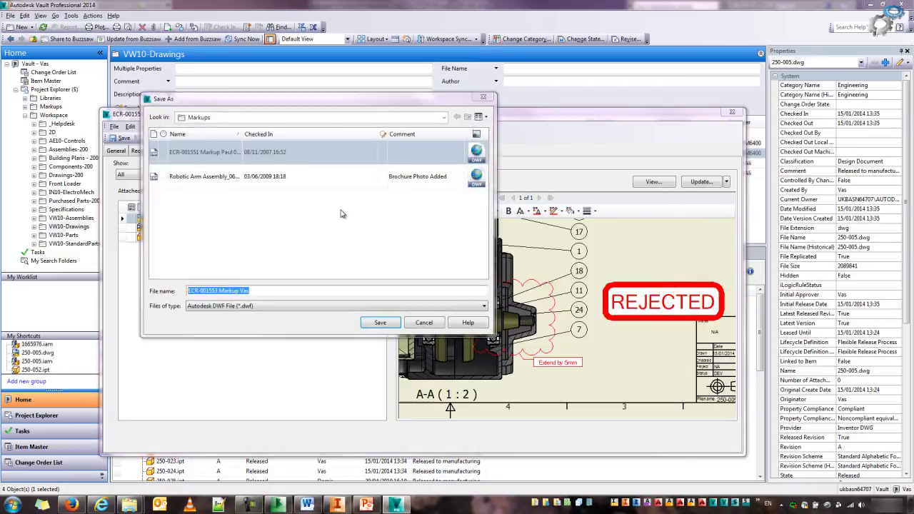
click(379, 323)
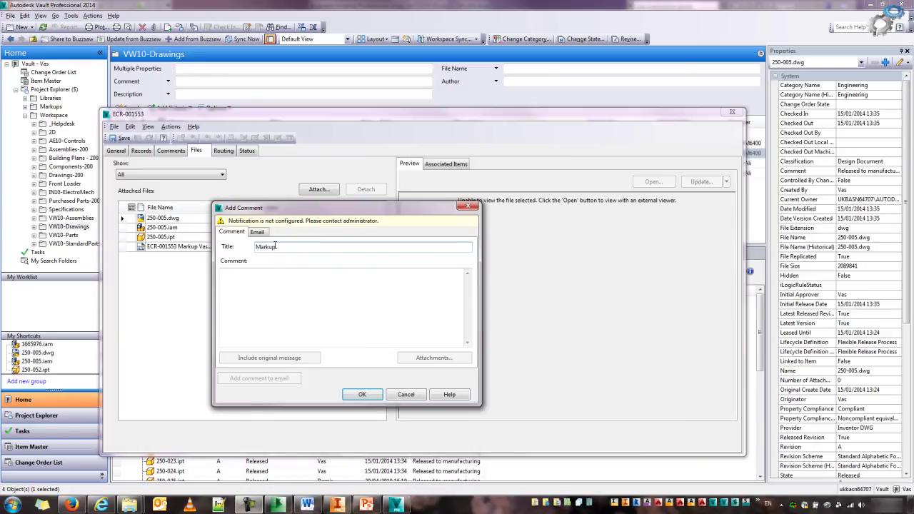
click(361, 395)
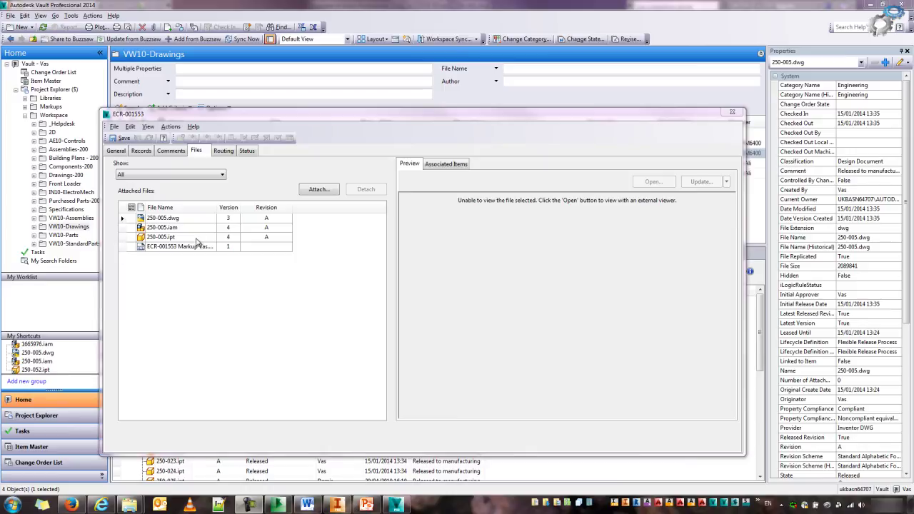
Check the change order's routing participants and workflow status, save the change order, and submit it to Open.
click(224, 152)
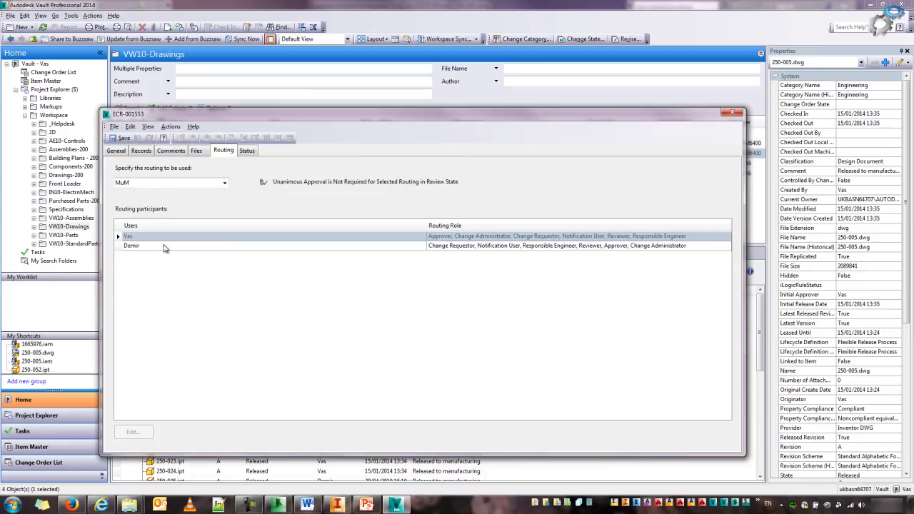
click(247, 151)
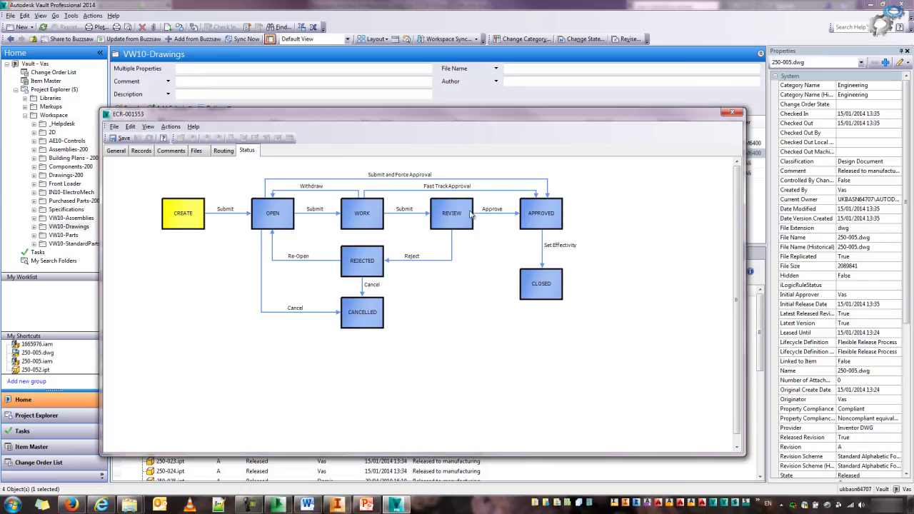
click(120, 138)
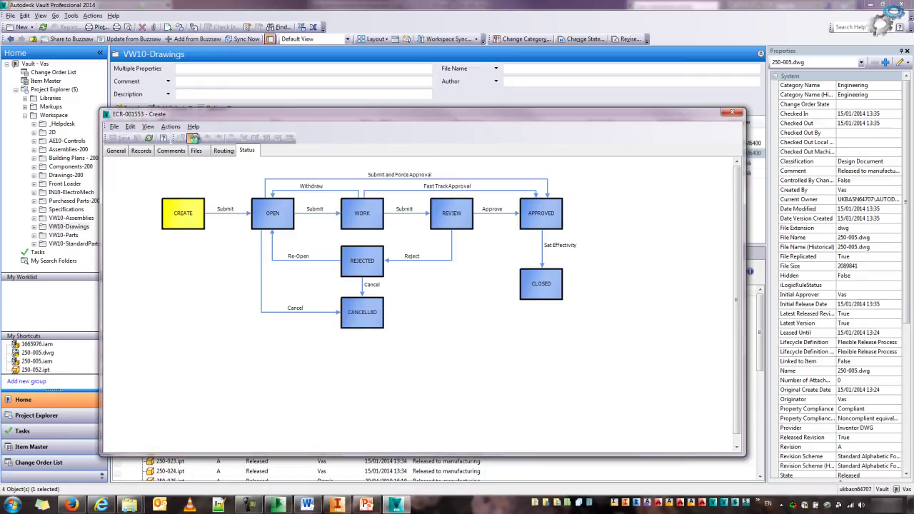
click(193, 137)
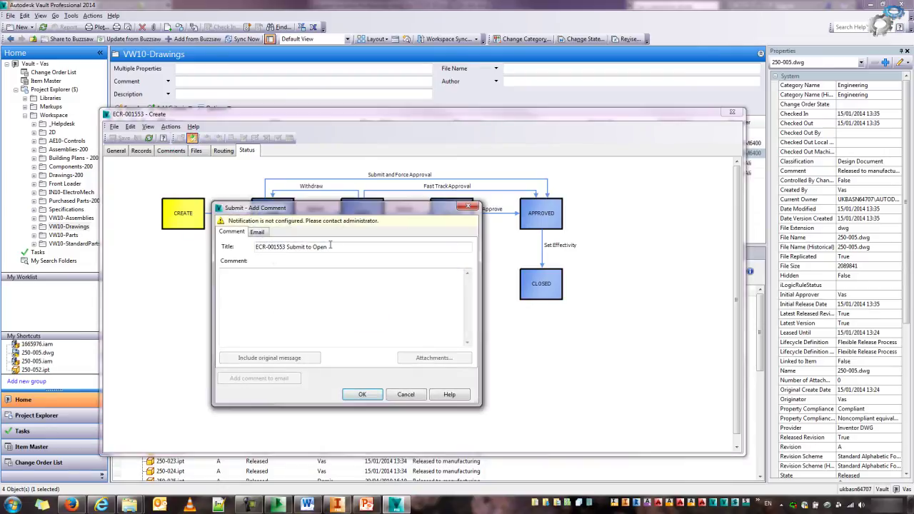
click(362, 395)
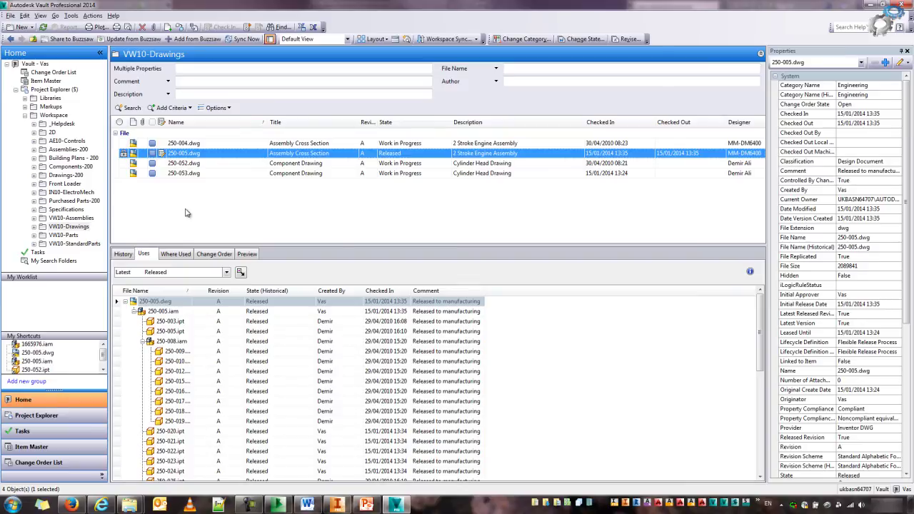
Refresh the vault view and open the "Crank Bonnet Needs Updating" change order from the worklist.
mouse_move(162, 157)
click(43, 27)
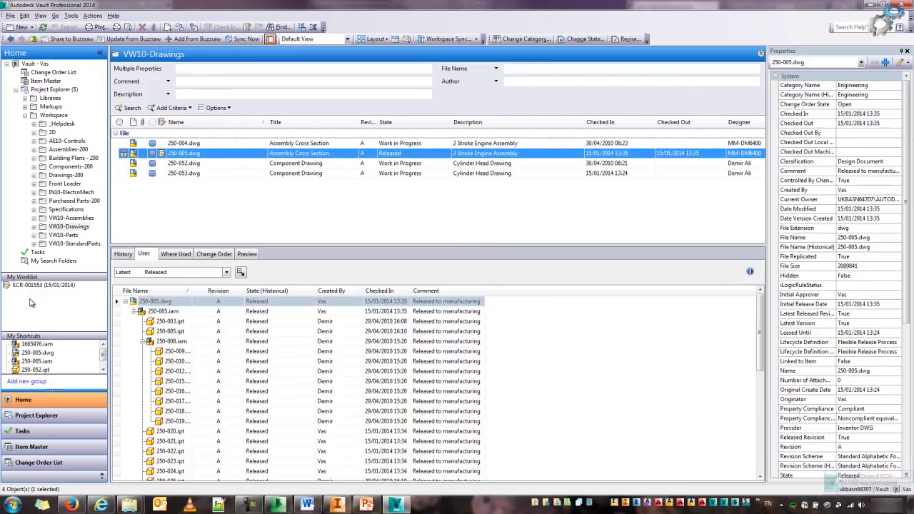
click(48, 285)
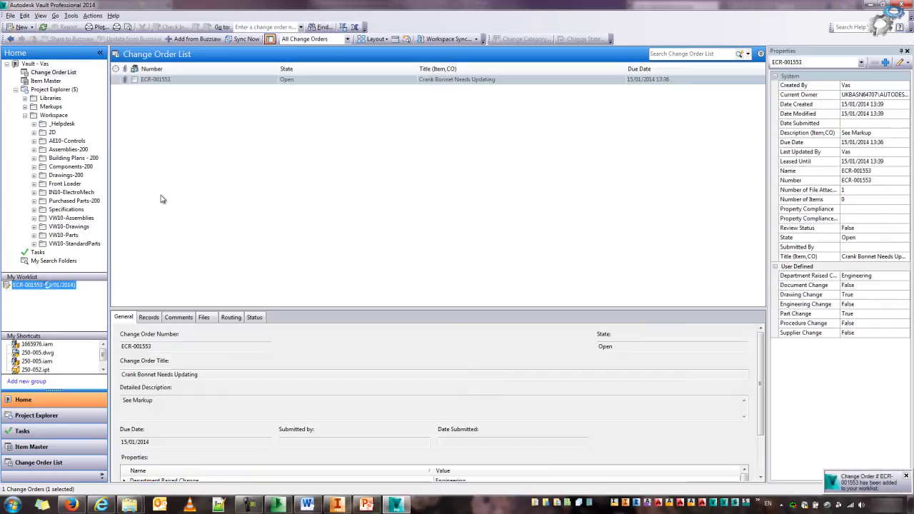
double_click(161, 80)
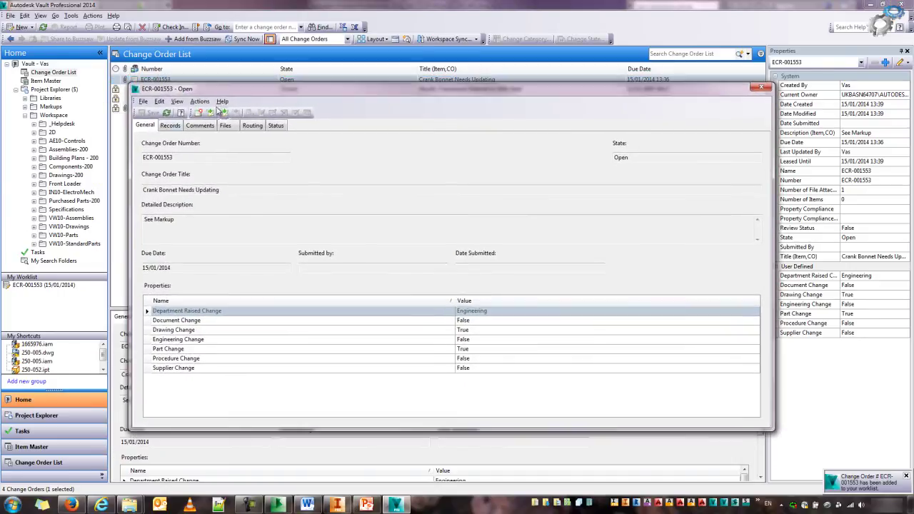
Change the state of the records 250-005.iam, 250-005.dwg and 250-005.ipt to Work in Progress with the comment "Change request".
click(170, 125)
click(209, 171)
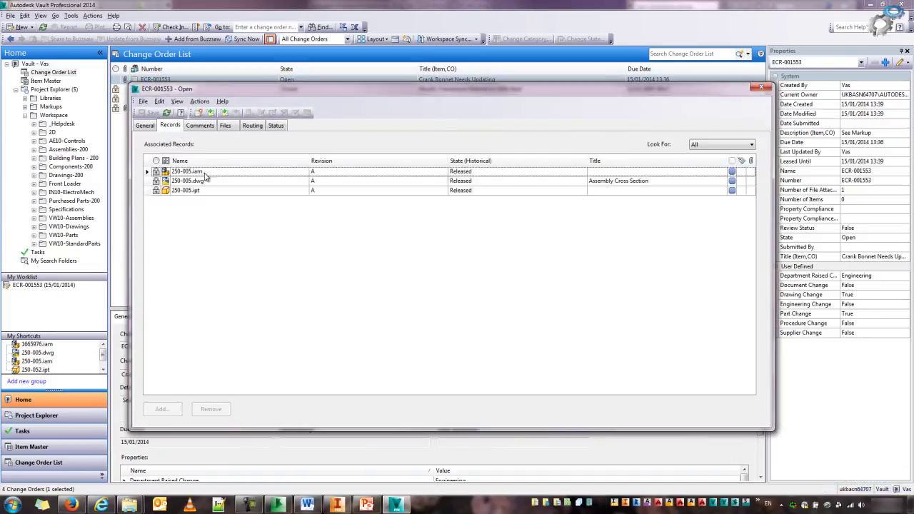
shift+click(205, 191)
right_click(203, 177)
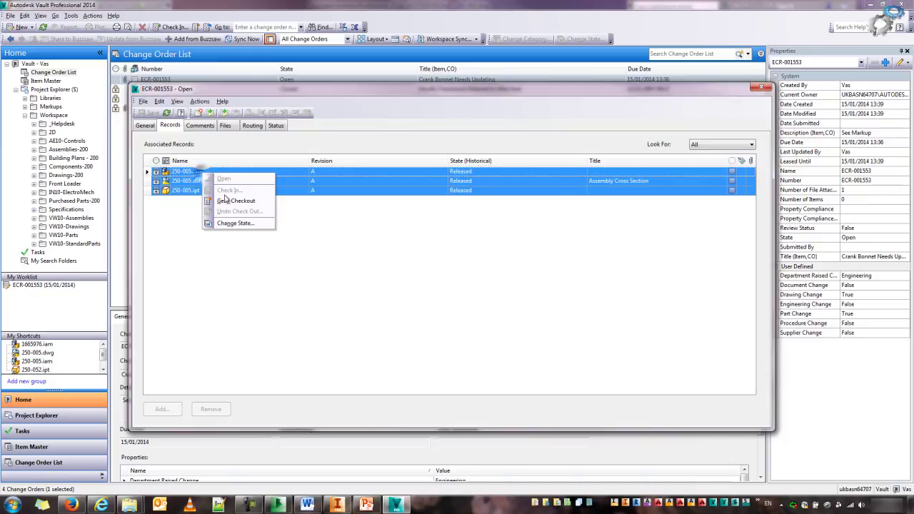
click(235, 220)
click(260, 72)
click(244, 97)
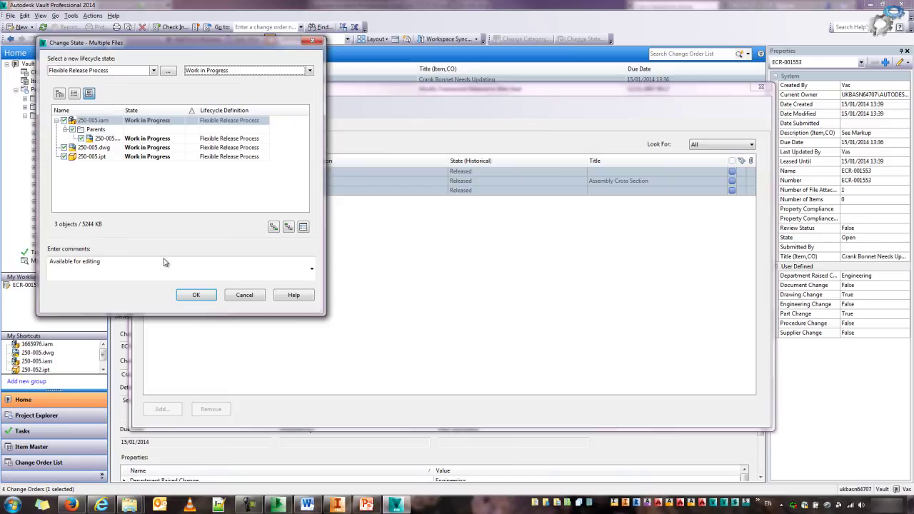
click(311, 269)
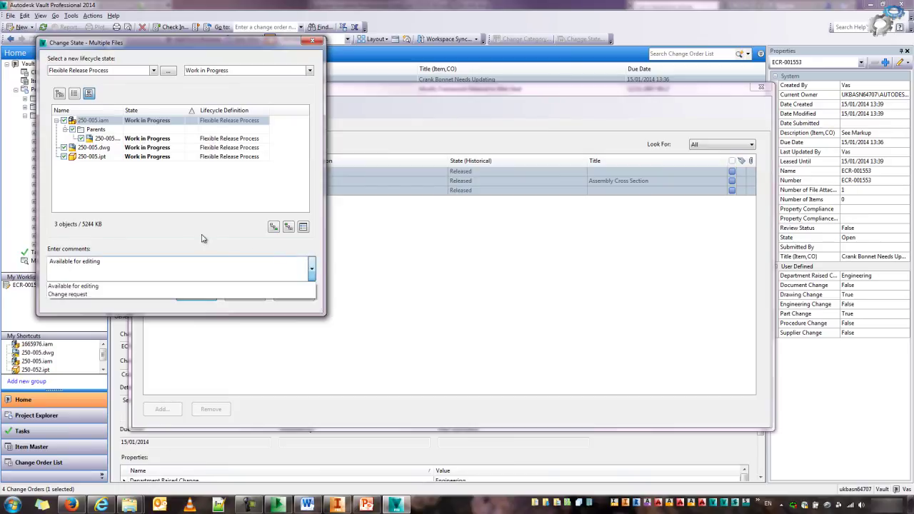
click(83, 295)
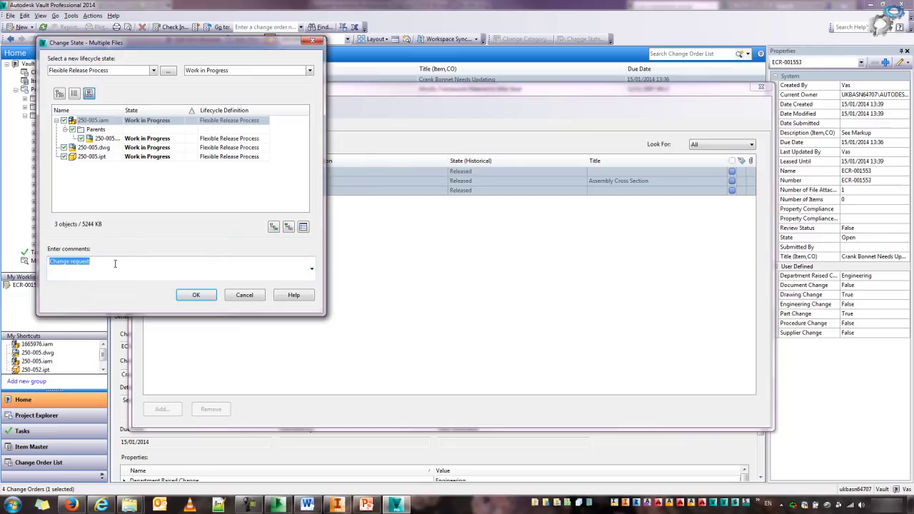
click(197, 294)
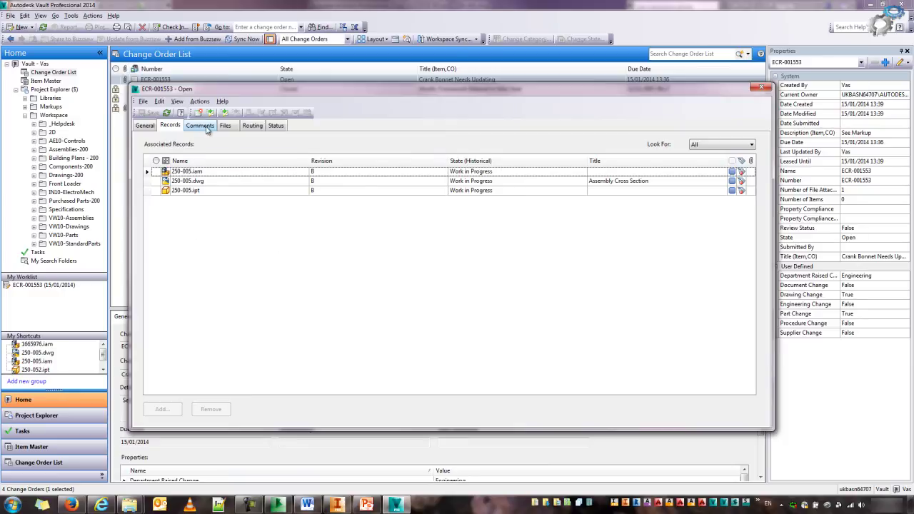
Check the change order's routing and status, submit it to Work, and close the change order.
click(252, 125)
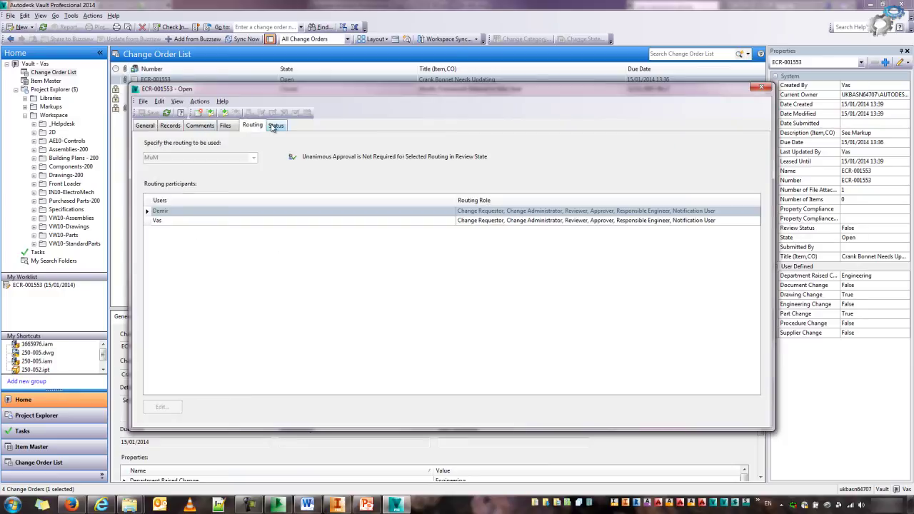
click(276, 125)
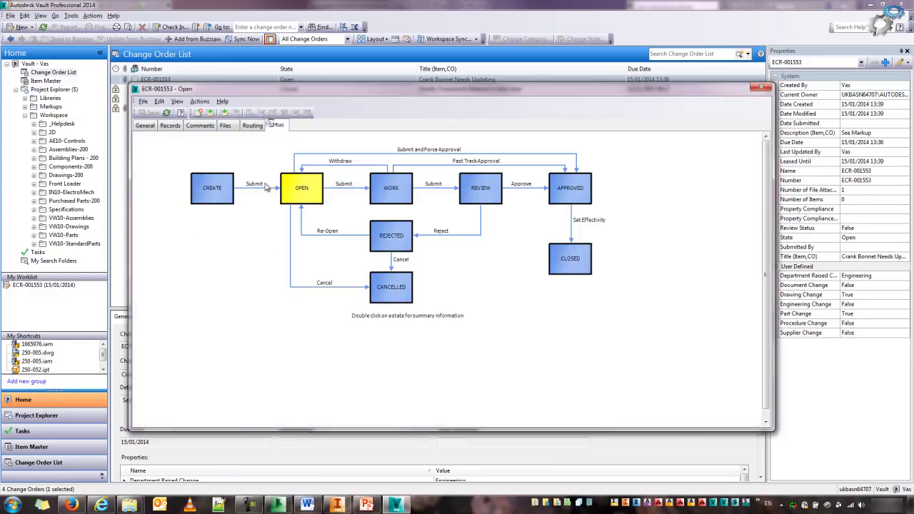
click(211, 114)
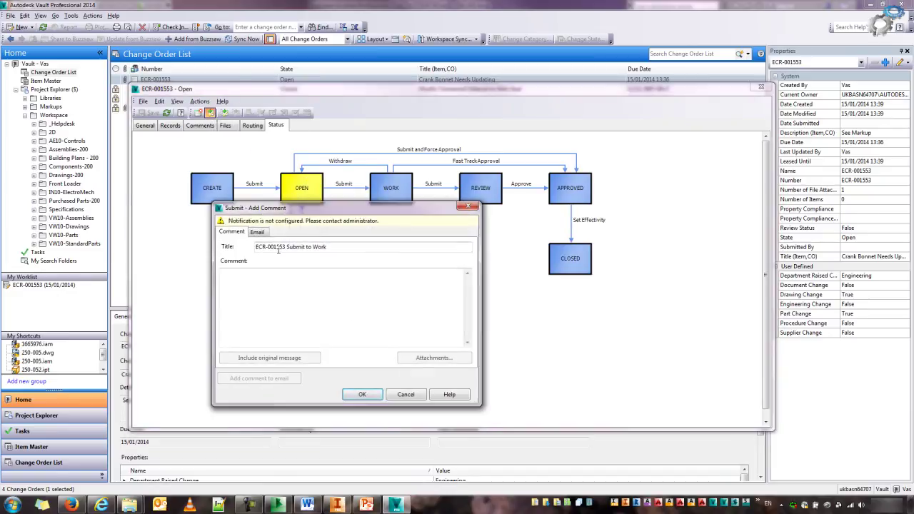
click(360, 395)
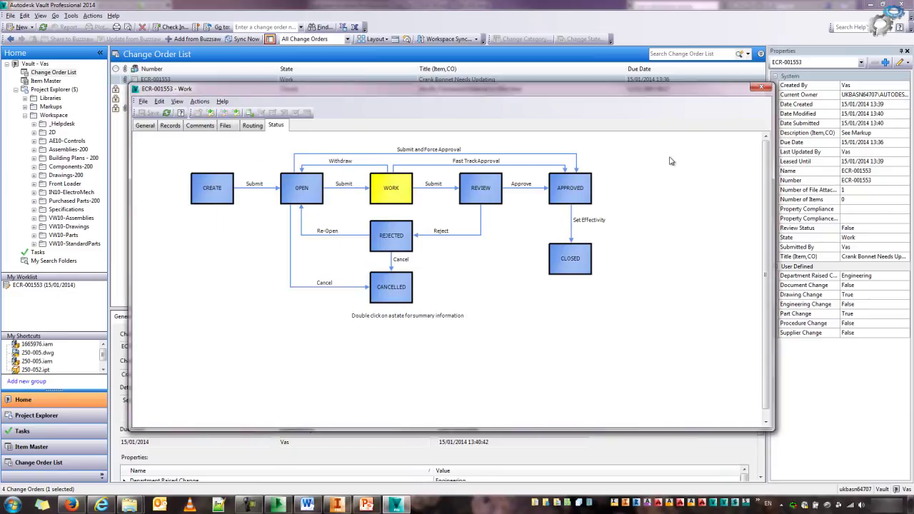
click(760, 88)
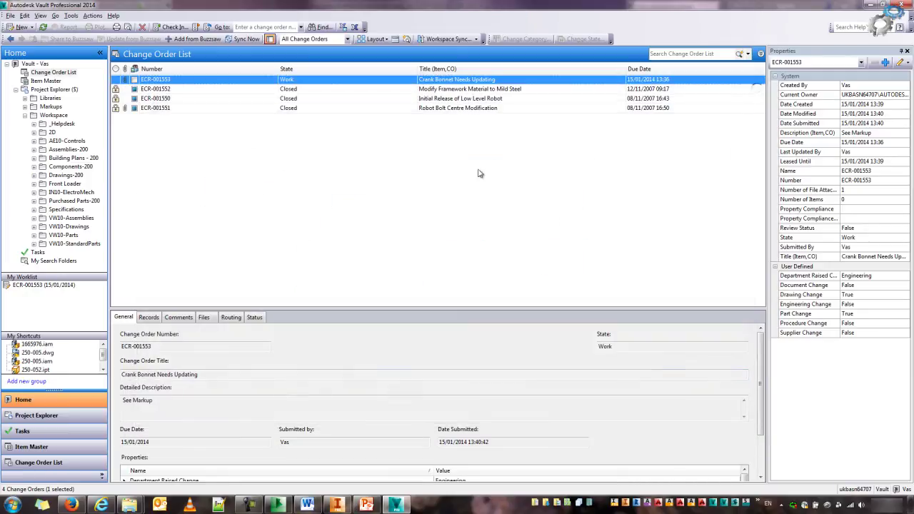
Switch to Inventor and close the outdated 250-005.dwg drawing and 250-005.iam assembly.
click(338, 504)
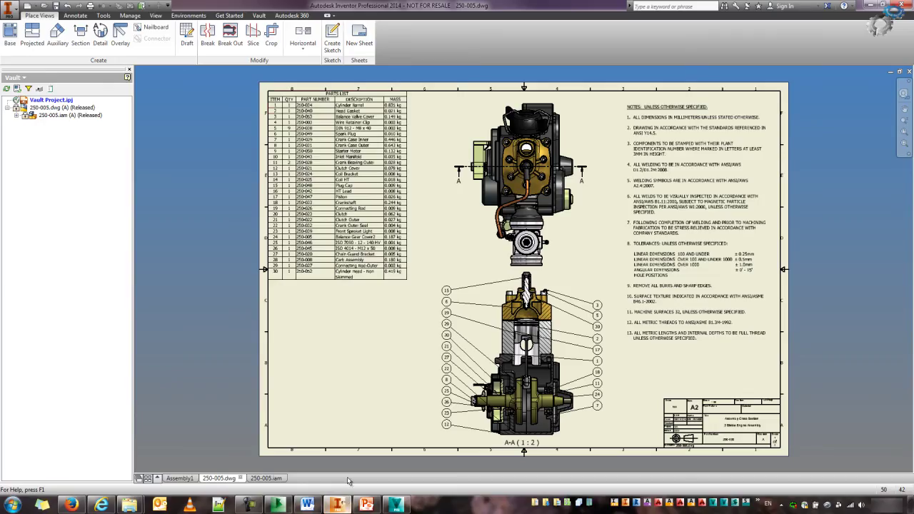
click(910, 73)
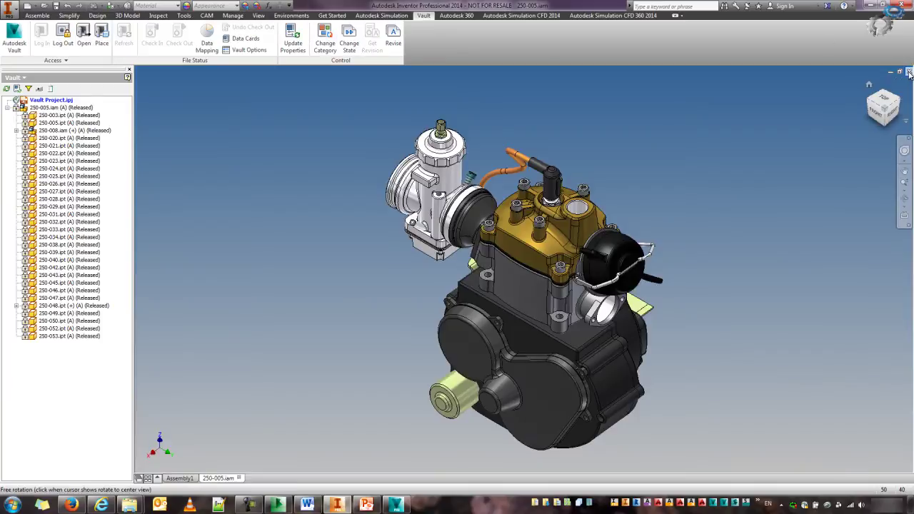
click(910, 73)
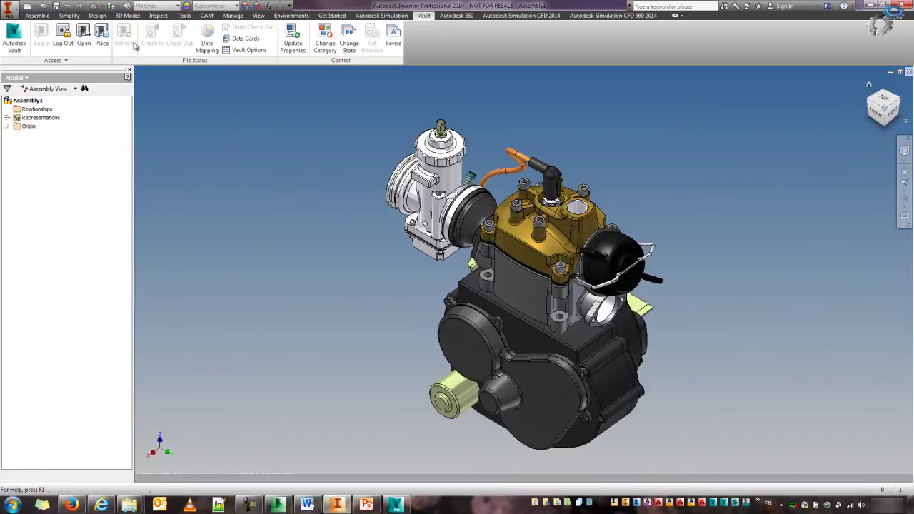
Open the latest 250-005.dwg from the vault, check it out, and inspect the revision in its title block.
click(85, 42)
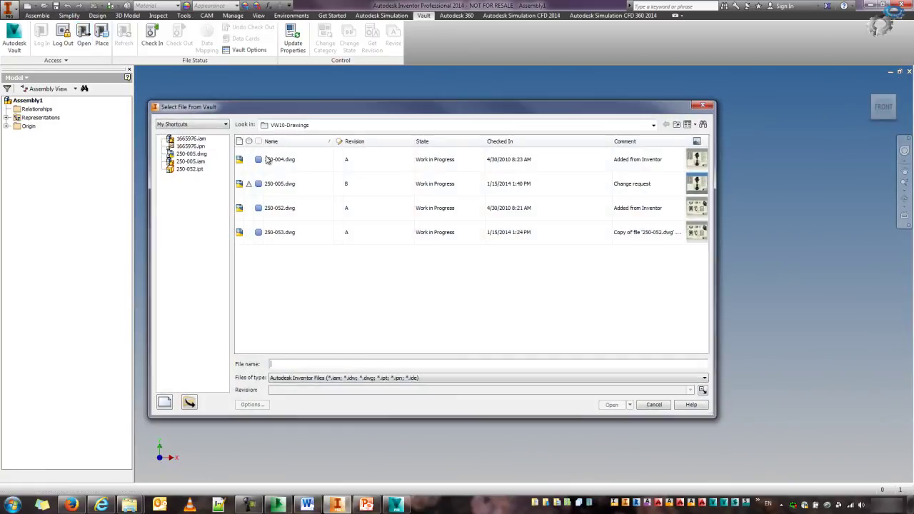
click(190, 161)
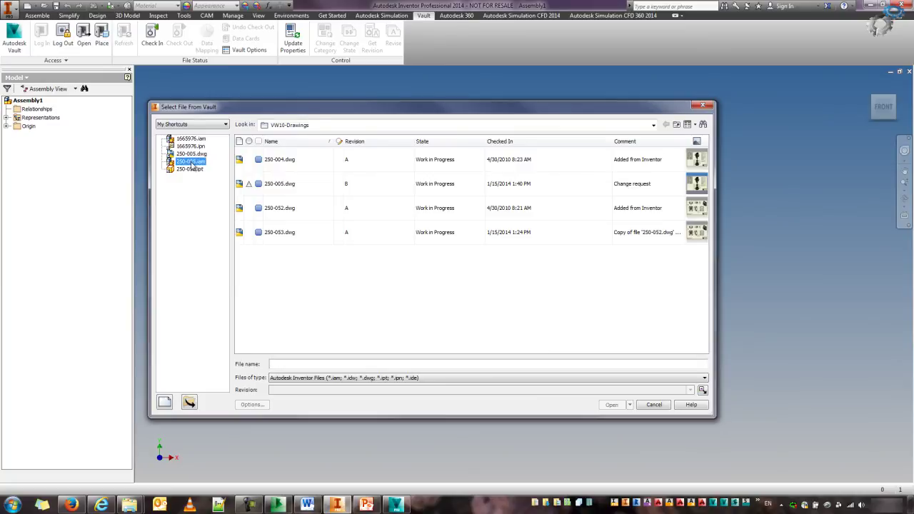
click(191, 155)
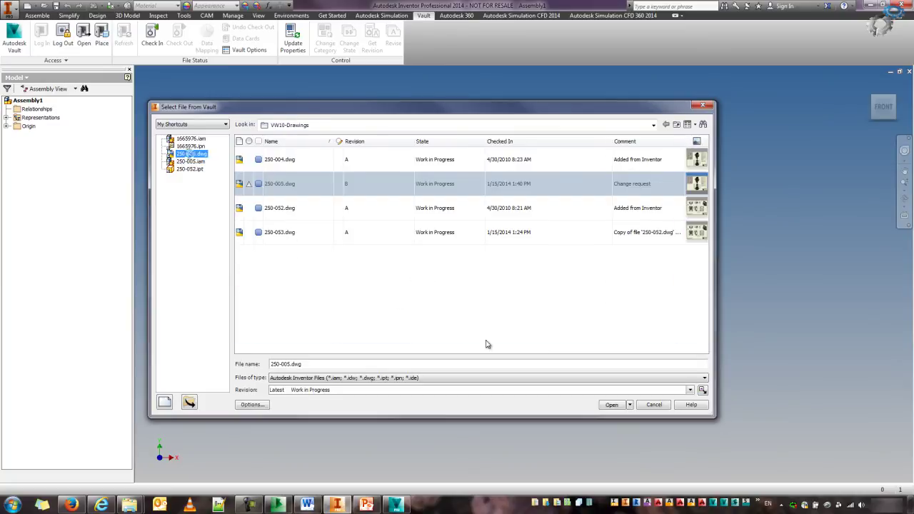
click(609, 405)
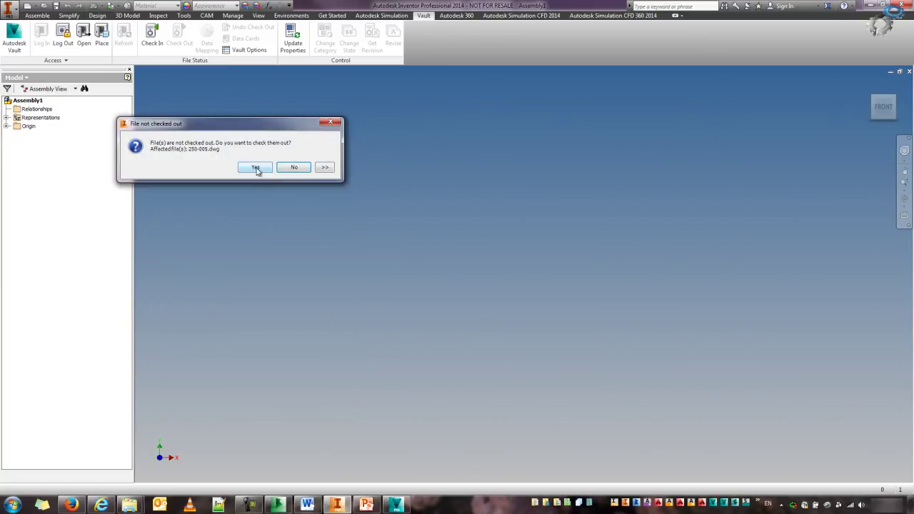
click(257, 168)
click(504, 349)
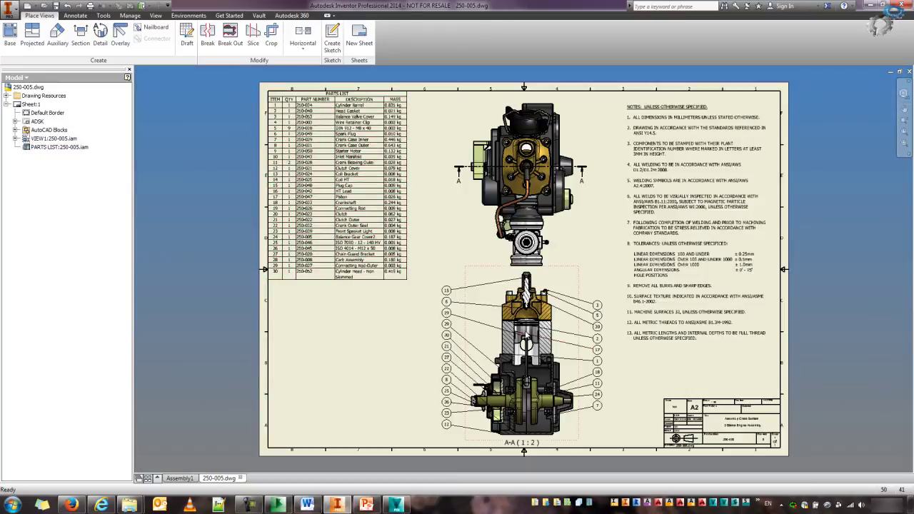
scroll(661, 390, down, 5)
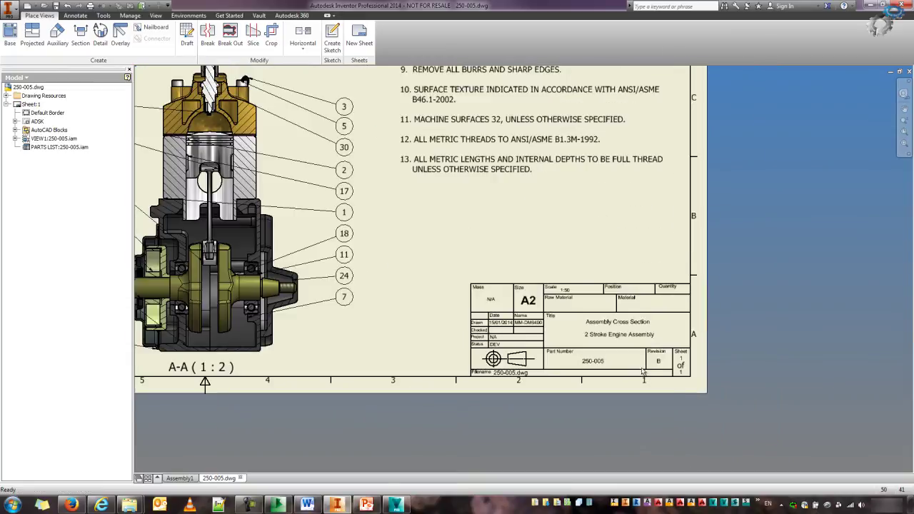
scroll(643, 372, down, 2)
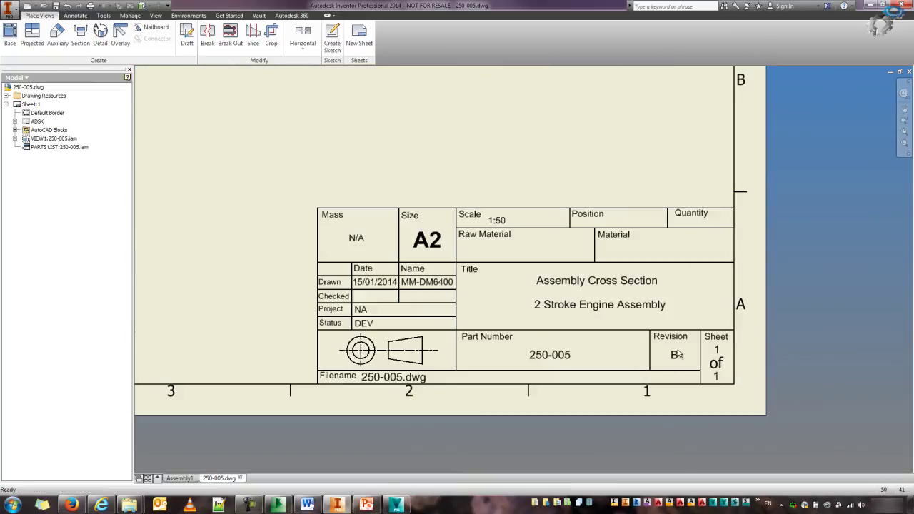
Open the 250-005.iam assembly from the drawing's section view and review the vault status of its files.
middle_drag(668, 357, 723, 364)
scroll(643, 301, up, 4)
scroll(564, 252, down, 4)
middle_drag(564, 252, 652, 304)
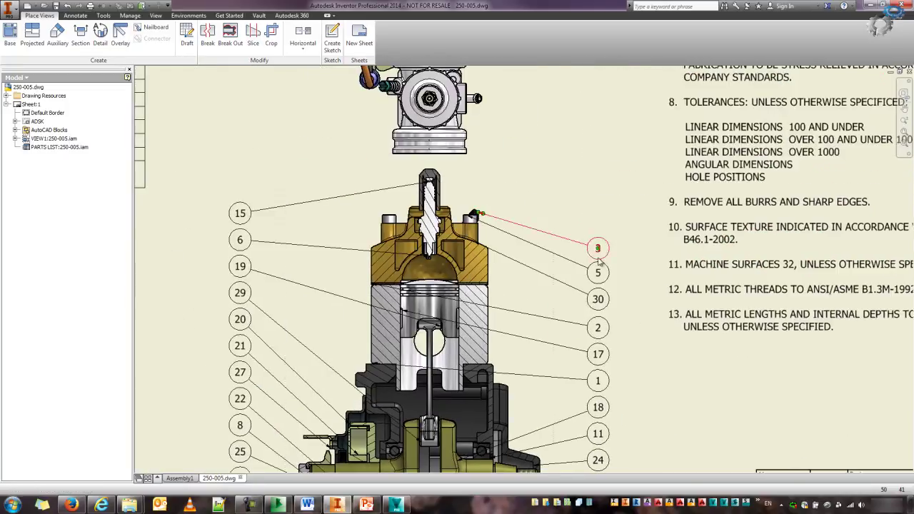
right_click(515, 187)
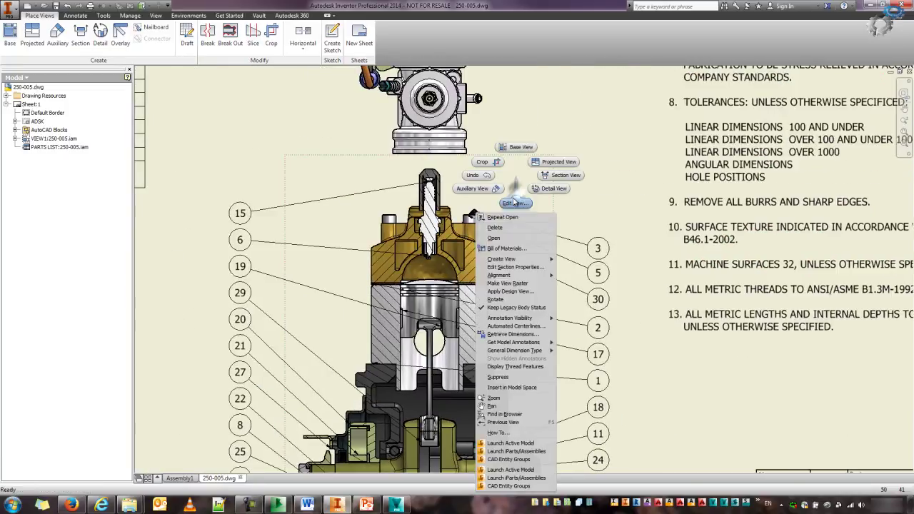
click(504, 237)
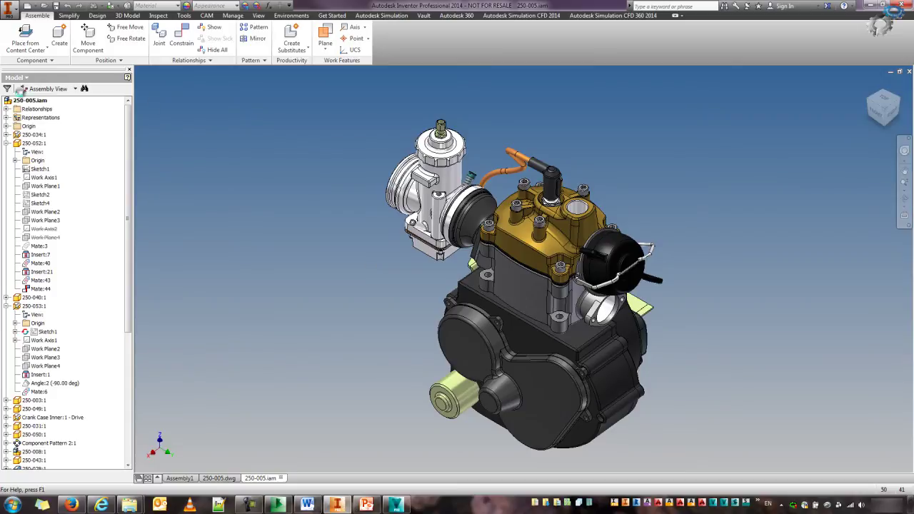
click(19, 77)
click(27, 119)
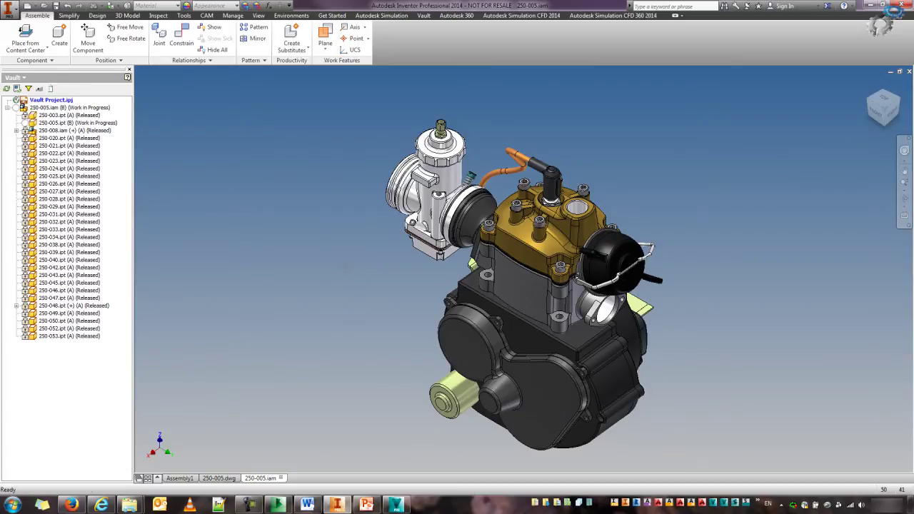
middle_drag(399, 341, 344, 284)
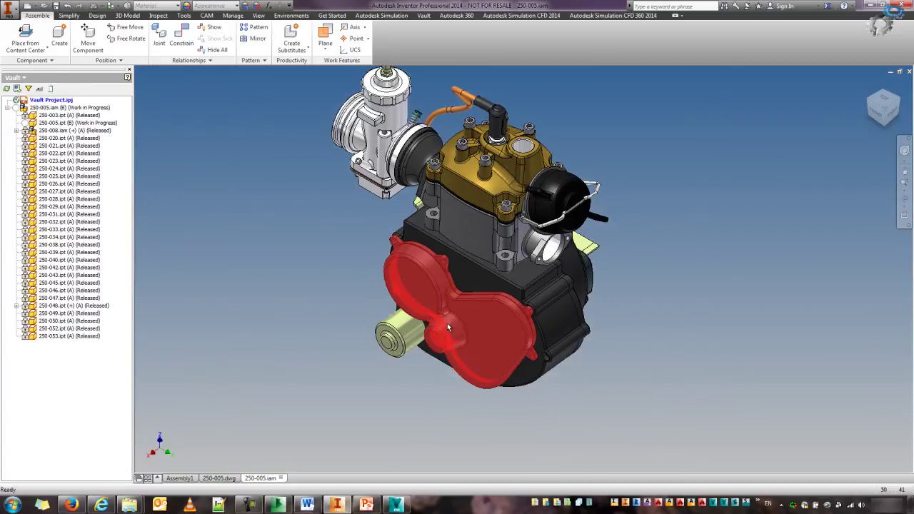
click(65, 124)
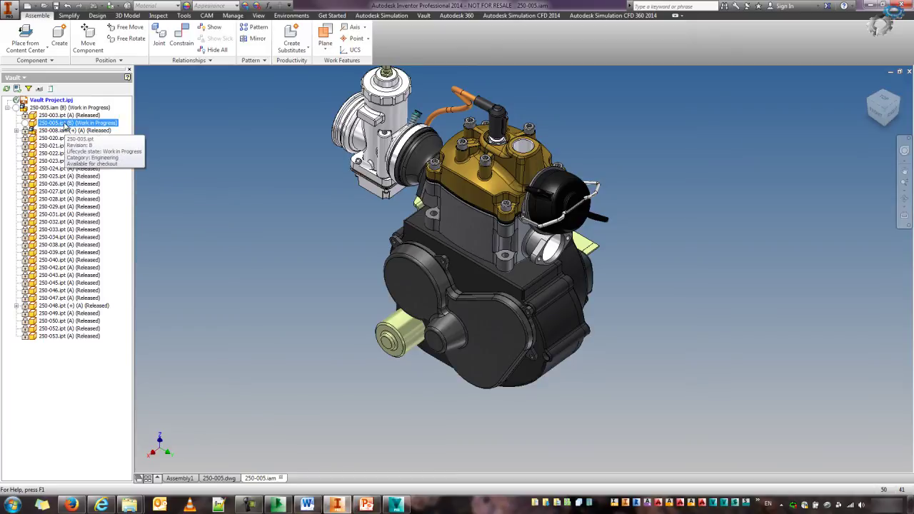
click(243, 243)
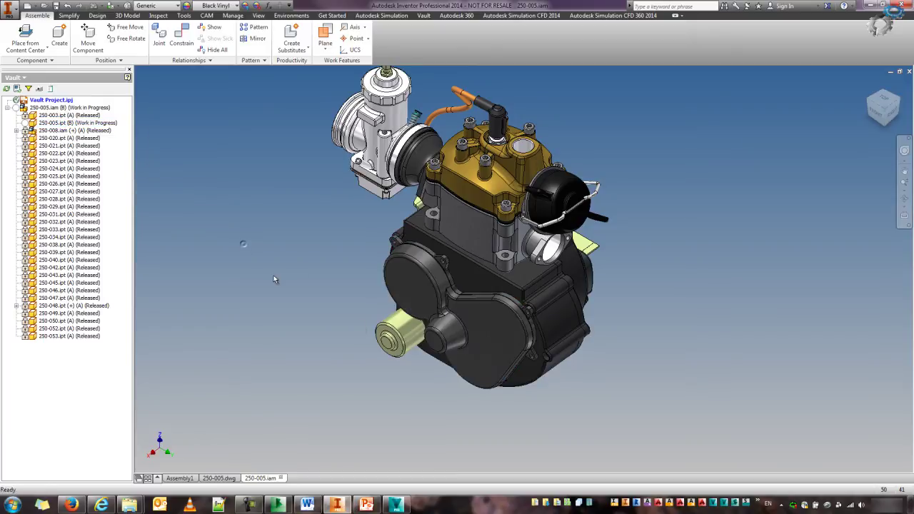
Edit the crank bonnet in place, move the conical boss's end face 5.0 along Z, and check out 250-005.ipt.
double_click(434, 319)
scroll(440, 371, down, 3)
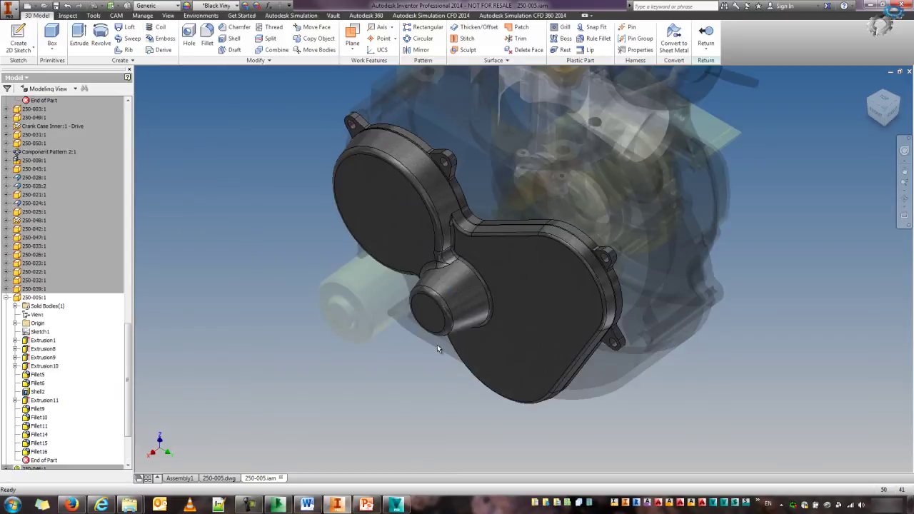
scroll(432, 318, down, 3)
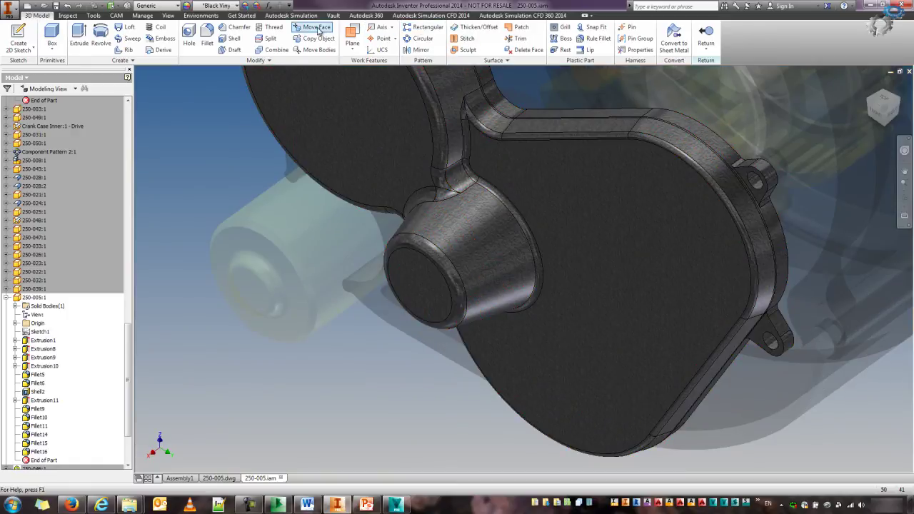
click(317, 26)
click(421, 286)
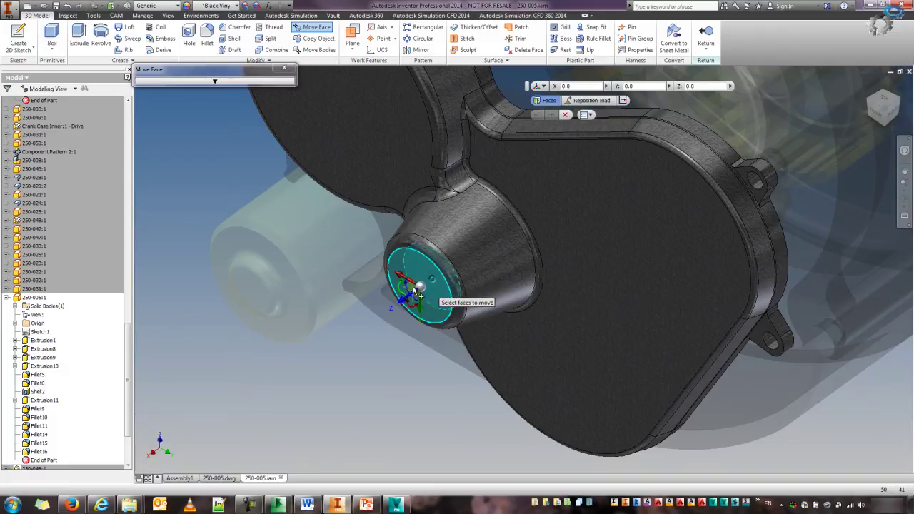
click(696, 86)
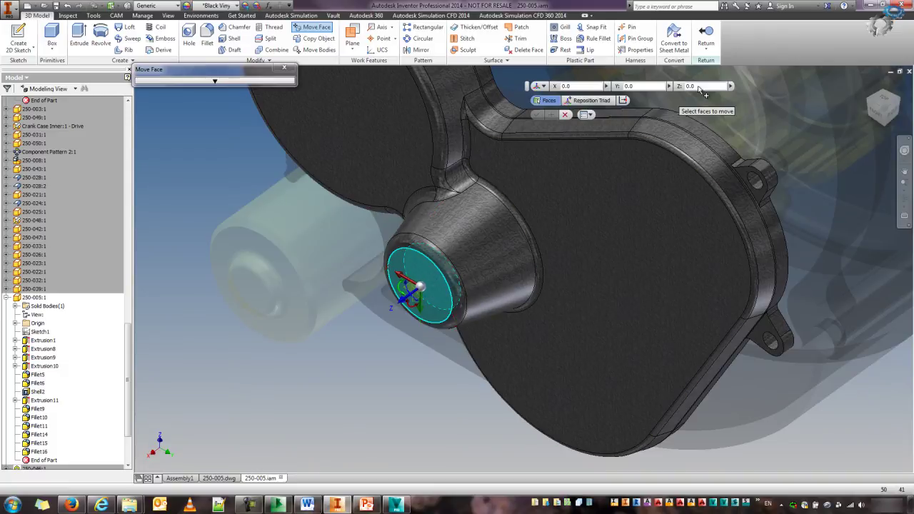
text(5.0)
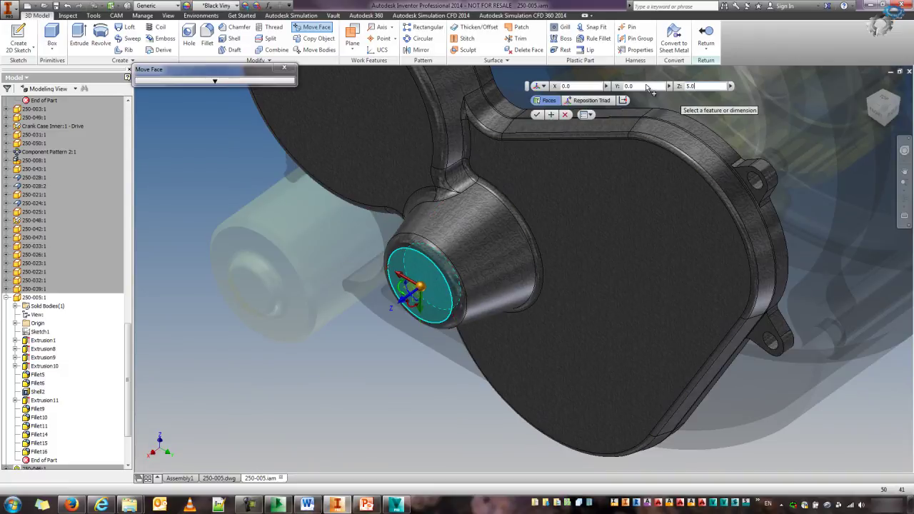
click(538, 114)
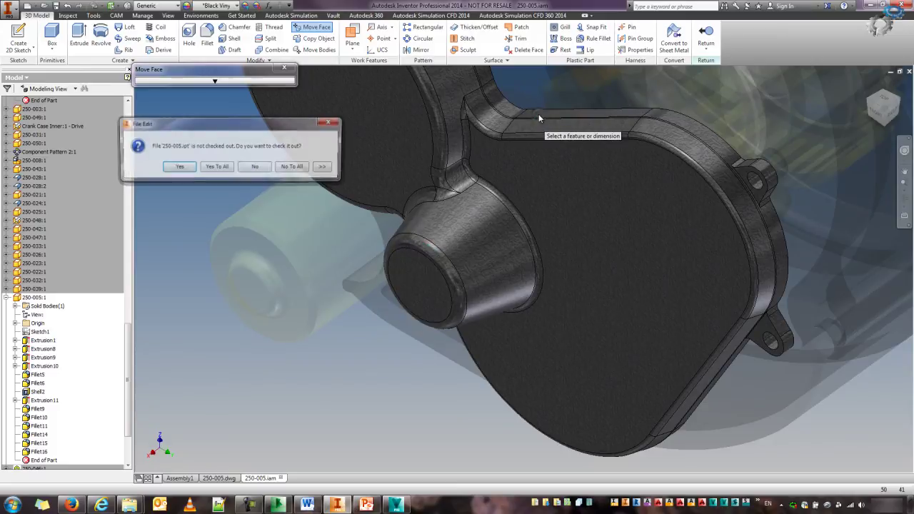
click(179, 168)
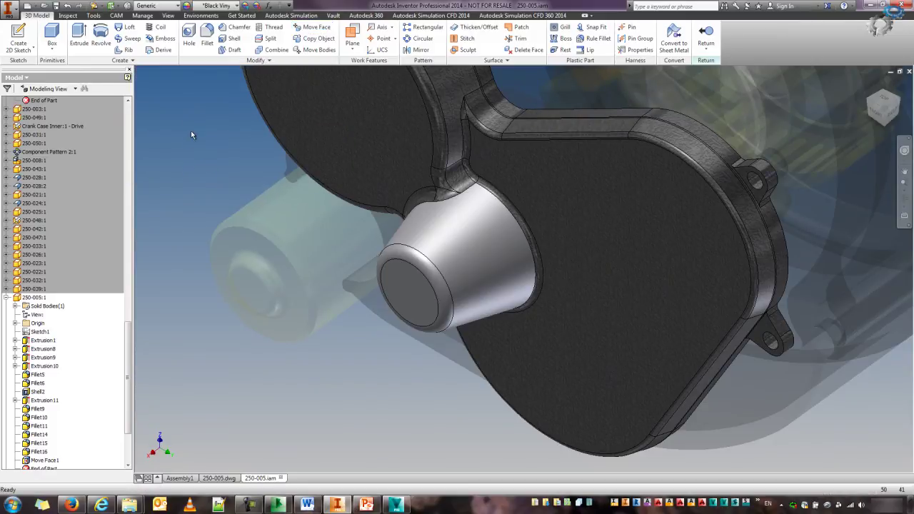
Apply the Black Vinyl appearance to the conical boss's side, rounded edge and end faces.
right_click(200, 180)
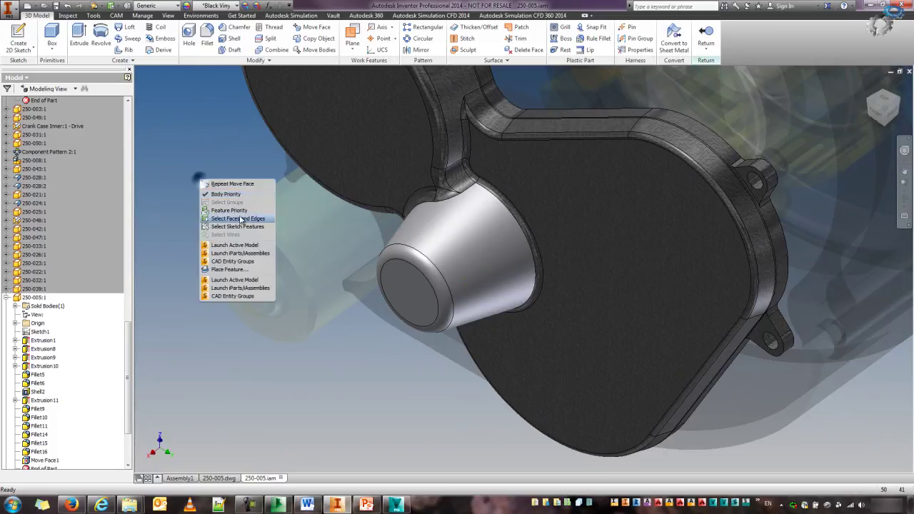
click(238, 219)
click(429, 236)
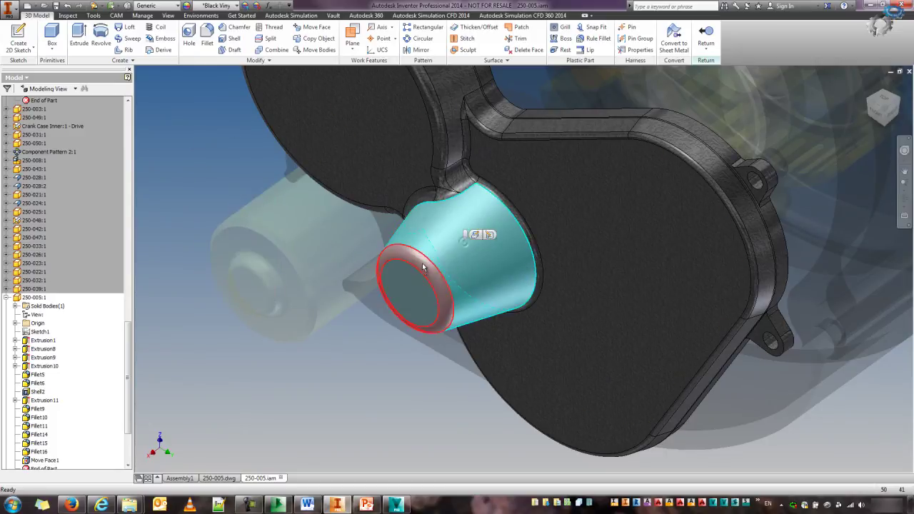
ctrl+click(408, 276)
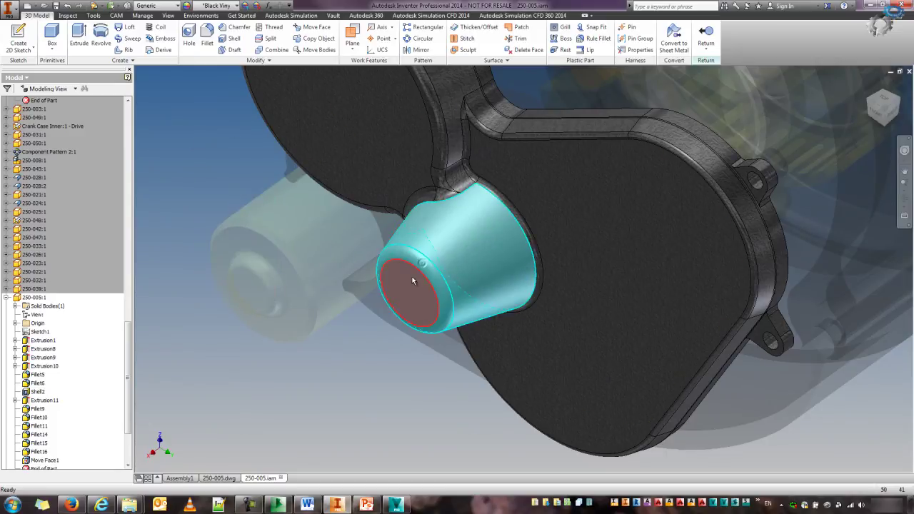
click(237, 8)
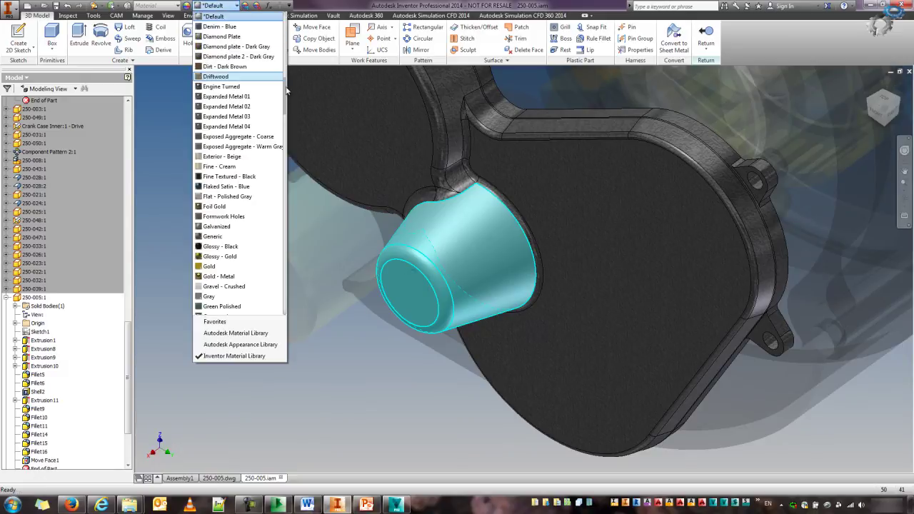
drag(287, 92, 286, 32)
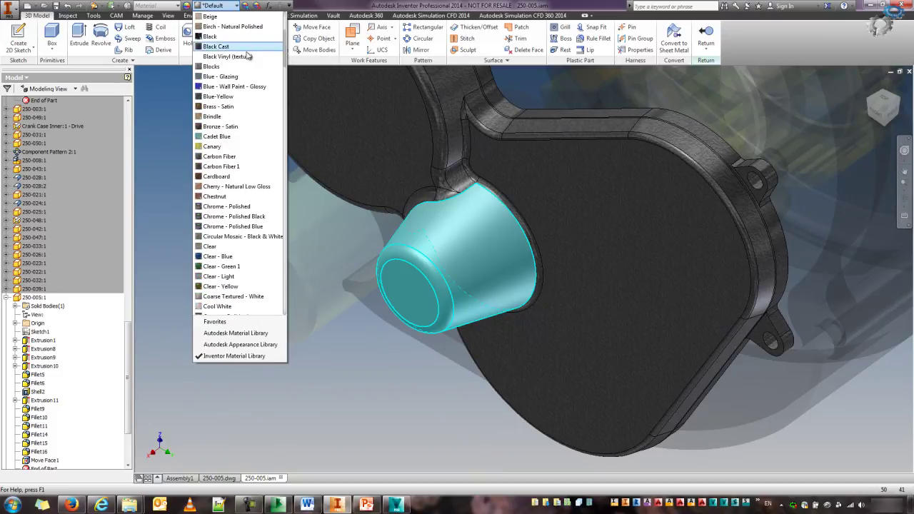
click(240, 57)
key(F6)
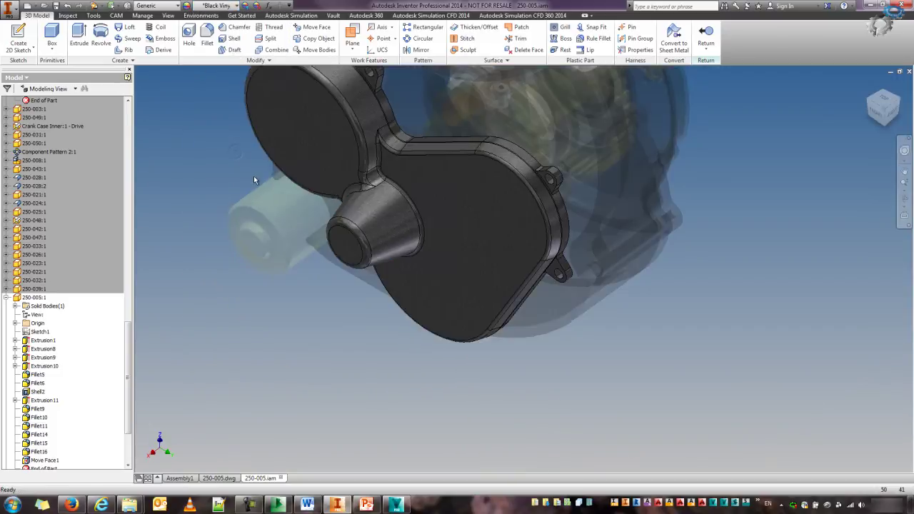
Finish editing the part and inspect the modified crank bonnet in the full engine assembly.
click(705, 36)
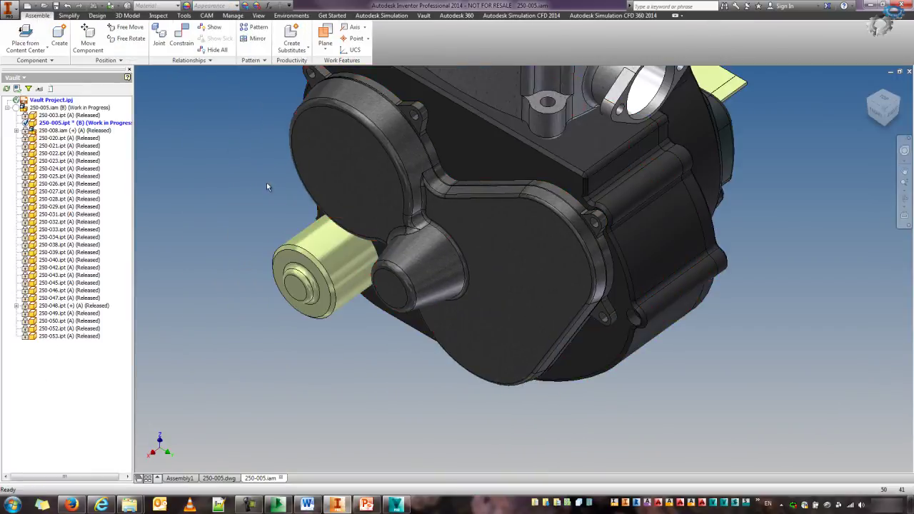
key(F6)
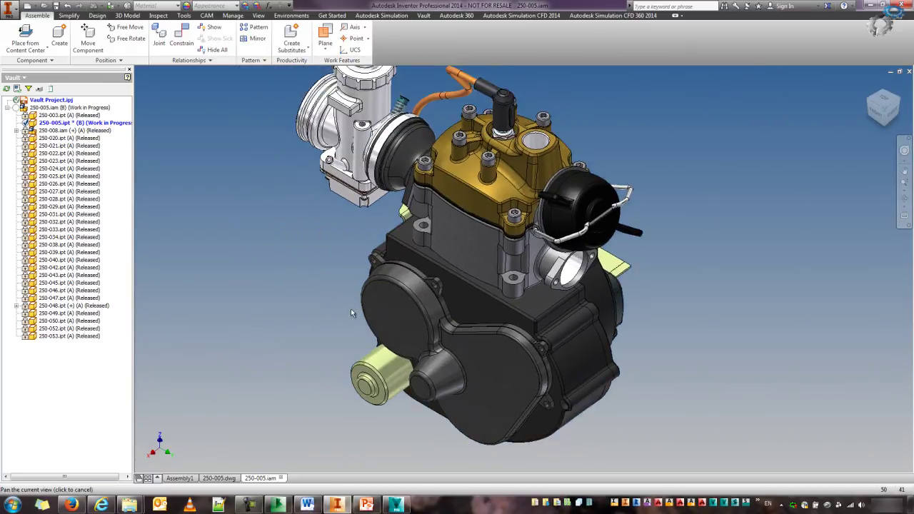
scroll(324, 270, down, 2)
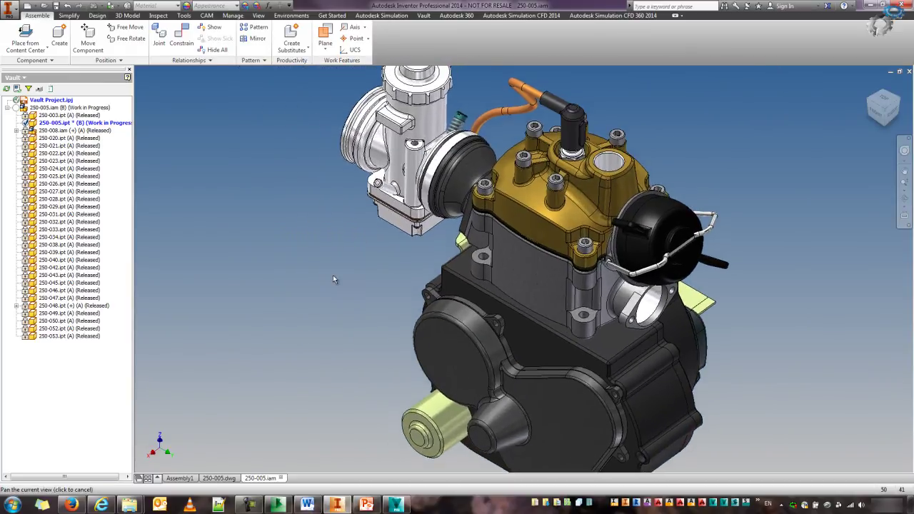
key(F6)
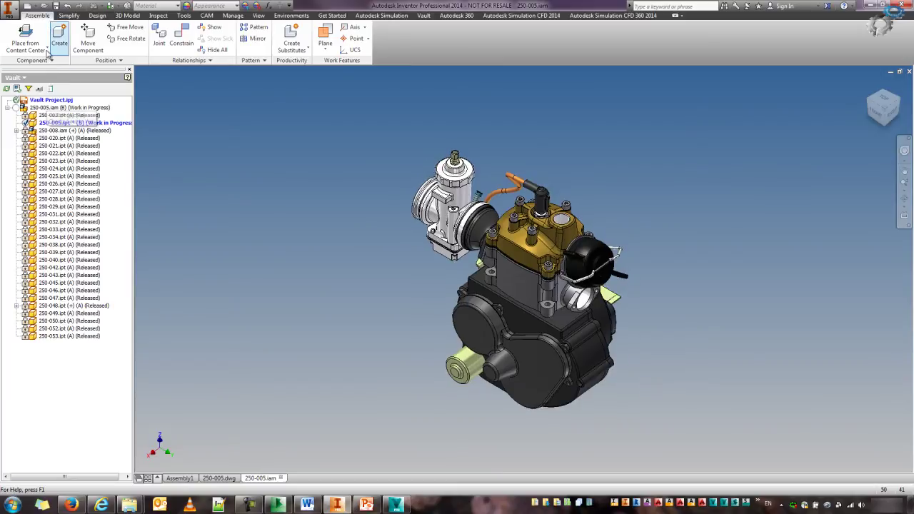
click(56, 7)
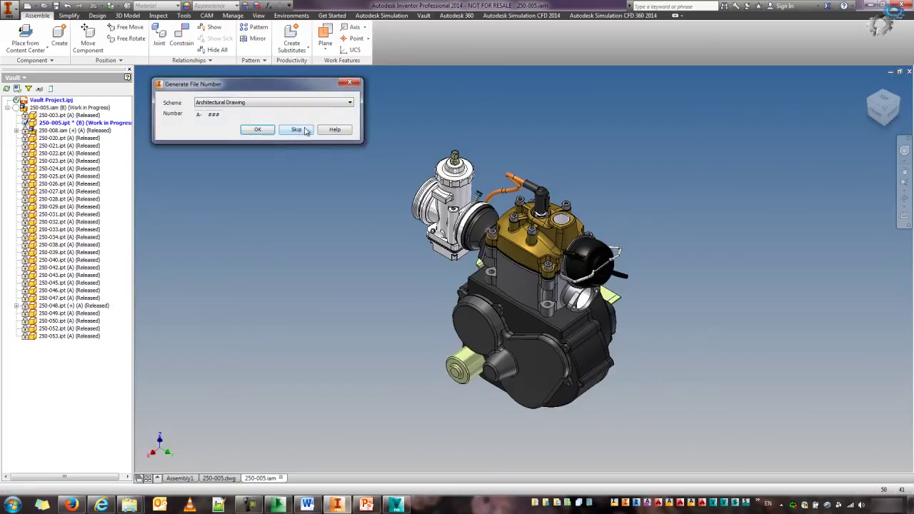
click(295, 129)
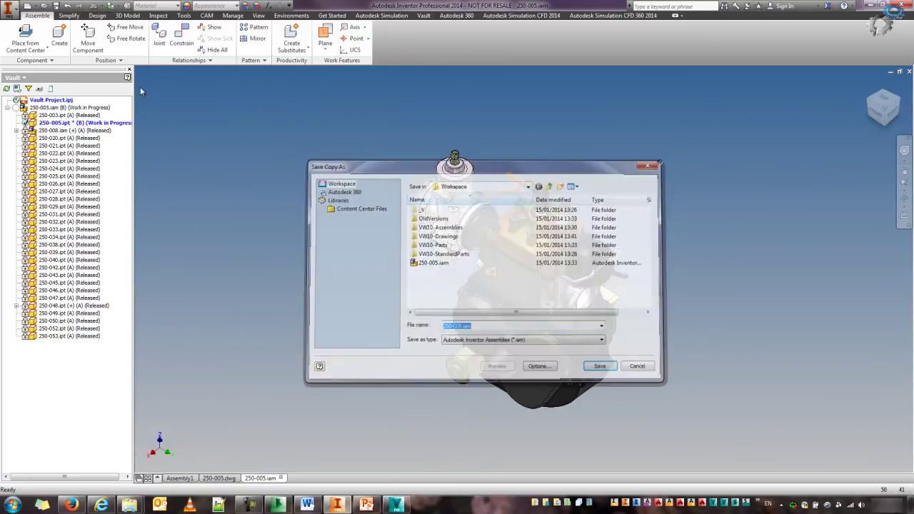
key(Escape)
right_click(46, 109)
click(76, 135)
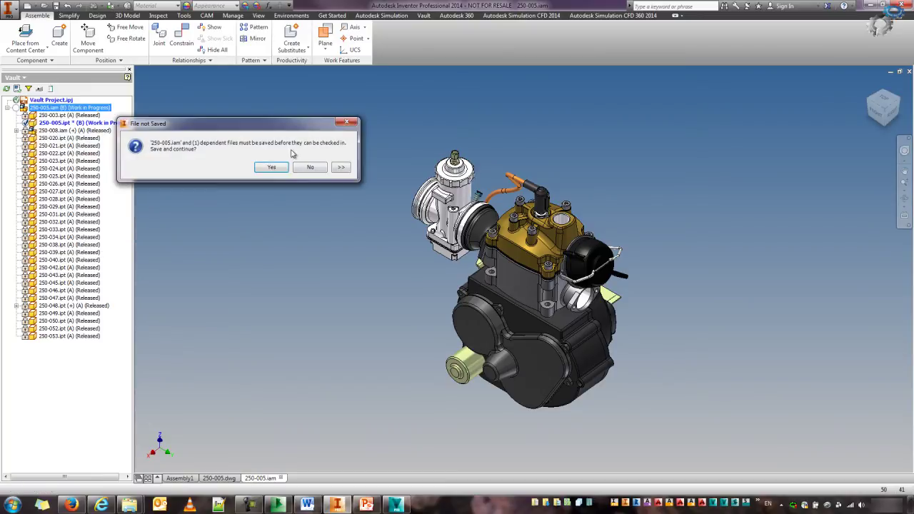
click(310, 167)
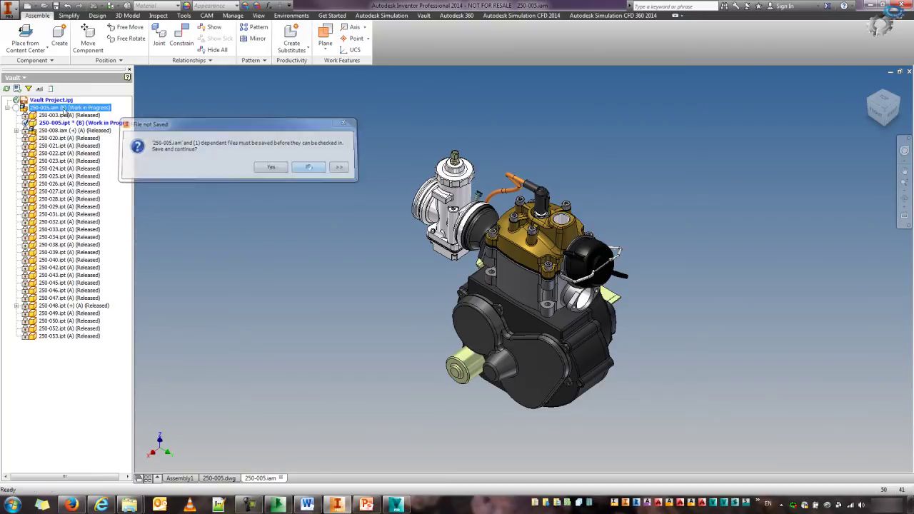
Check out 250-005.iam and save it with its modified part, accepting migration of 250-005.ipt to the current release.
right_click(61, 109)
click(80, 150)
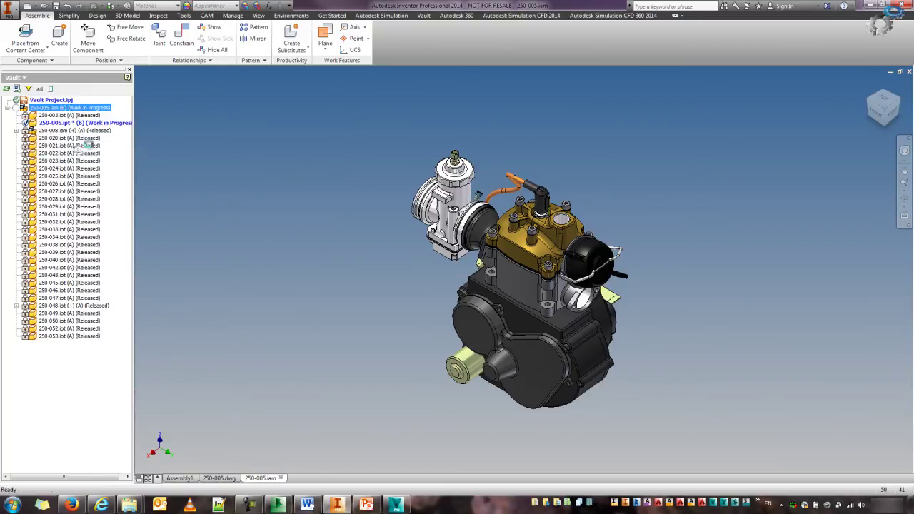
right_click(84, 109)
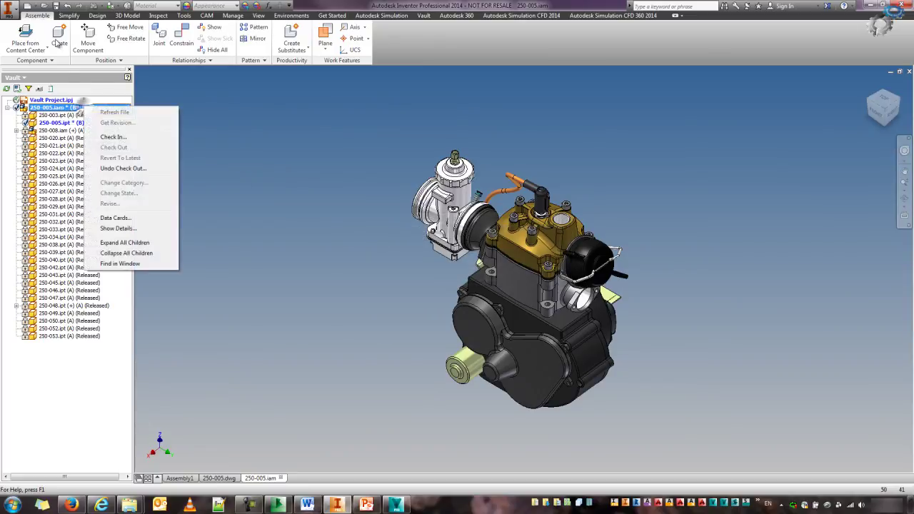
click(90, 112)
click(518, 213)
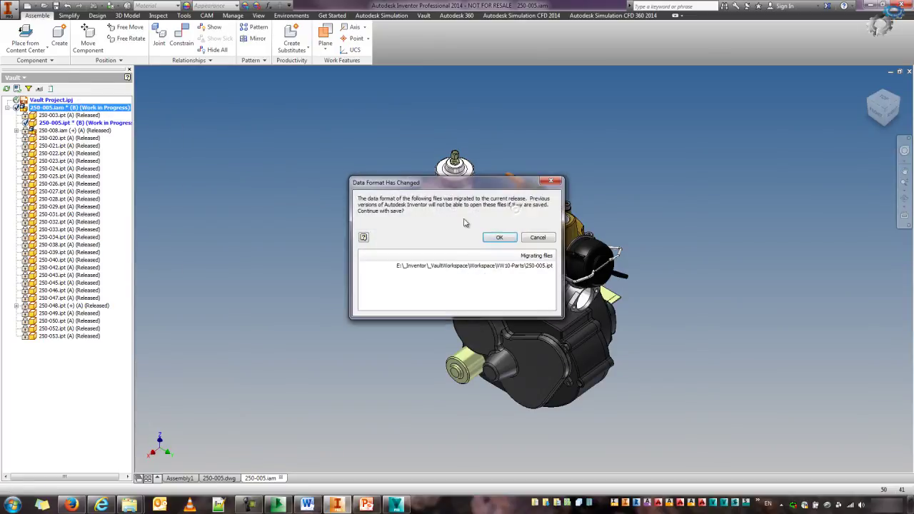
click(506, 238)
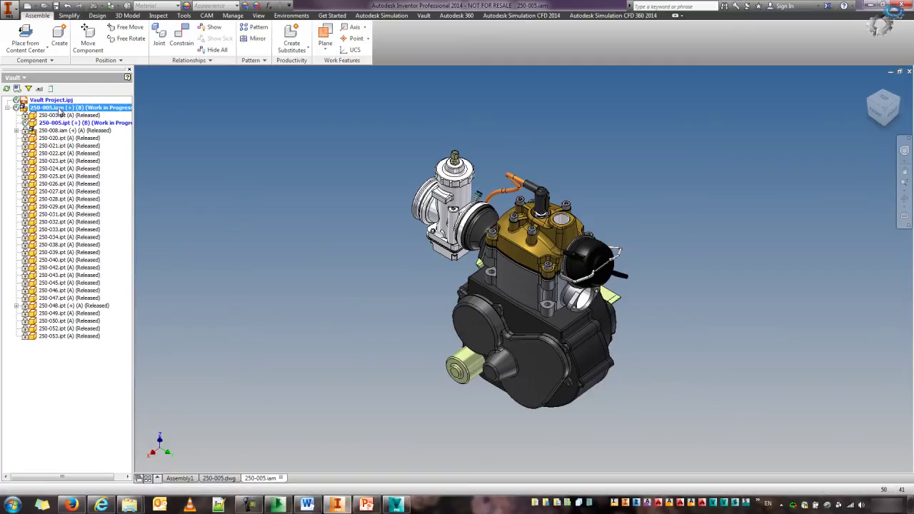
Check in 250-005.iam and 250-005.ipt with the comment "Change Order Complete" and return to the 250-005.dwg drawing.
right_click(58, 108)
click(85, 138)
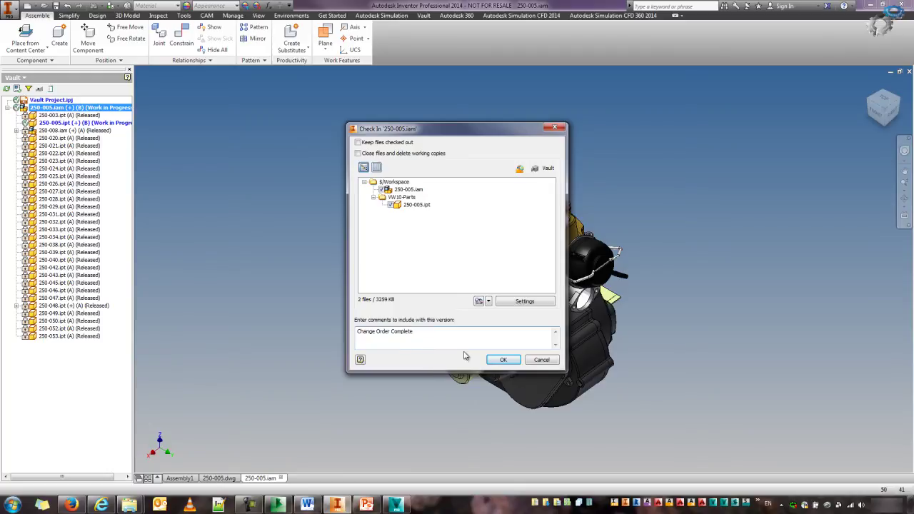
click(503, 360)
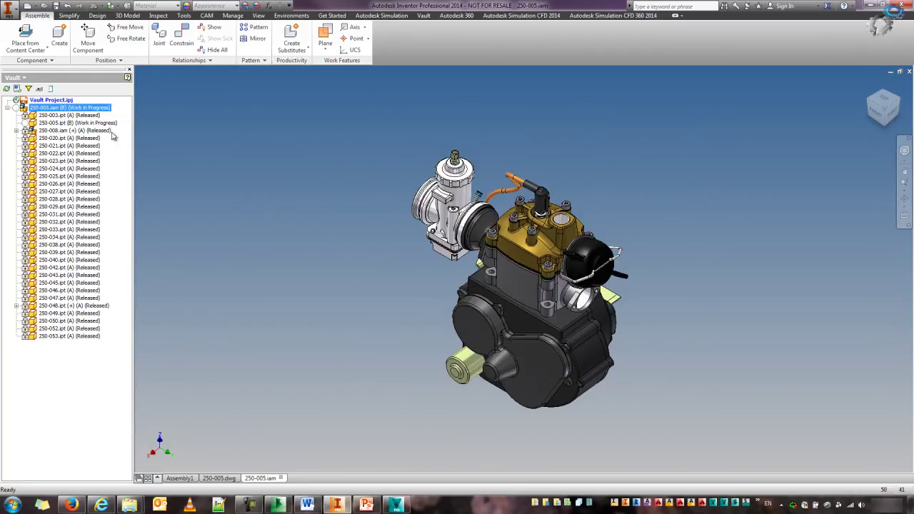
mouse_move(61, 113)
click(232, 479)
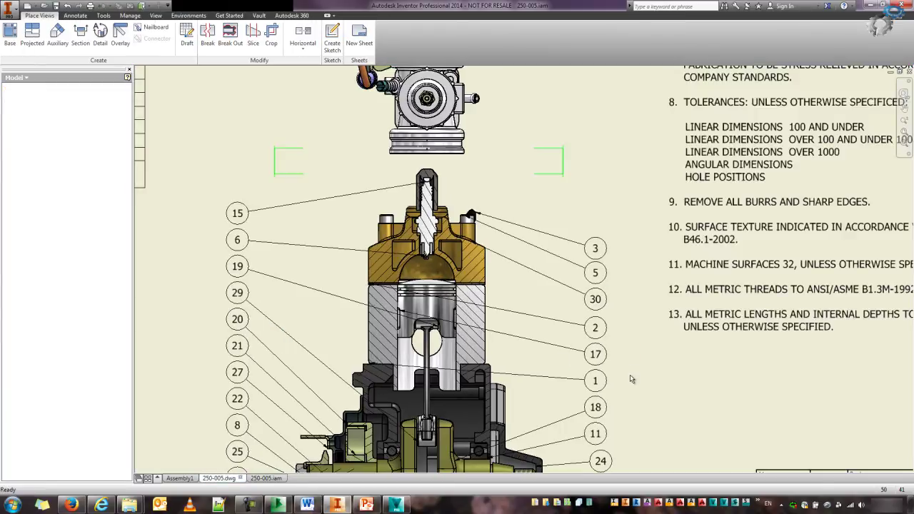
Examine the modified crank bonnet in section view A-A and the overall 250-005.dwg sheet.
scroll(630, 379, up, 5)
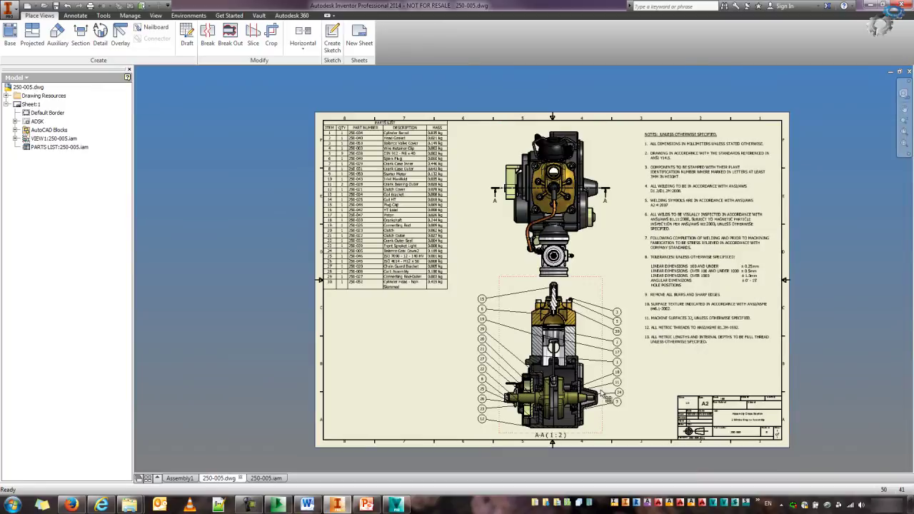
scroll(602, 394, down, 5)
middle_drag(591, 375, 587, 318)
scroll(587, 320, down, 3)
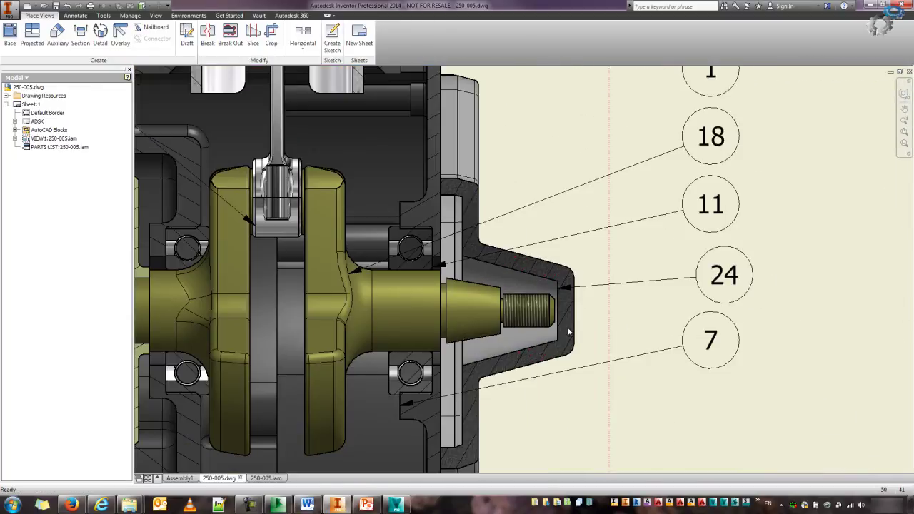
scroll(607, 332, up, 4)
scroll(611, 336, up, 5)
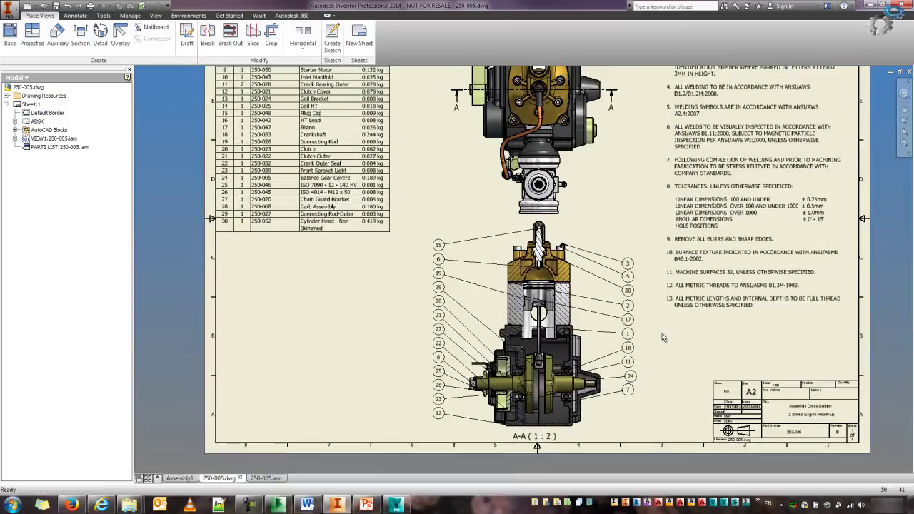
Save the 250-005.dwg drawing and check it in to the vault.
click(16, 77)
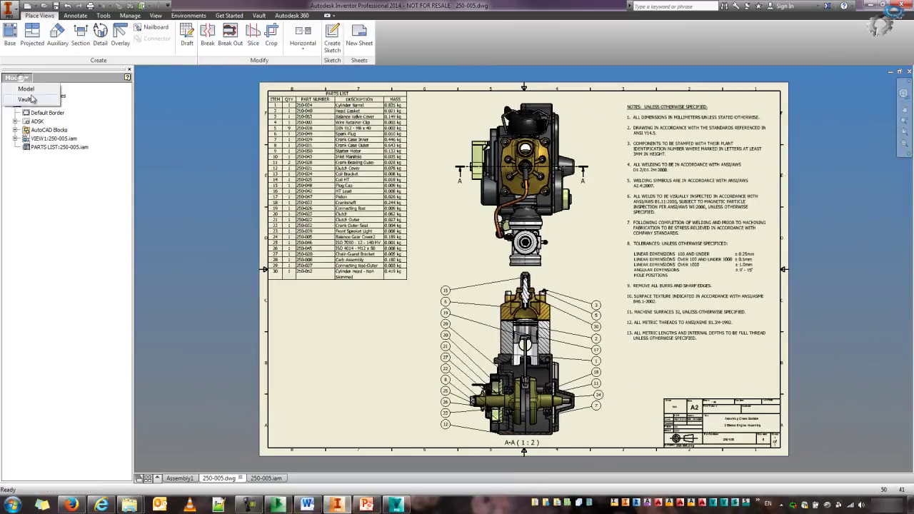
click(21, 96)
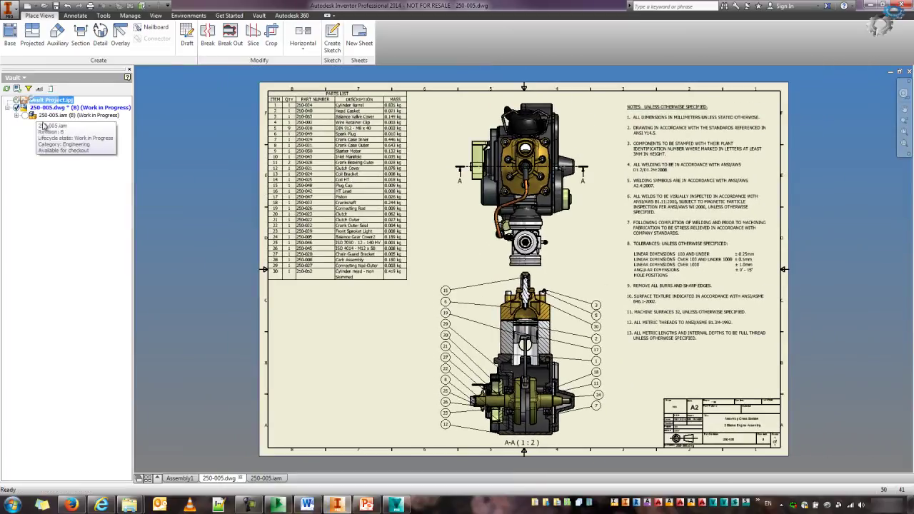
click(55, 6)
click(505, 211)
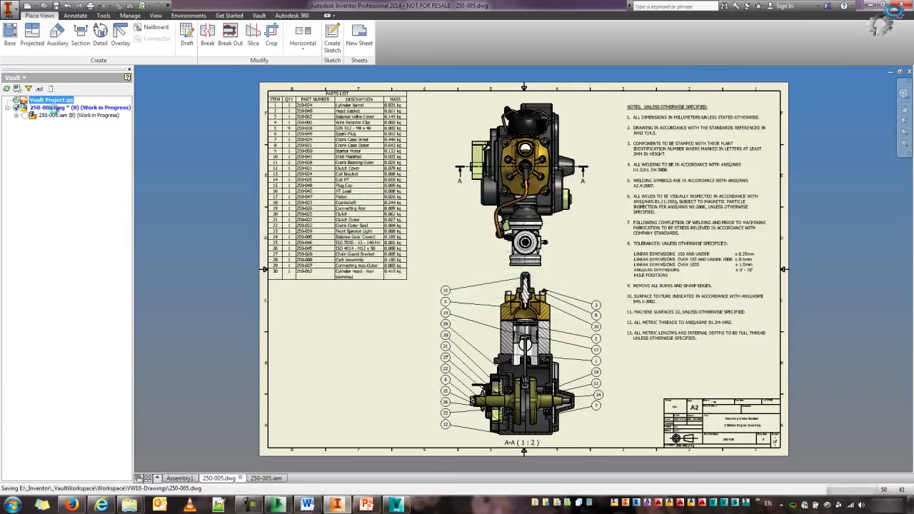
right_click(55, 107)
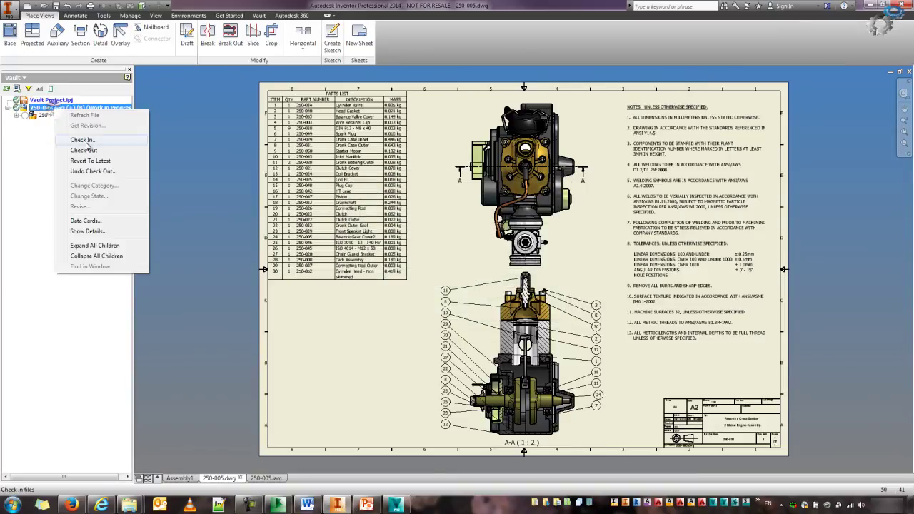
click(59, 116)
click(503, 361)
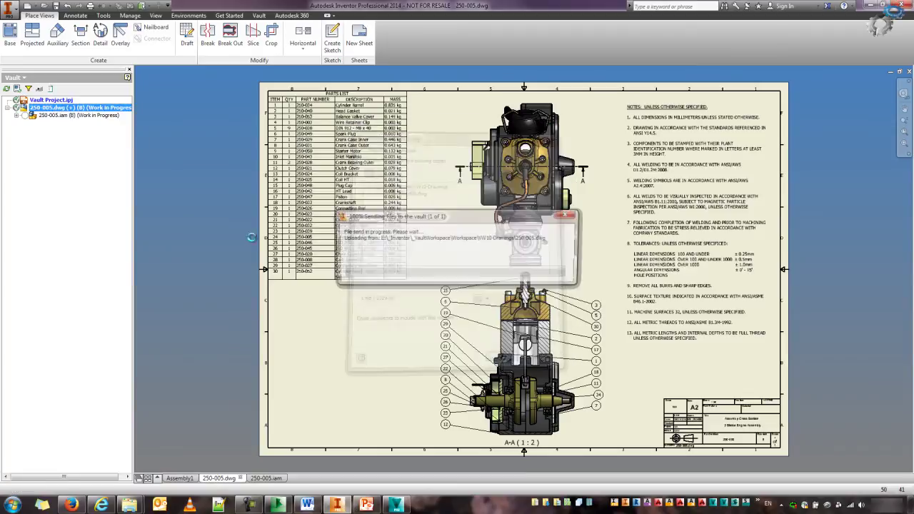
Change the lifecycle state of 250-005.dwg, 250-005.iam and 250-005.ipt to Released.
double_click(48, 116)
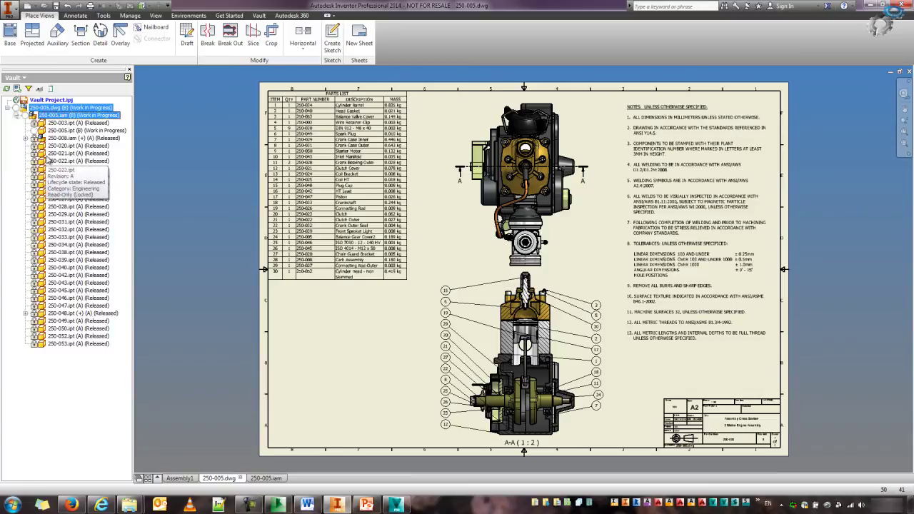
click(63, 131)
right_click(60, 132)
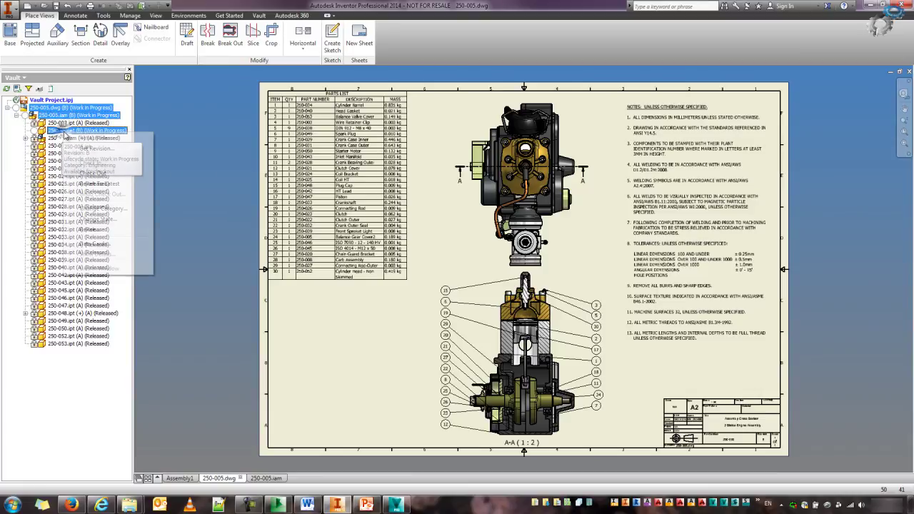
click(113, 220)
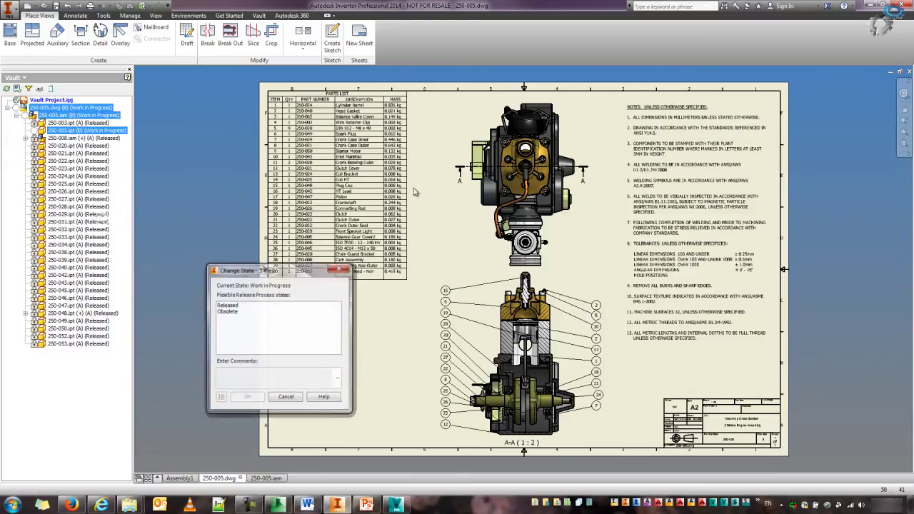
click(227, 305)
click(250, 399)
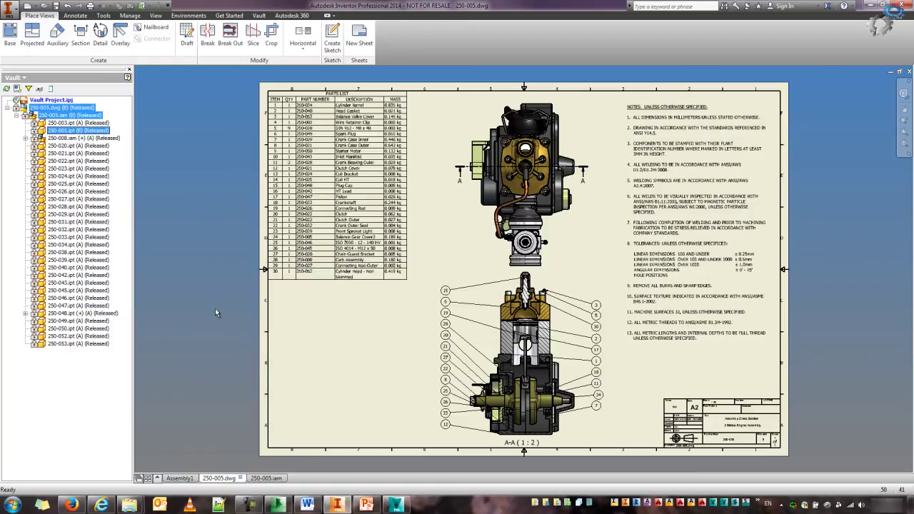
Switch to Vault Professional, refresh the change order list, and review the status and associated records of the "Crank Bonnet Needs Updating" change order.
click(396, 505)
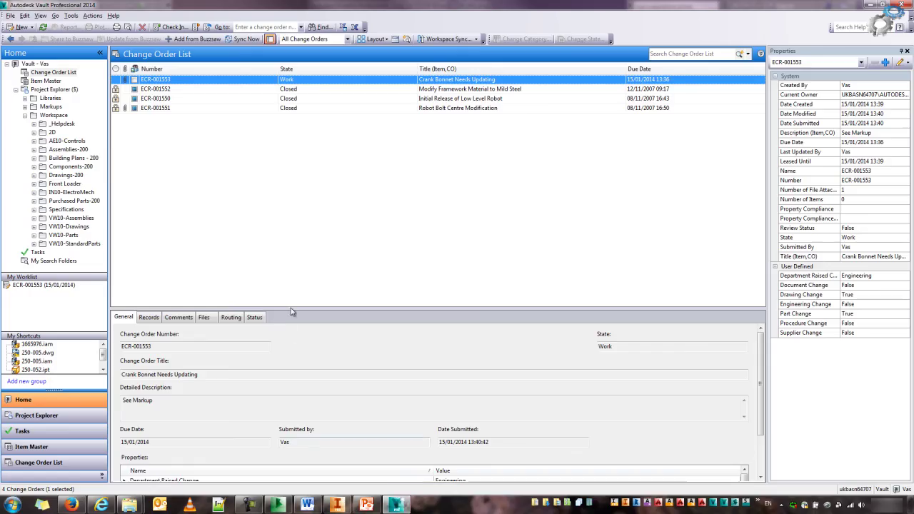
click(43, 26)
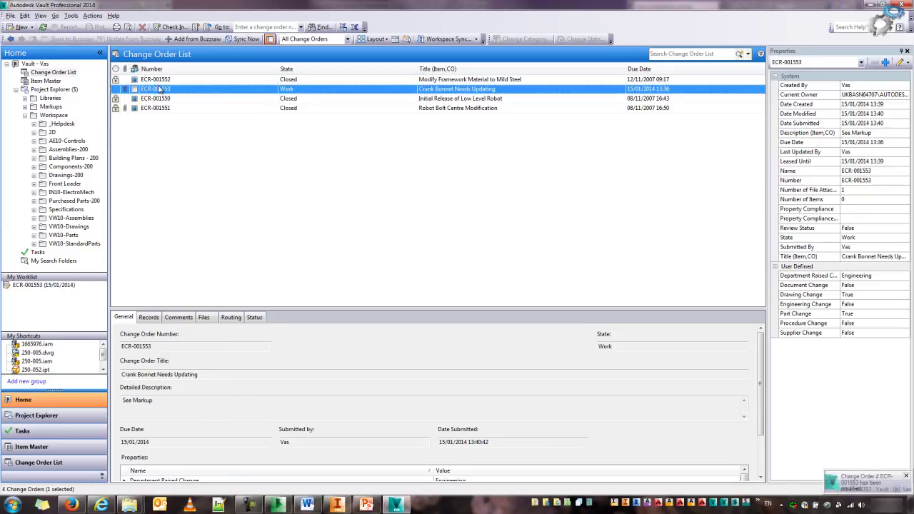
double_click(160, 89)
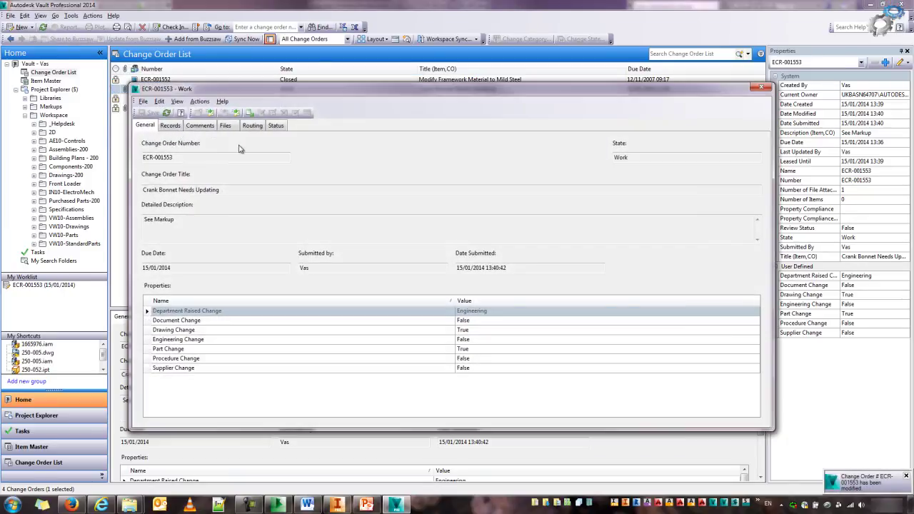
click(274, 127)
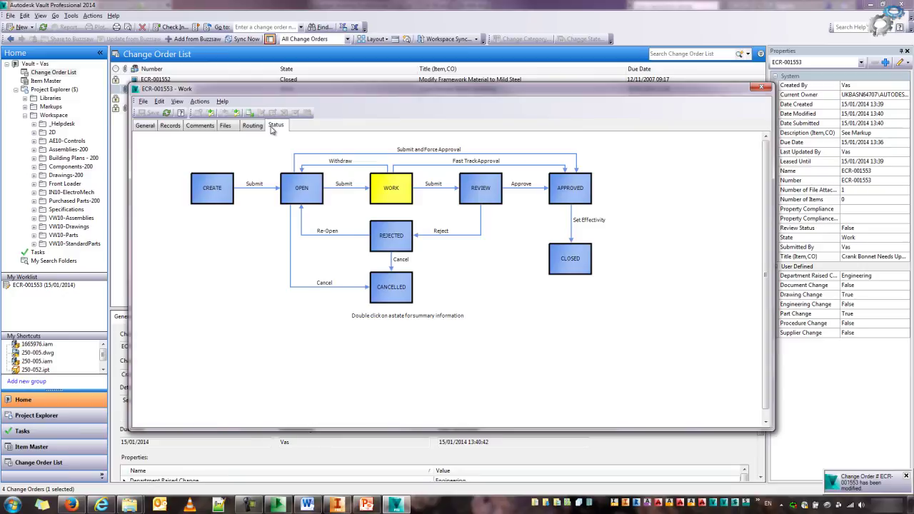
click(170, 126)
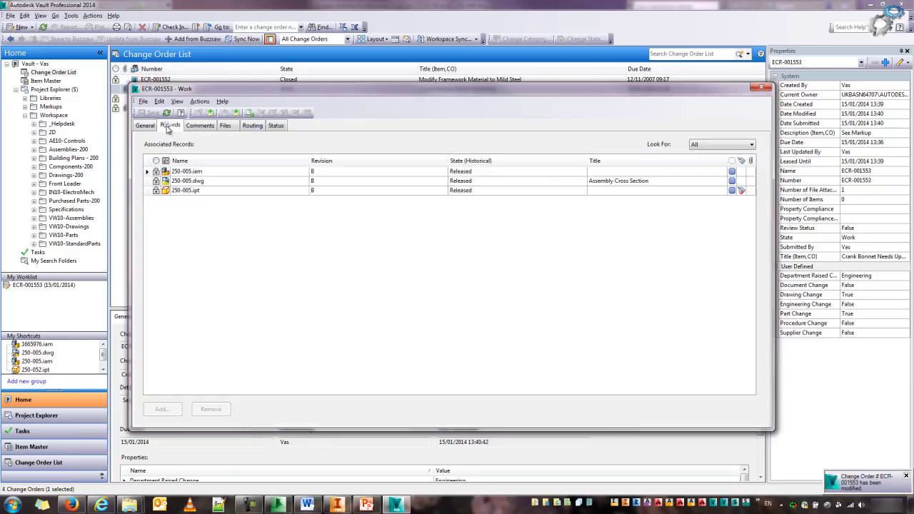
click(274, 127)
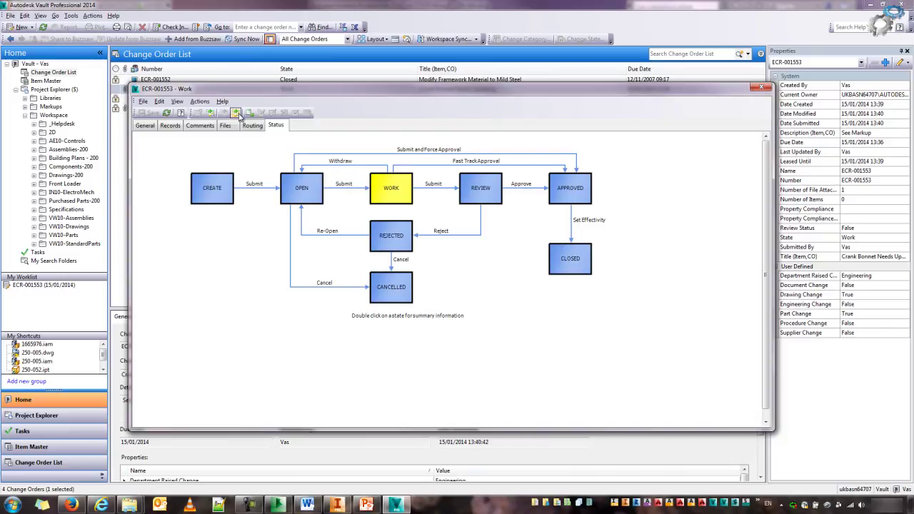
Fast-track the crank bonnet change order to Approved, keeping the default comment title.
click(236, 113)
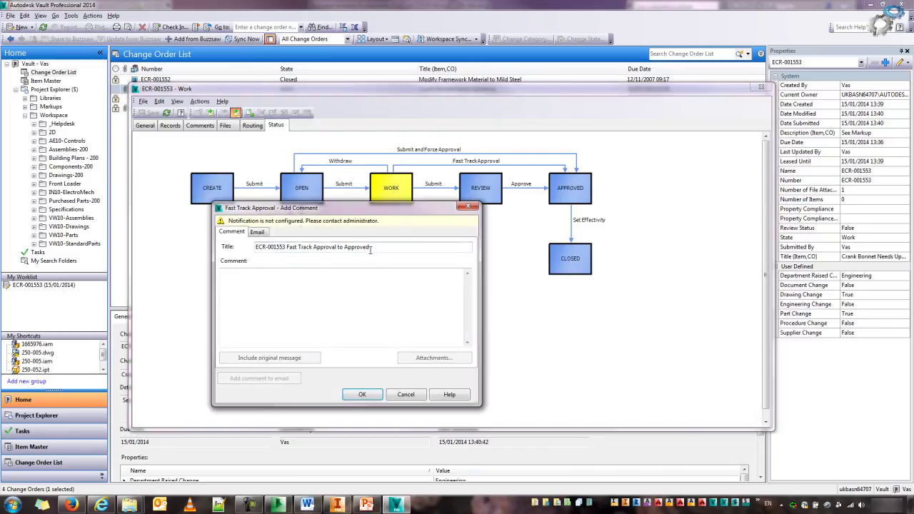
drag(374, 246, 252, 247)
click(258, 232)
click(231, 232)
click(362, 395)
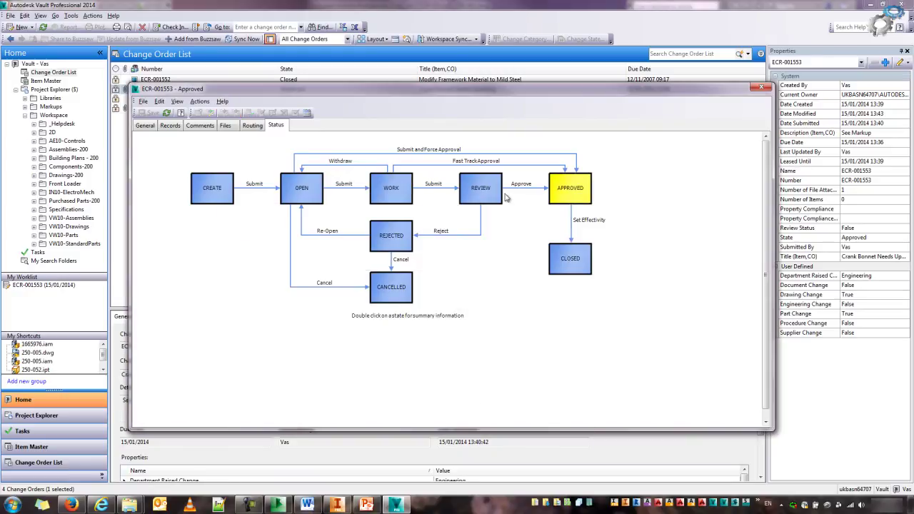
Set the effectivity of the approved change order to Closed and close its window.
click(308, 115)
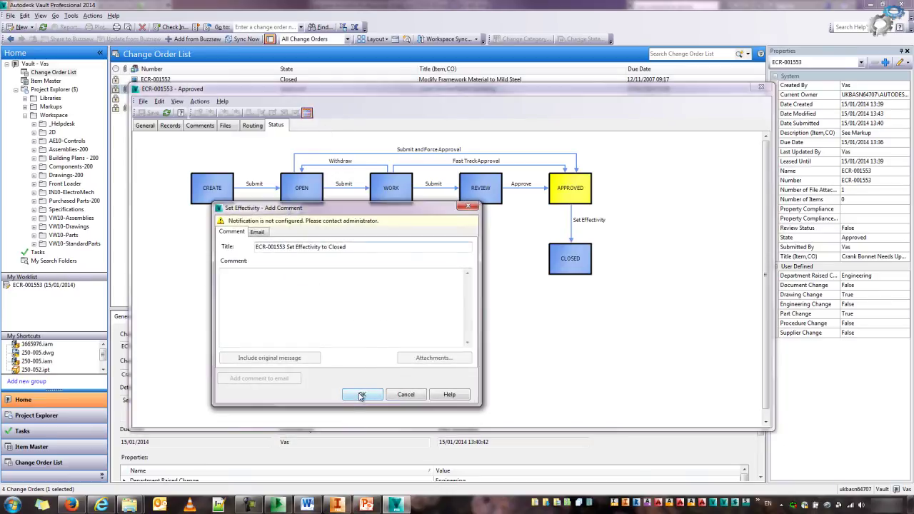
click(362, 396)
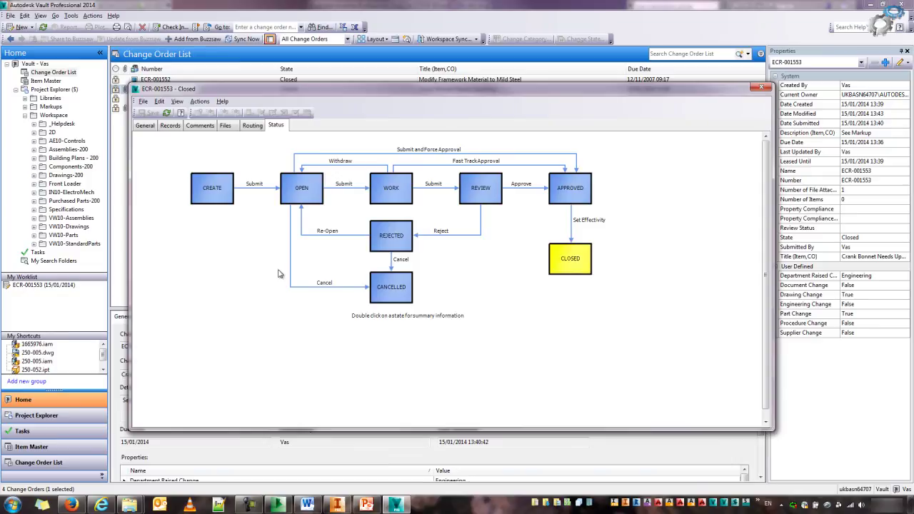
click(762, 88)
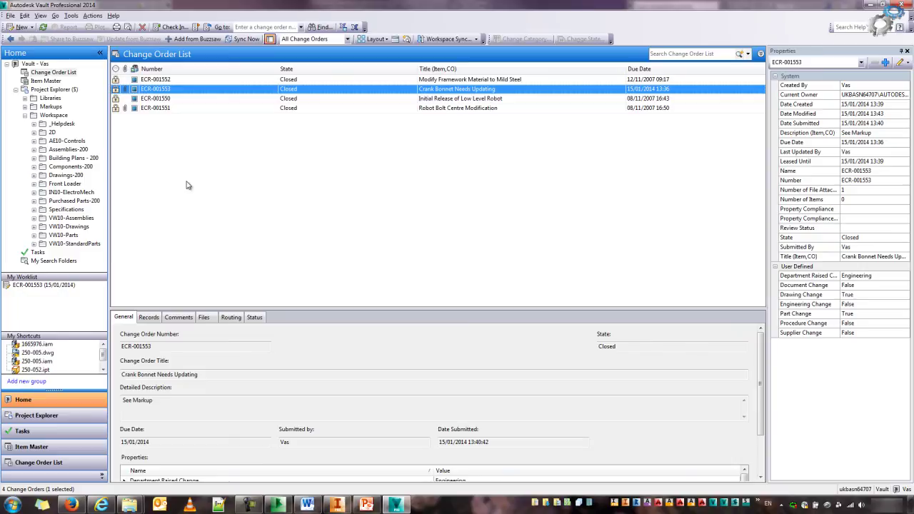
Search the Workspace folder's multiple properties for "wiring" and look through the results.
click(54, 116)
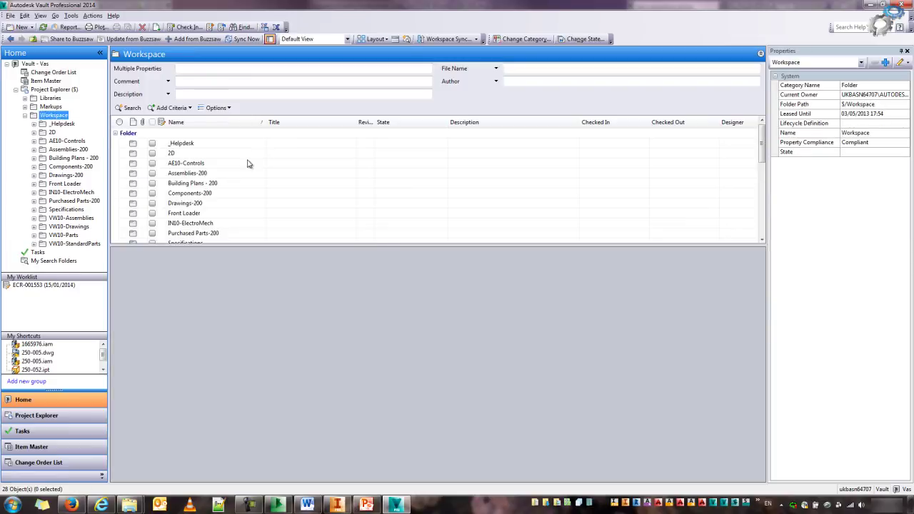
click(257, 68)
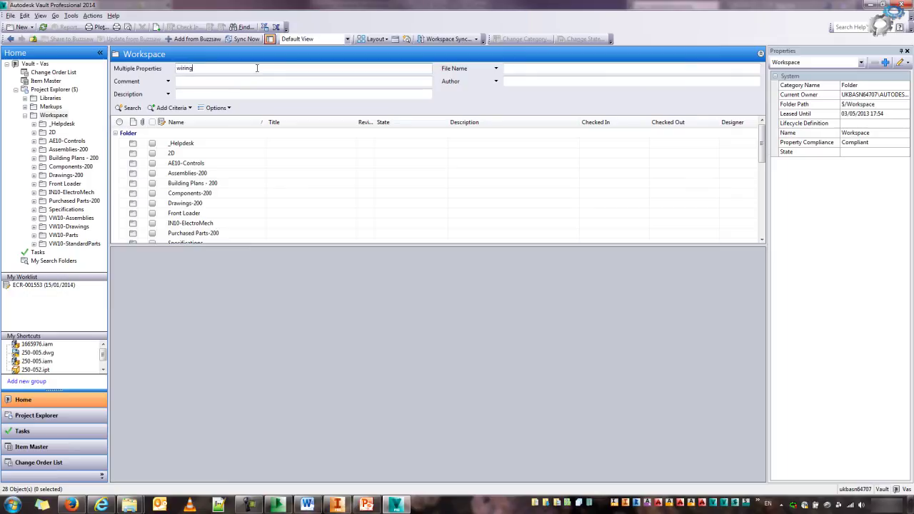
key(Return)
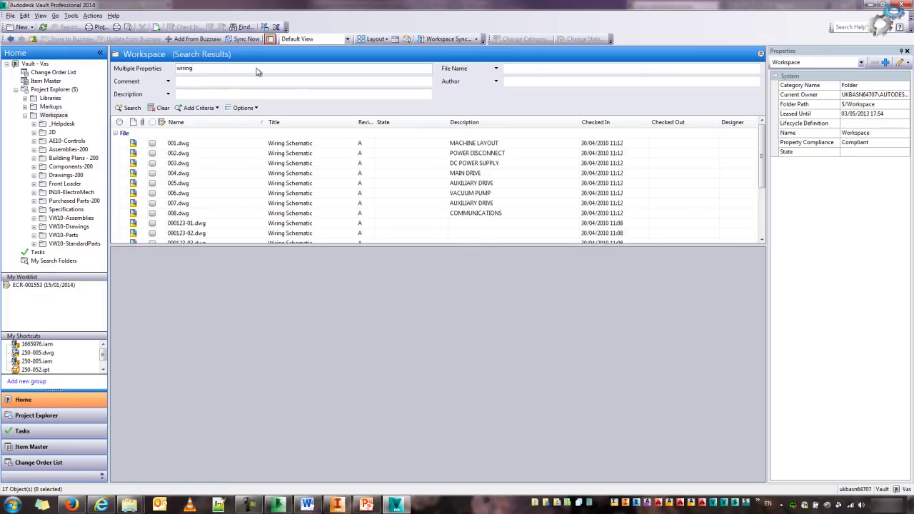
drag(763, 150, 762, 180)
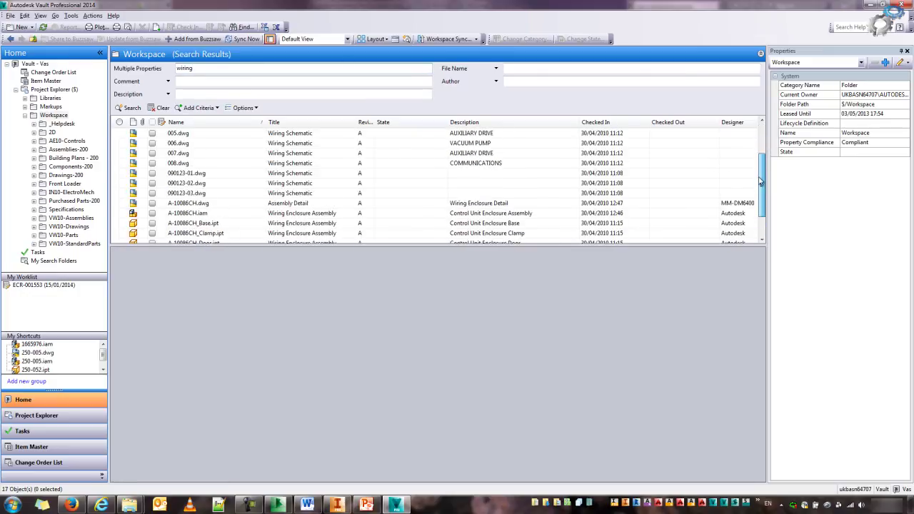
Preview the wiring enclosure assembly A-10086CH.iam and the wiring schematic 005.dwg.
click(186, 213)
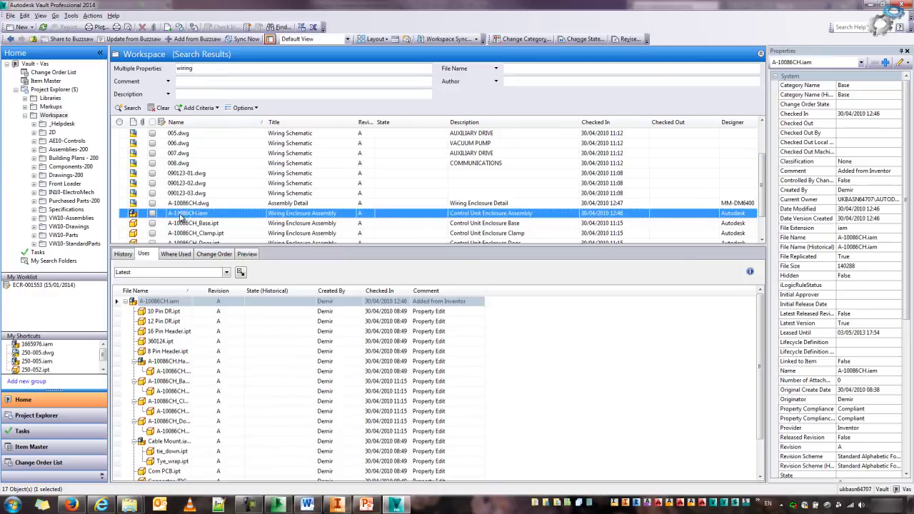
click(248, 255)
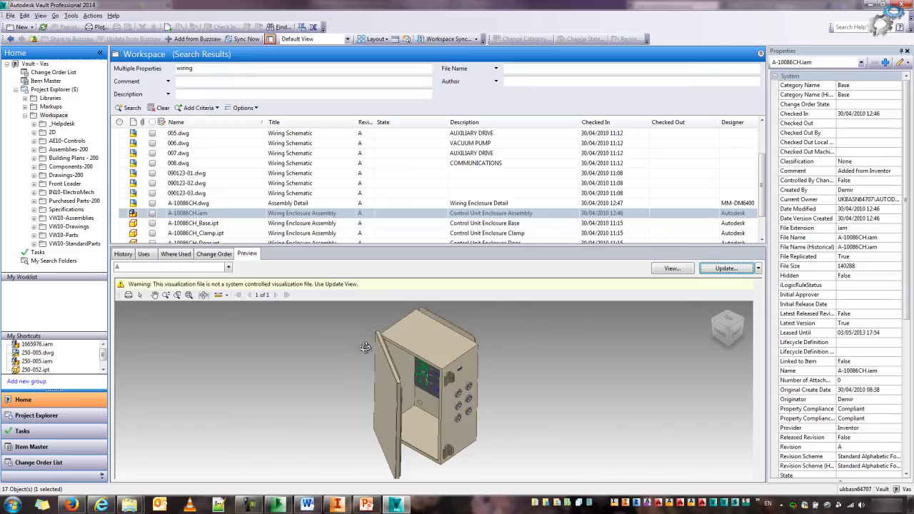
click(189, 136)
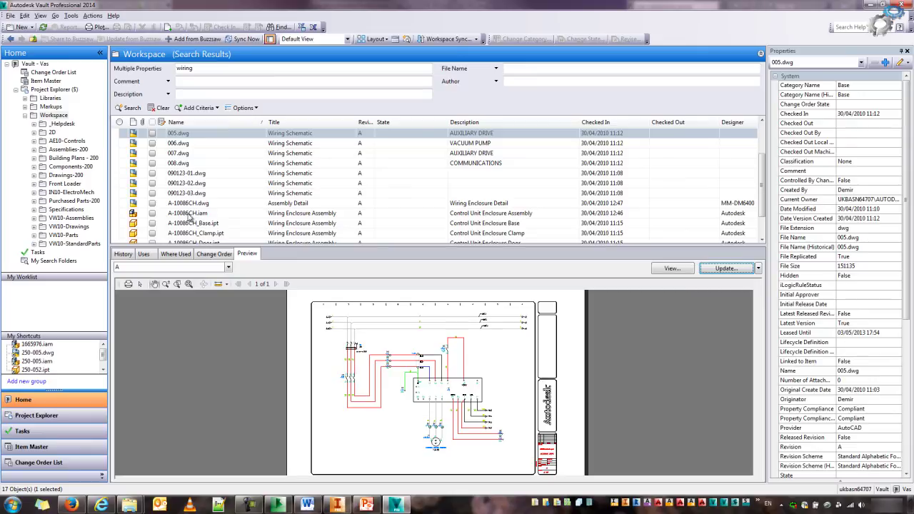
Assign items to 005.dwg and A-10086CH.iam together, keeping the default duplicate options, and close the wizard.
ctrl+click(189, 214)
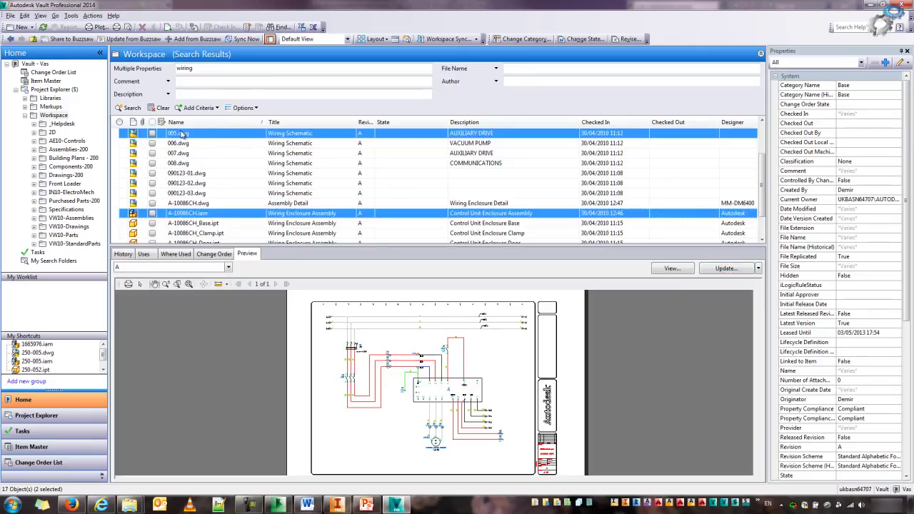
right_click(193, 217)
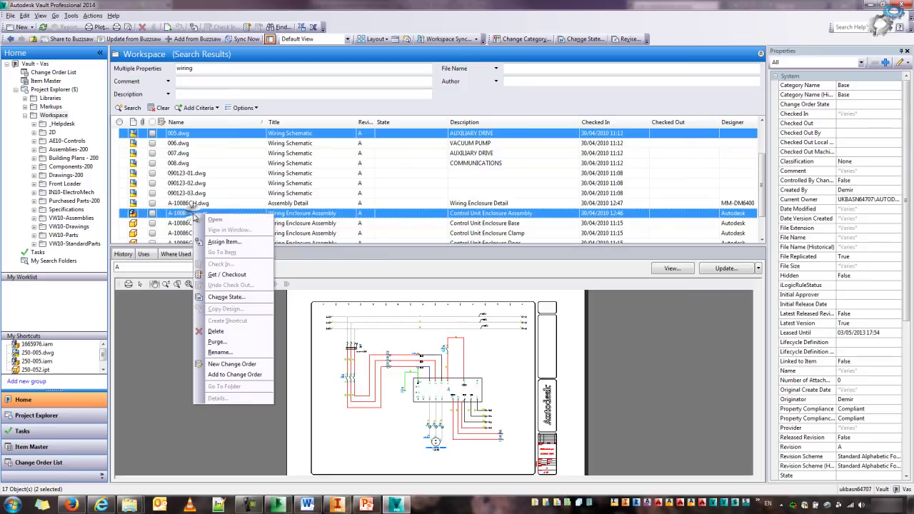
click(240, 243)
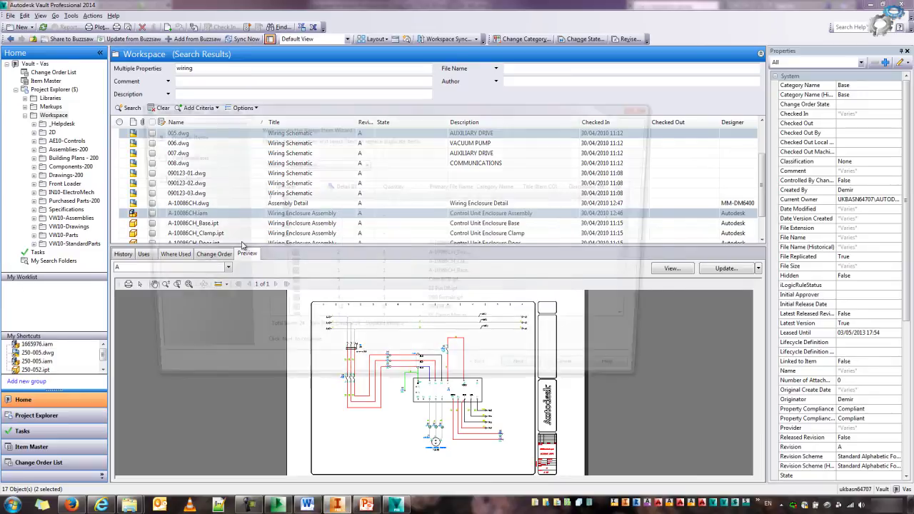
mouse_move(640, 210)
mouse_down()
mouse_move(643, 257)
mouse_move(642, 208)
mouse_up()
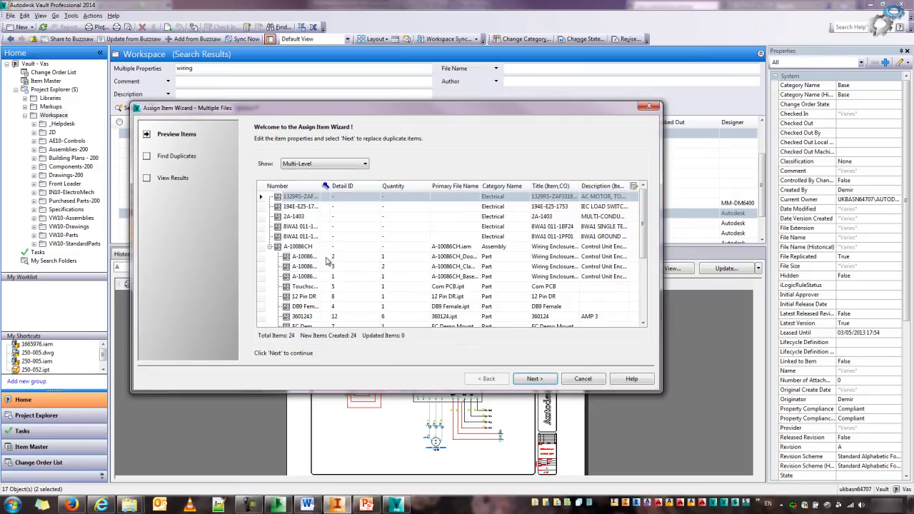
click(530, 380)
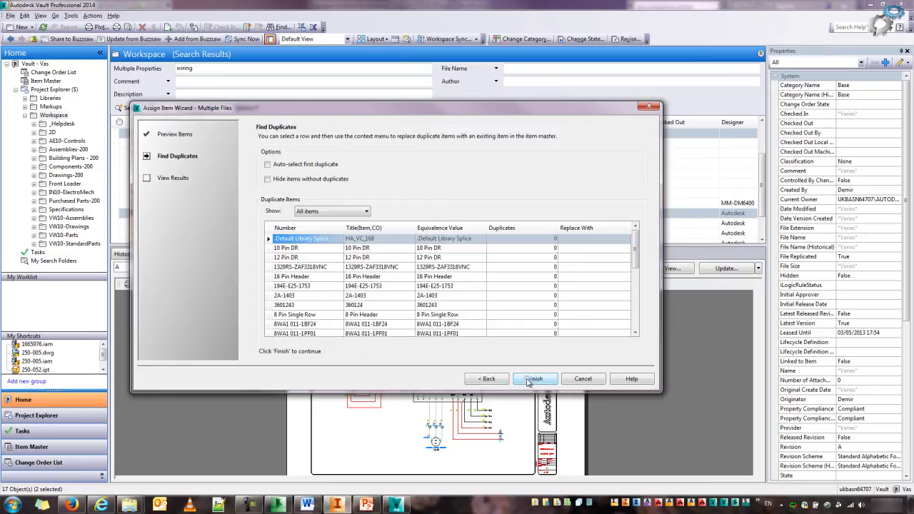
click(536, 379)
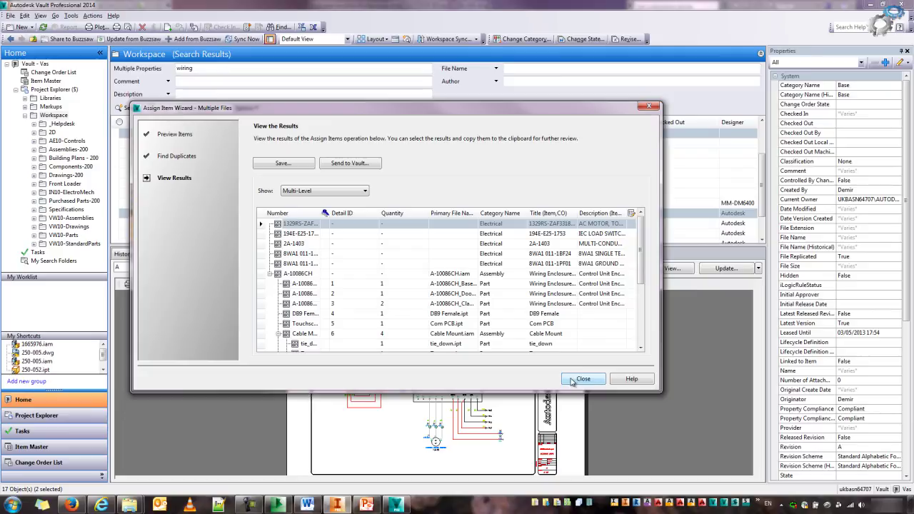
click(582, 379)
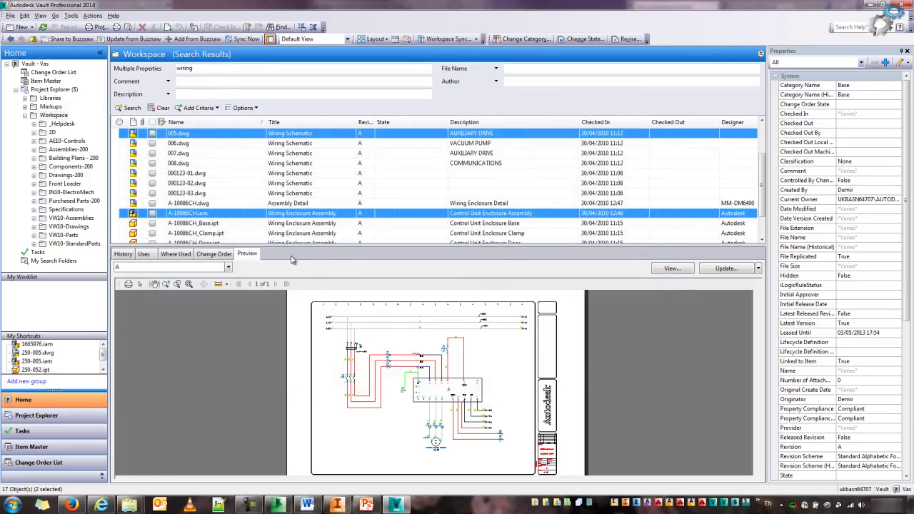
Go to the item linked to A-10086CH.iam, review its associated files and bill of materials, and save and close it.
click(196, 214)
right_click(193, 216)
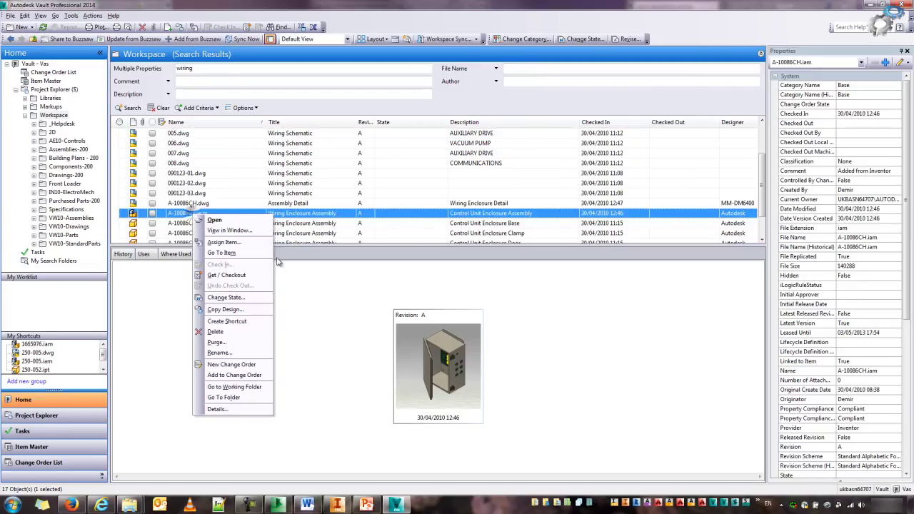
click(240, 251)
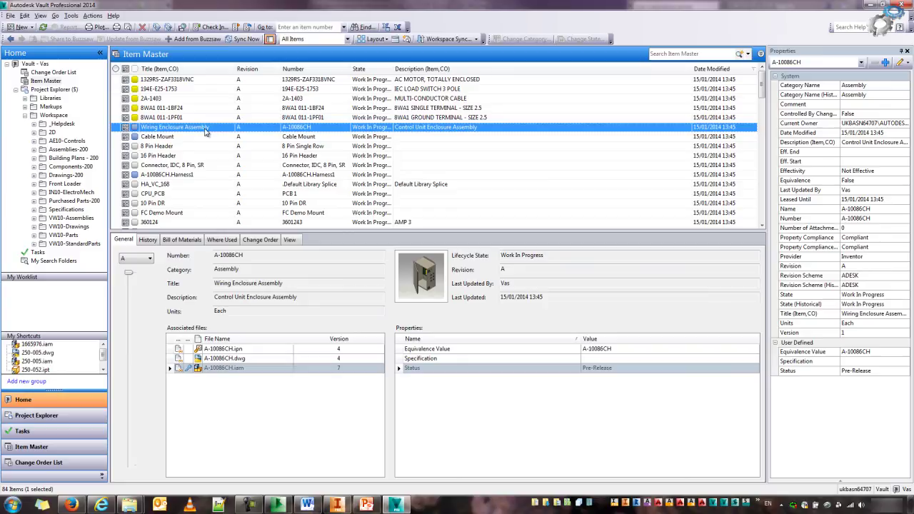
double_click(205, 128)
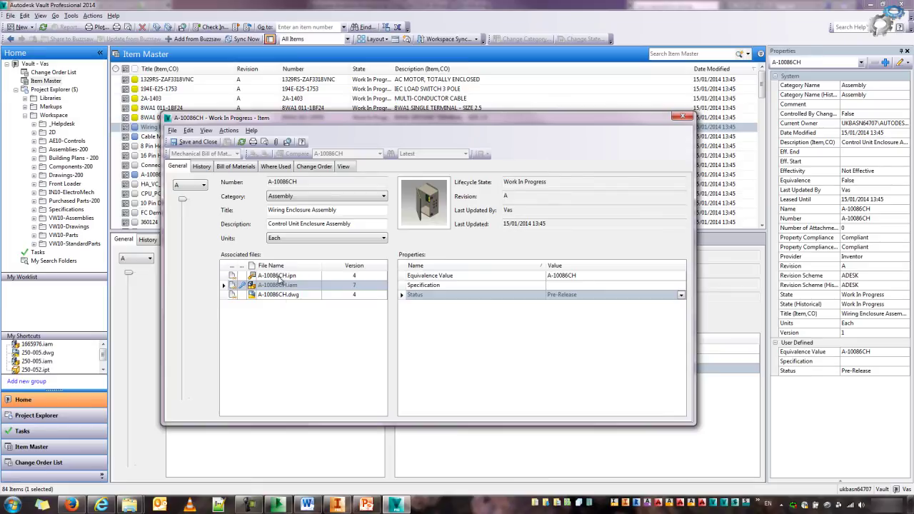
click(232, 171)
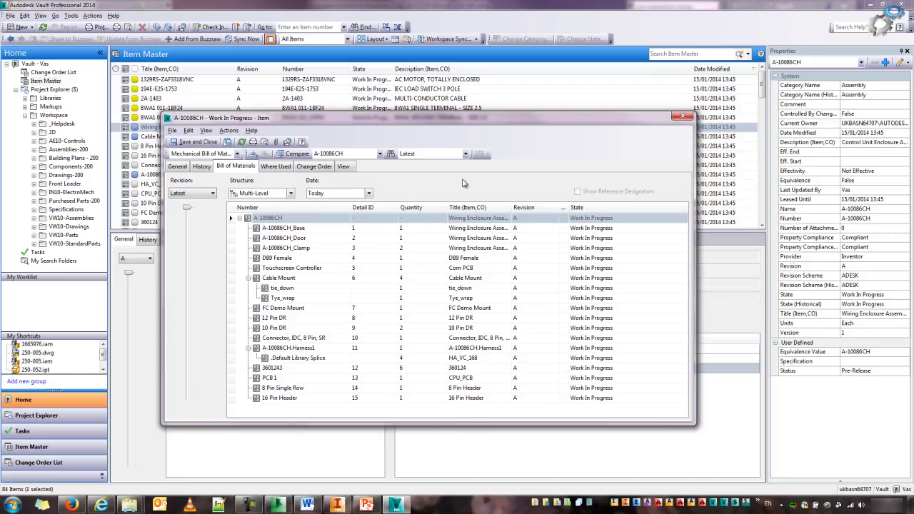
click(193, 142)
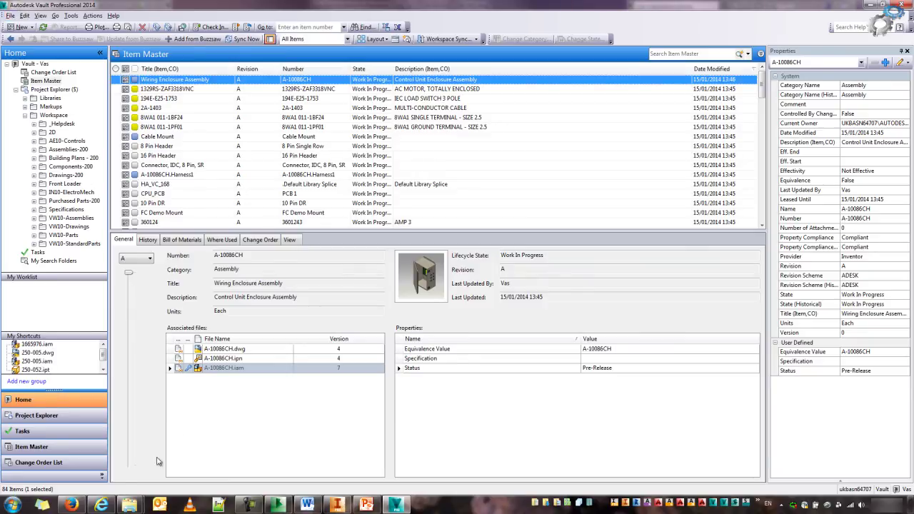
Open C0603_PCB_Board_BOM.csv from the Desktop in Excel and widen the Eff. Start, Type and Title columns to fit their contents.
right_click(129, 505)
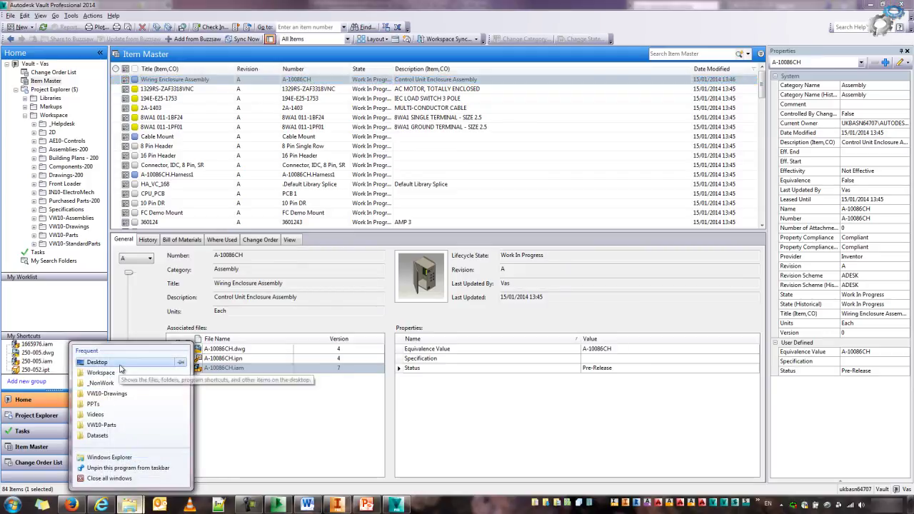
click(99, 362)
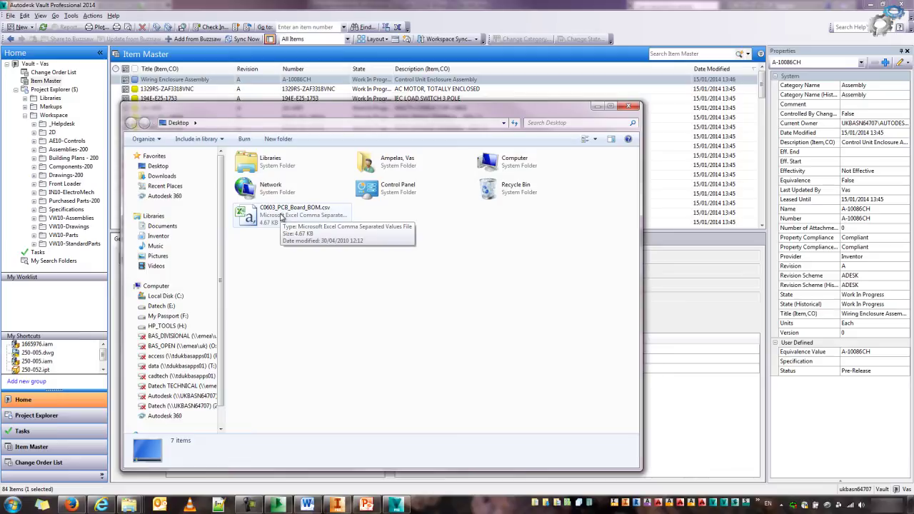
click(280, 217)
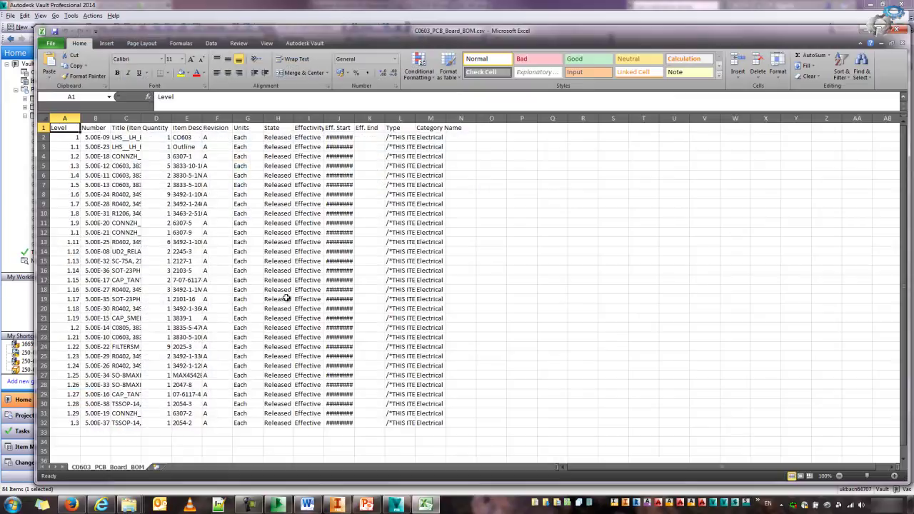
double_click(354, 118)
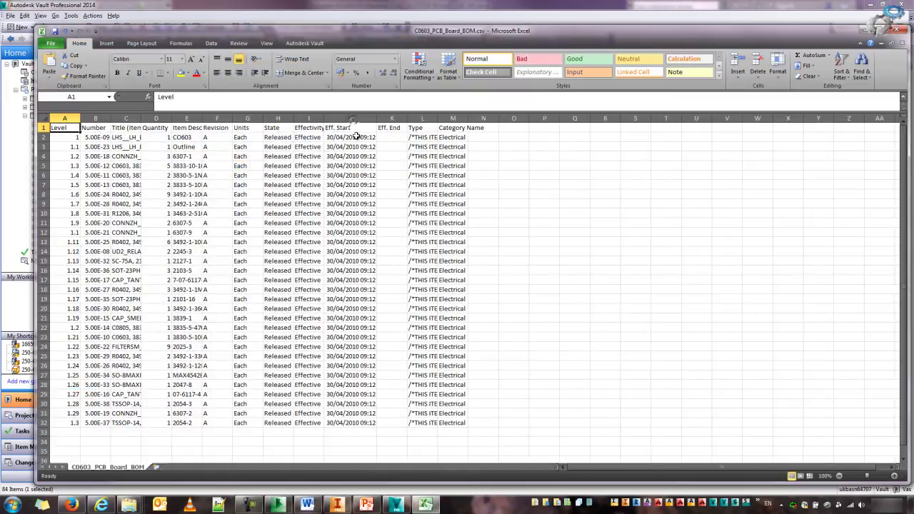
double_click(437, 118)
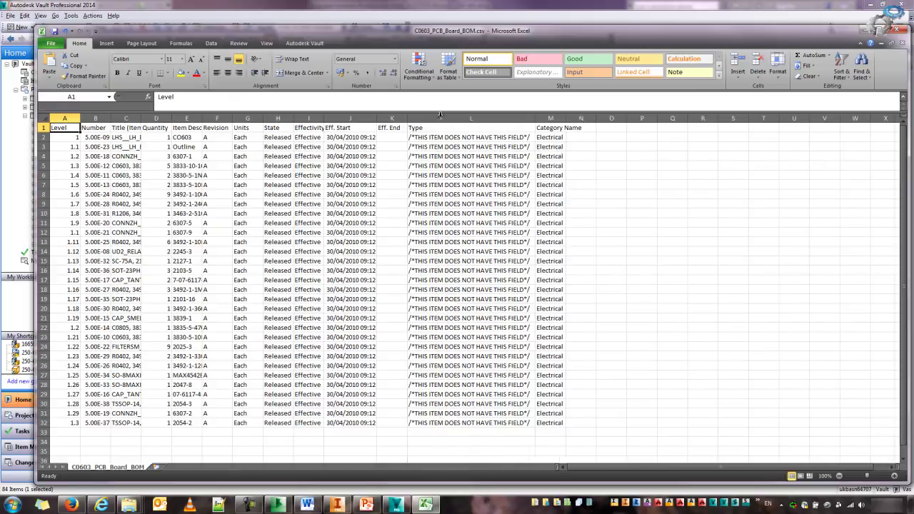
double_click(141, 117)
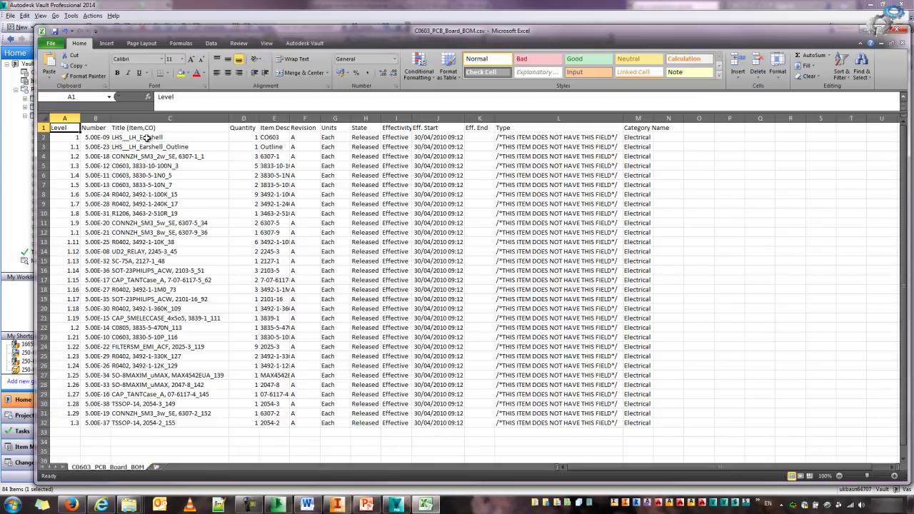
Look over the titles and category names in the PCB board BOM and close the file without saving.
drag(148, 137, 225, 427)
click(643, 323)
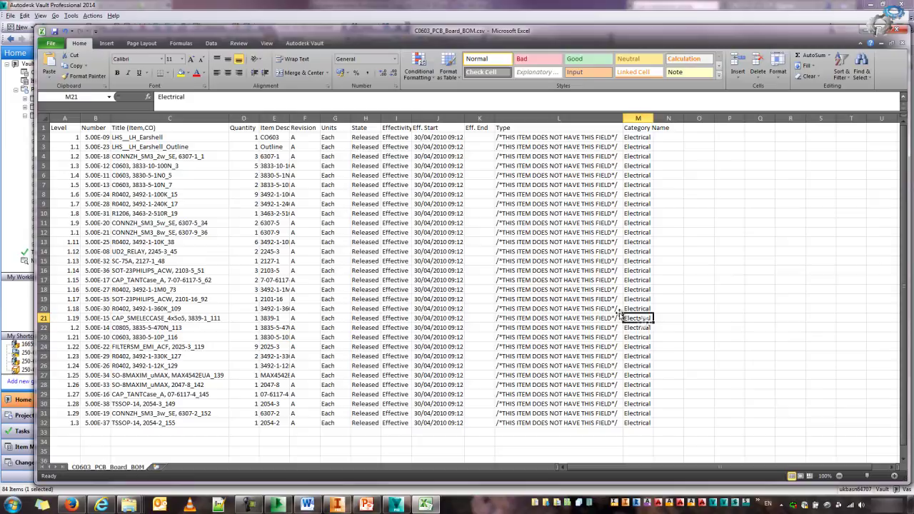
click(697, 242)
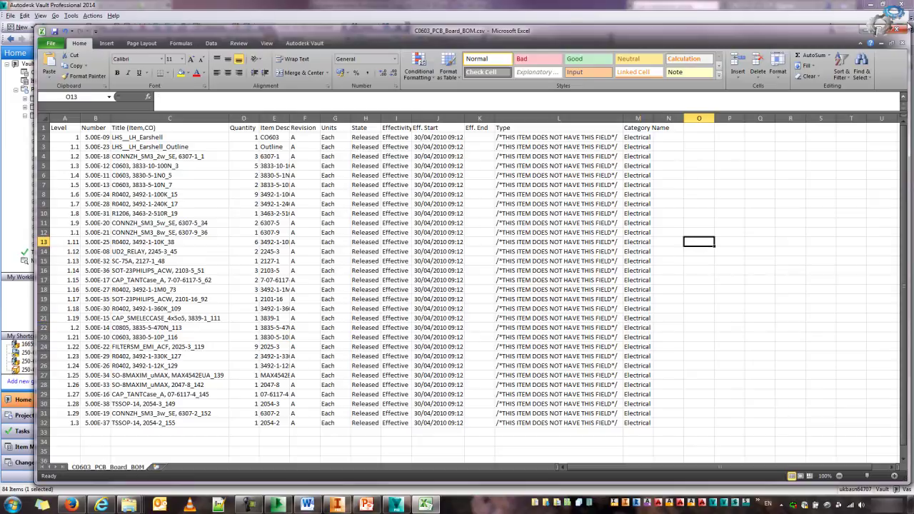
click(900, 31)
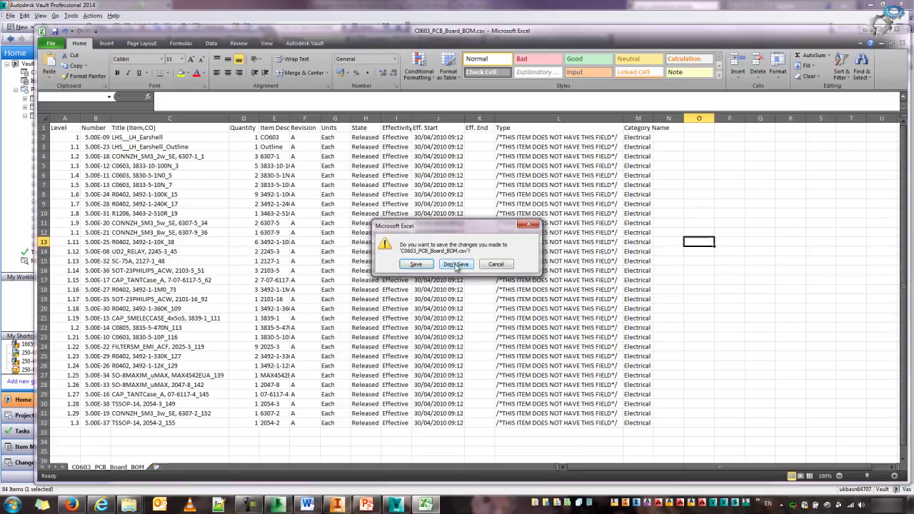
click(456, 265)
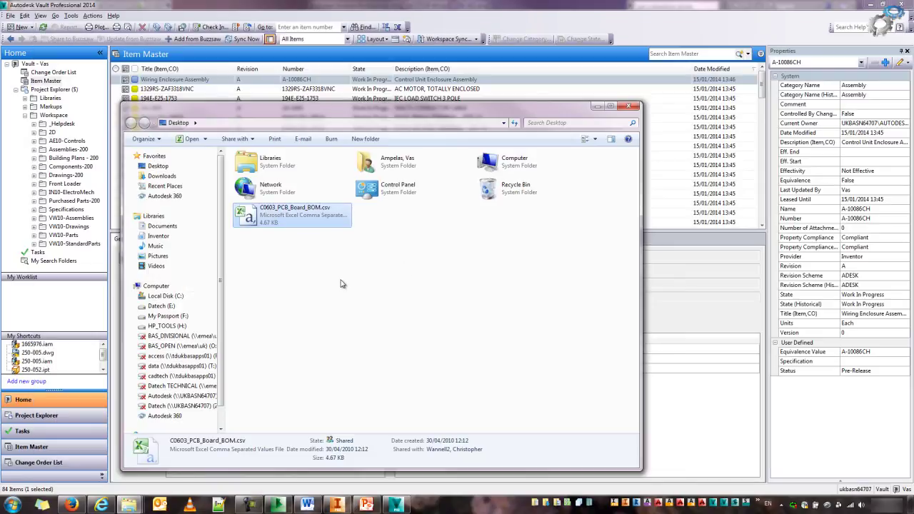
Switch back to Vault and start an item import from source Other, using CSV, level numbers and the Desktop file C0603_PCB_Board_BOM.csv.
click(249, 6)
click(10, 15)
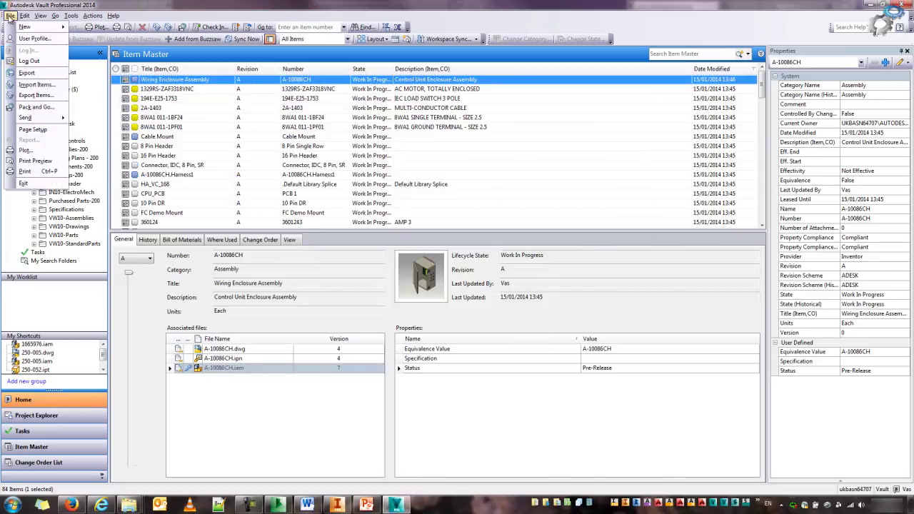
click(41, 84)
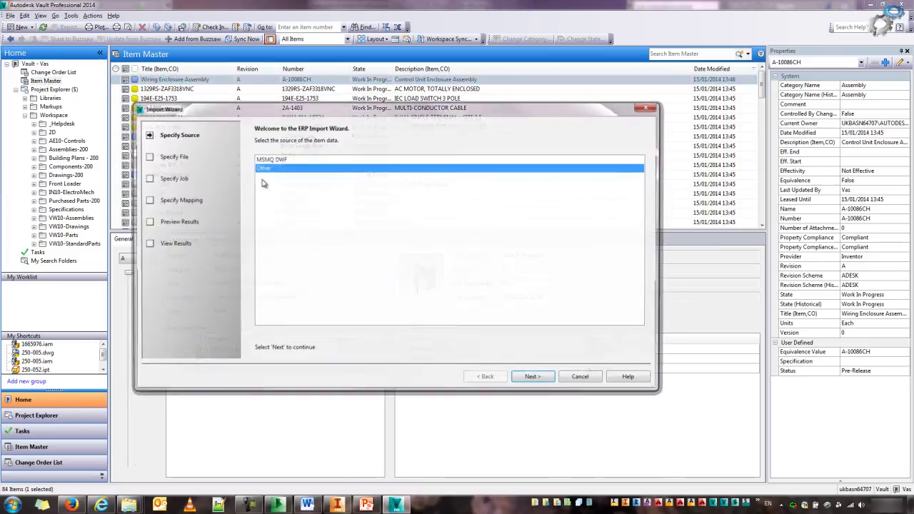
click(530, 379)
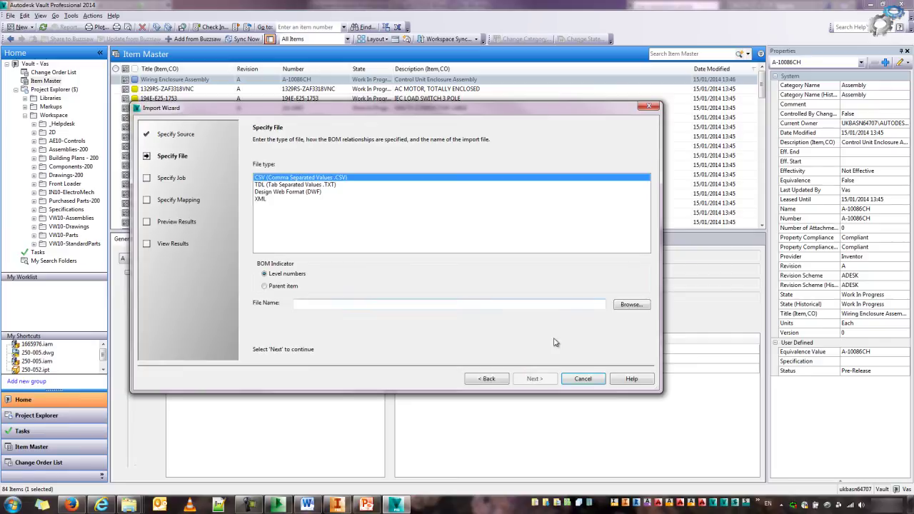
click(628, 311)
click(397, 202)
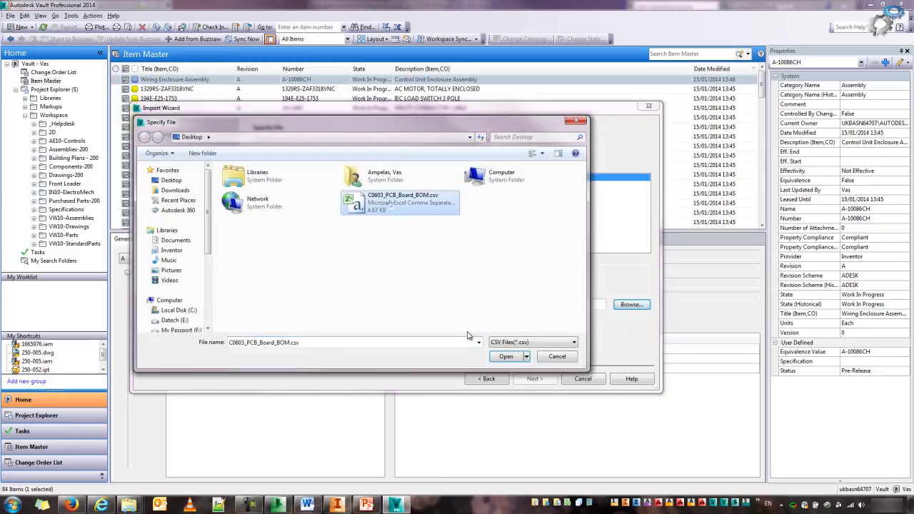
click(515, 357)
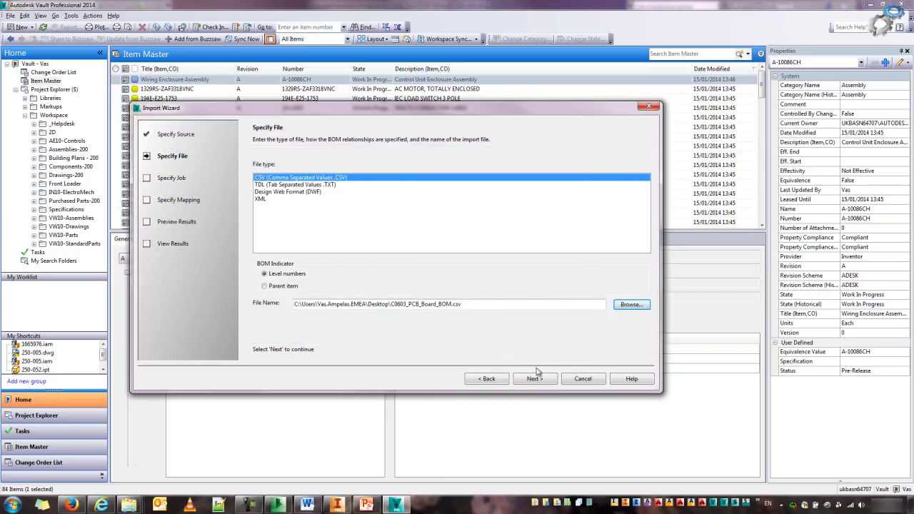
Check the import file's field mapping to the Vault attributes and accept it unchanged.
click(536, 379)
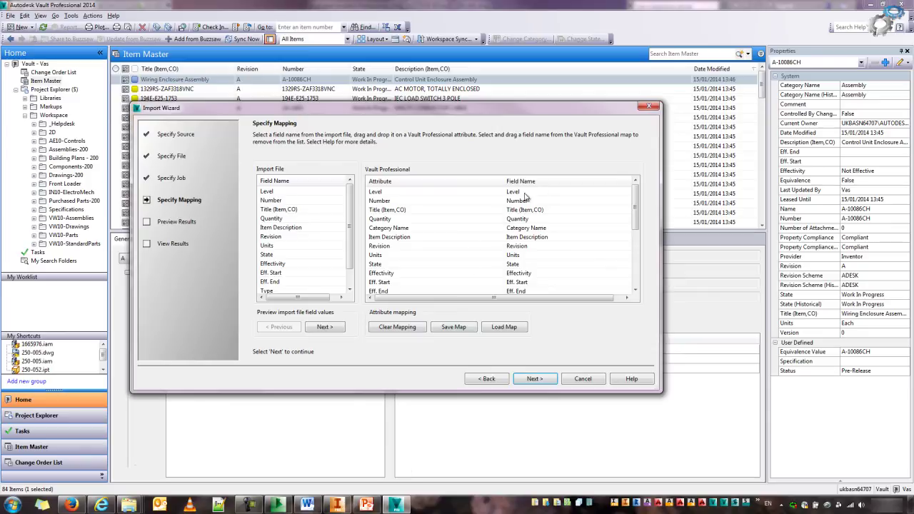
mouse_move(636, 209)
mouse_down()
mouse_move(641, 241)
mouse_move(649, 208)
mouse_up()
scroll(635, 206, down, 2)
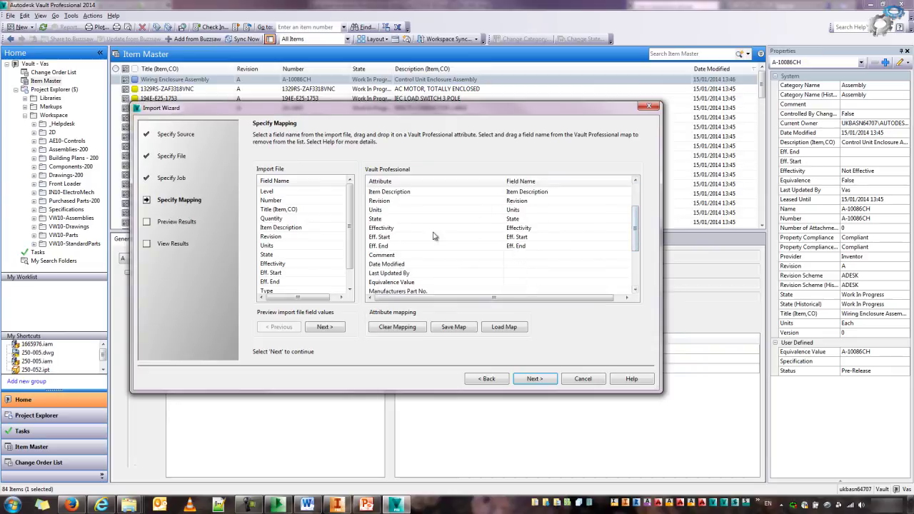
drag(635, 226, 635, 267)
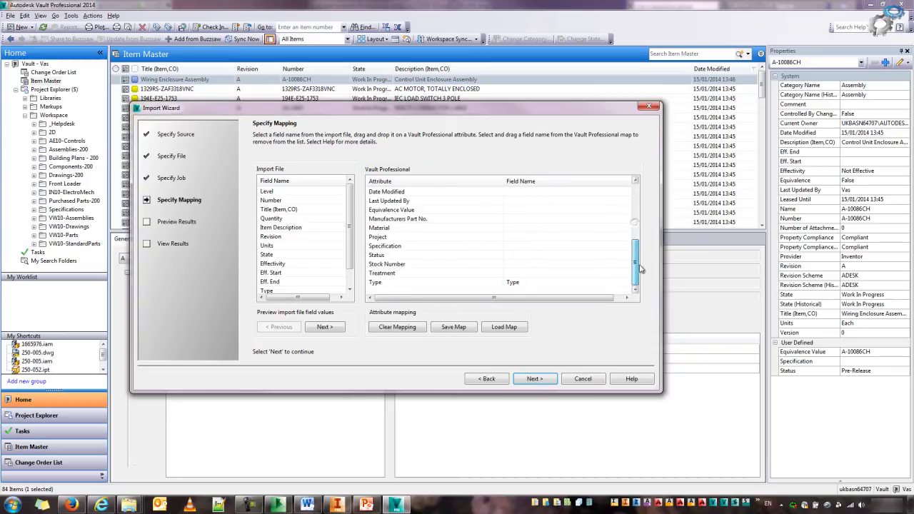
click(535, 379)
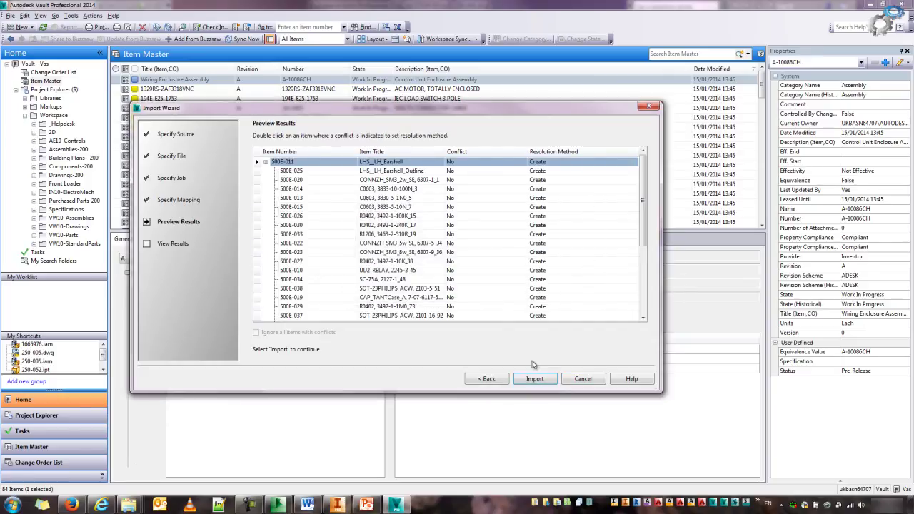
Import the previewed PCB board items, look through the import summary and finish the wizard.
mouse_move(645, 179)
mouse_down()
mouse_move(646, 229)
mouse_move(645, 178)
mouse_up()
click(535, 380)
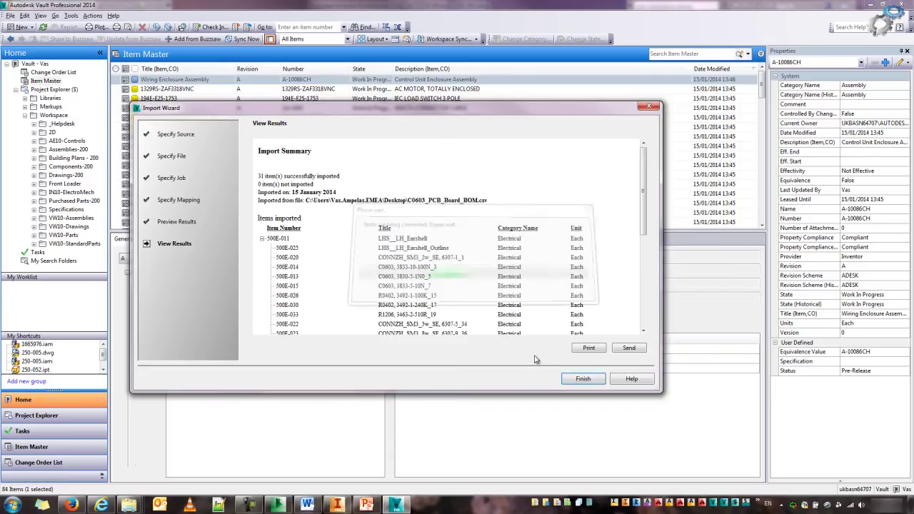
drag(642, 192, 645, 286)
click(581, 379)
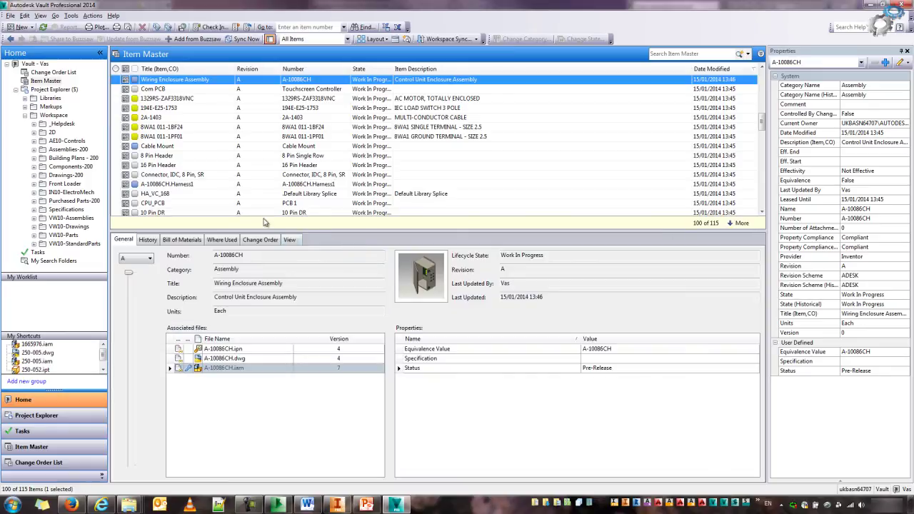
Start adding a row to the Wiring Enclosure Assembly's bill of materials and search for items whose Category Name contains "electrical".
double_click(189, 81)
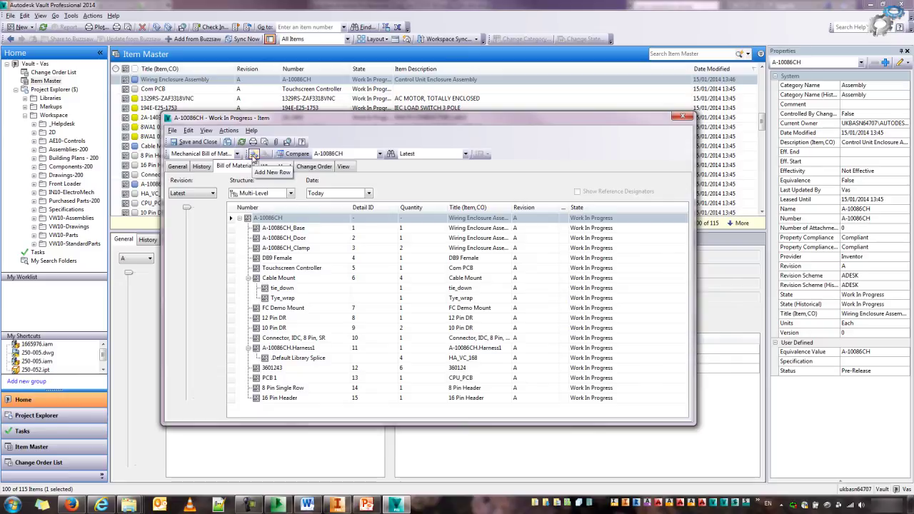
click(253, 153)
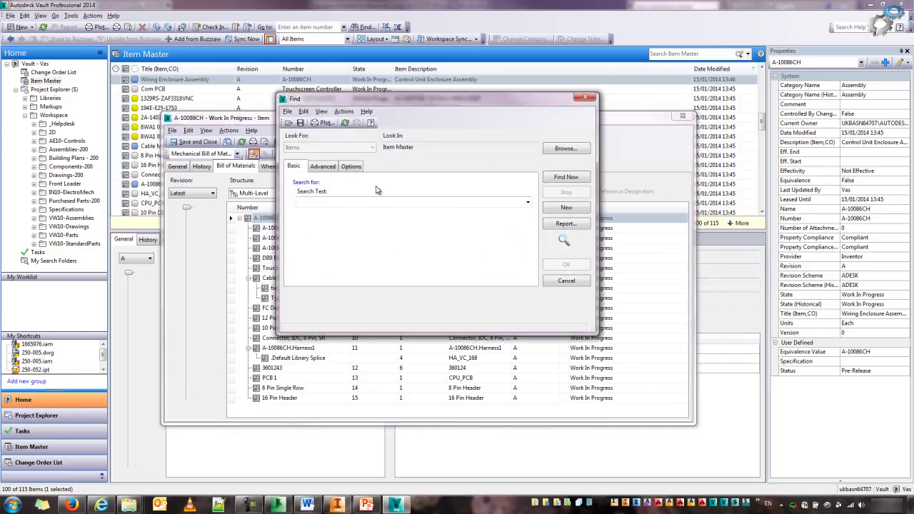
click(323, 166)
click(346, 201)
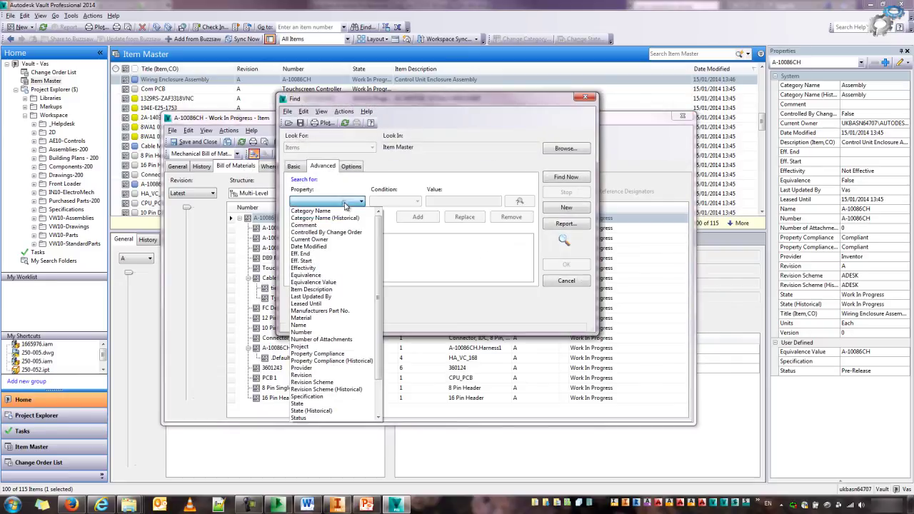
click(341, 212)
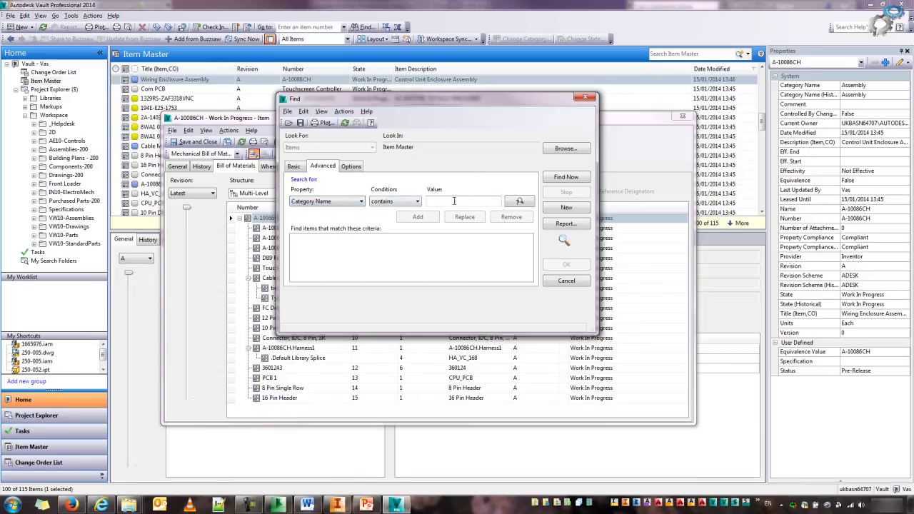
click(455, 202)
text(electrical)
click(418, 217)
click(566, 177)
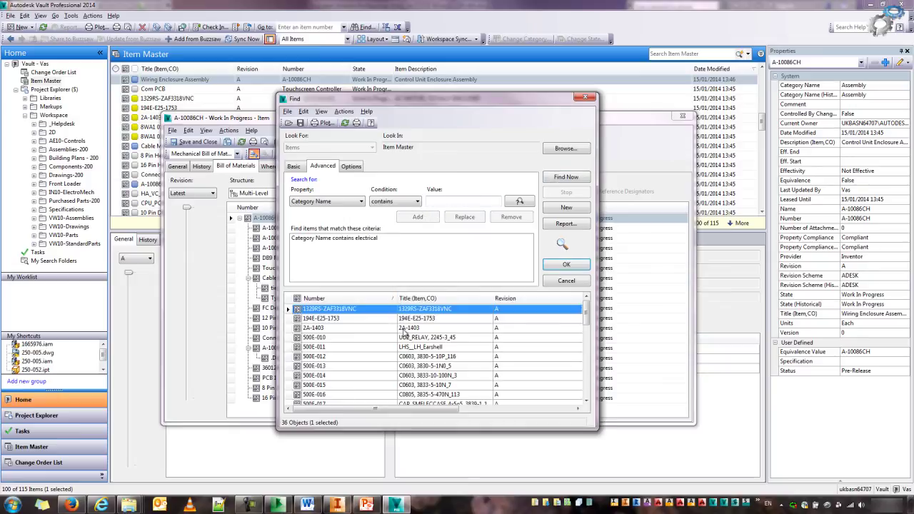
Add found items 1329RS-ZAF3318VNC, 194E-E25-1753, 2A-1403, 8WA1 011-1PF01, 8WA1 011-1BF24 and 500E-011 to the enclosure's bill of materials.
ctrl+click(336, 319)
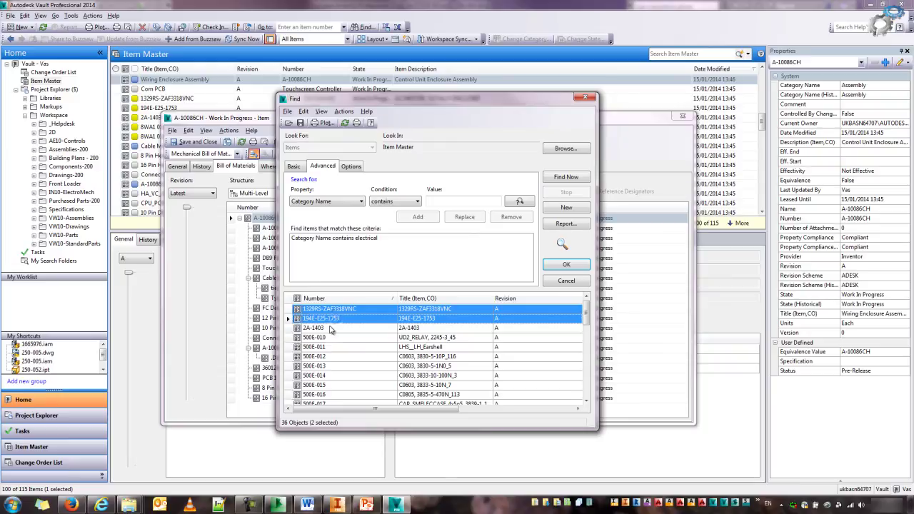
ctrl+click(333, 328)
mouse_move(586, 318)
mouse_down()
mouse_move(585, 393)
mouse_move(577, 315)
mouse_up()
ctrl+click(342, 393)
ctrl+click(336, 385)
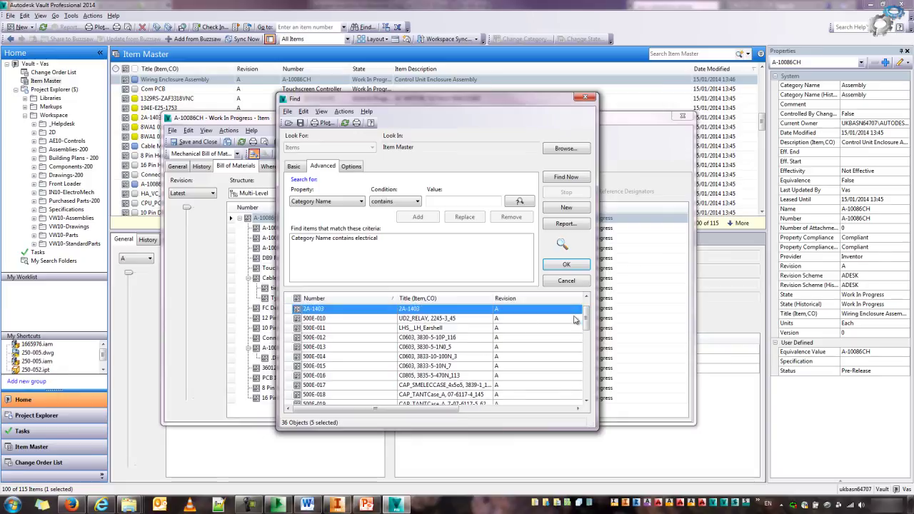
ctrl+click(331, 328)
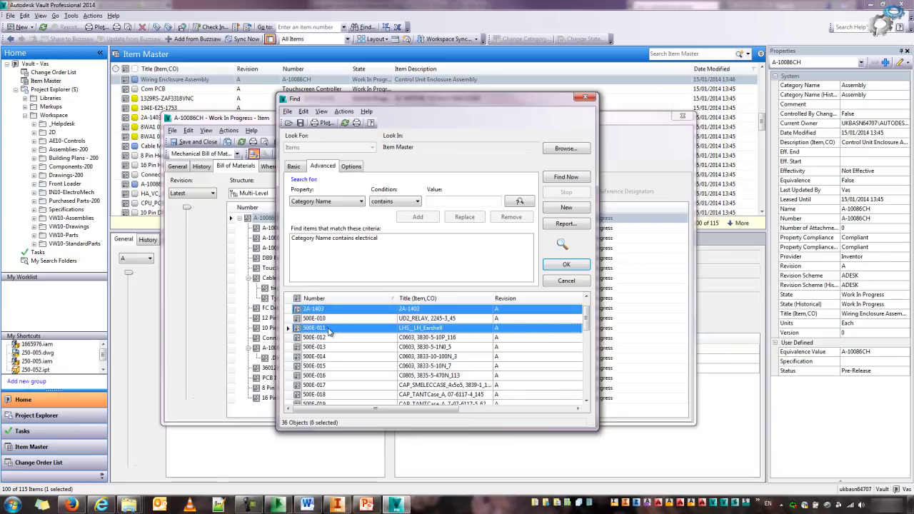
click(566, 266)
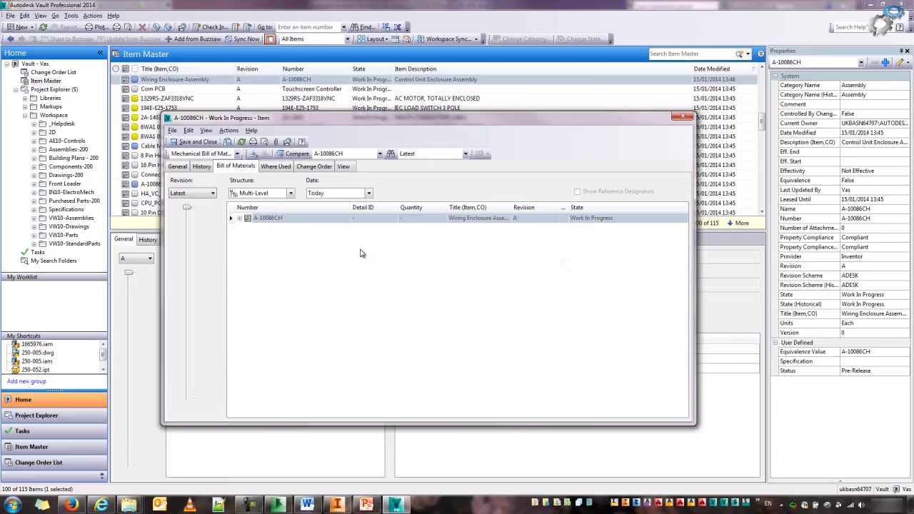
Check the added rows and the sub-items of 500E-011 in the bill of materials, then close the item and save its changes.
click(239, 218)
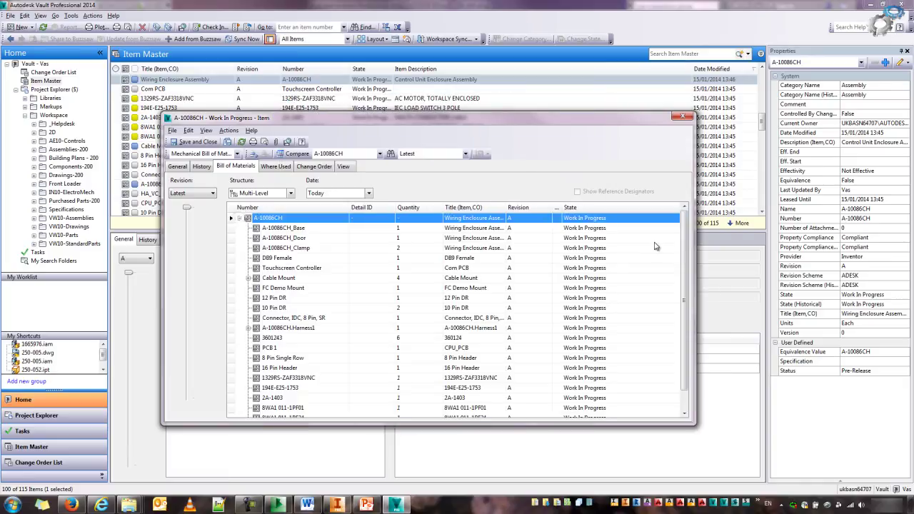
scroll(686, 248, down, 1)
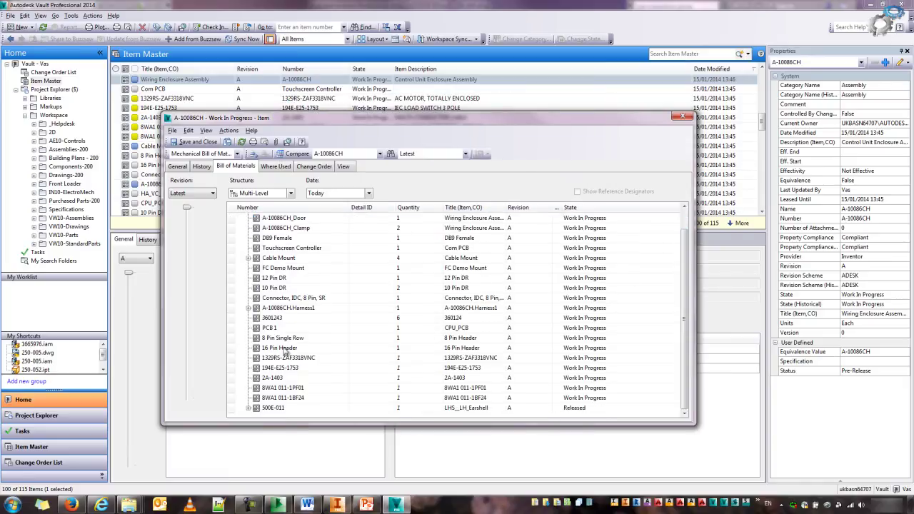
click(248, 408)
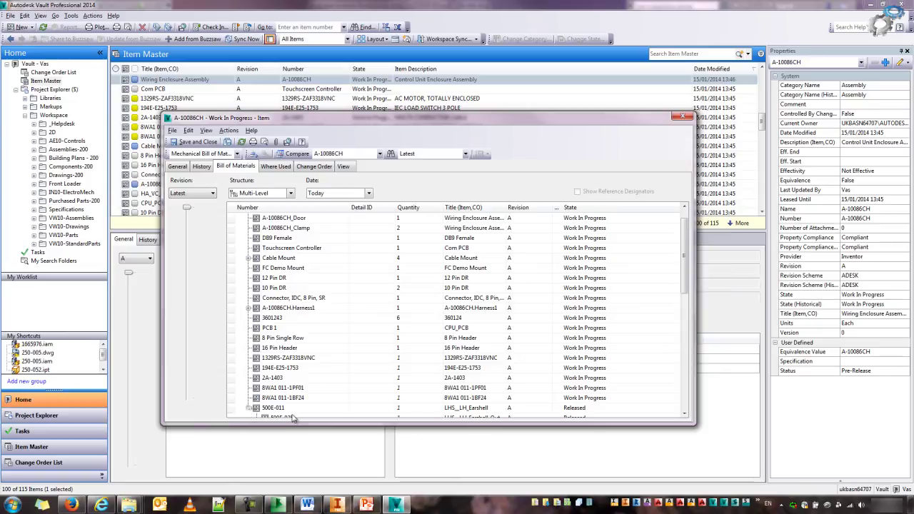
drag(684, 264, 669, 235)
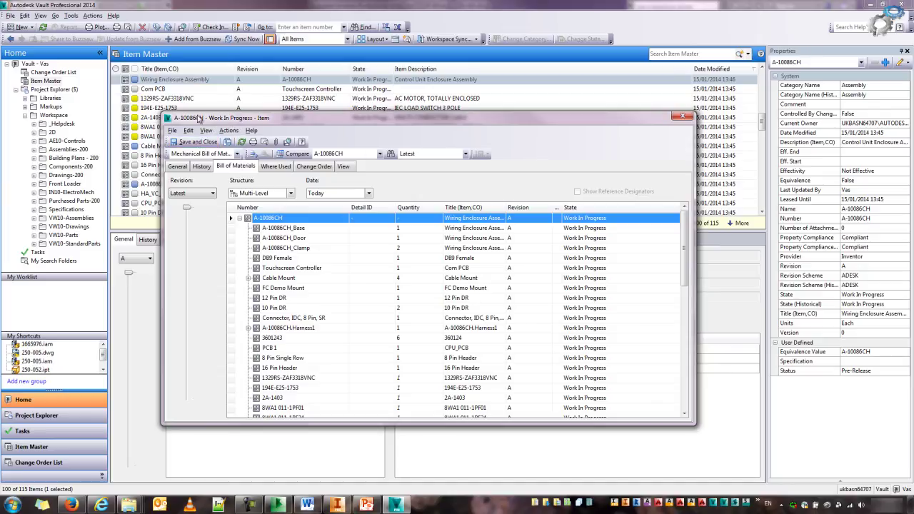
click(687, 118)
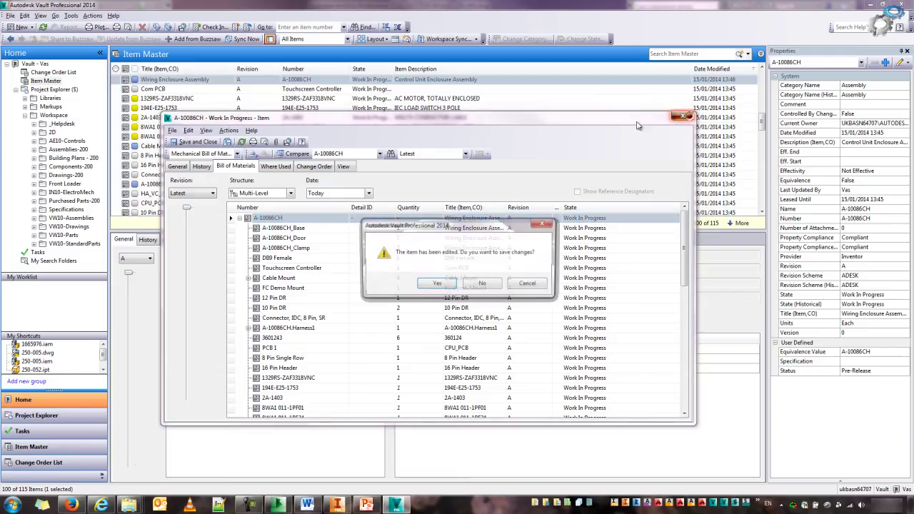
click(436, 284)
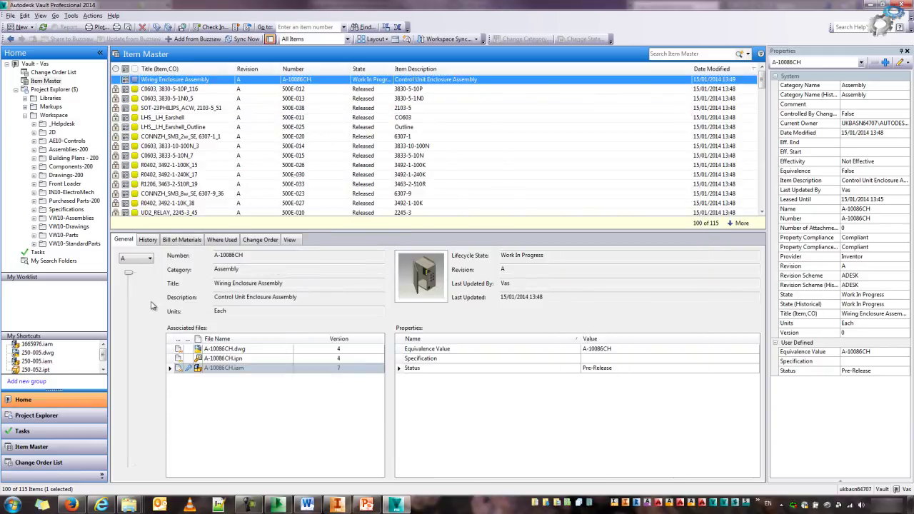
Switch to Firefox, log in to the Vault web client with read-only access, and view the items list and the Workspace folder's files.
click(70, 505)
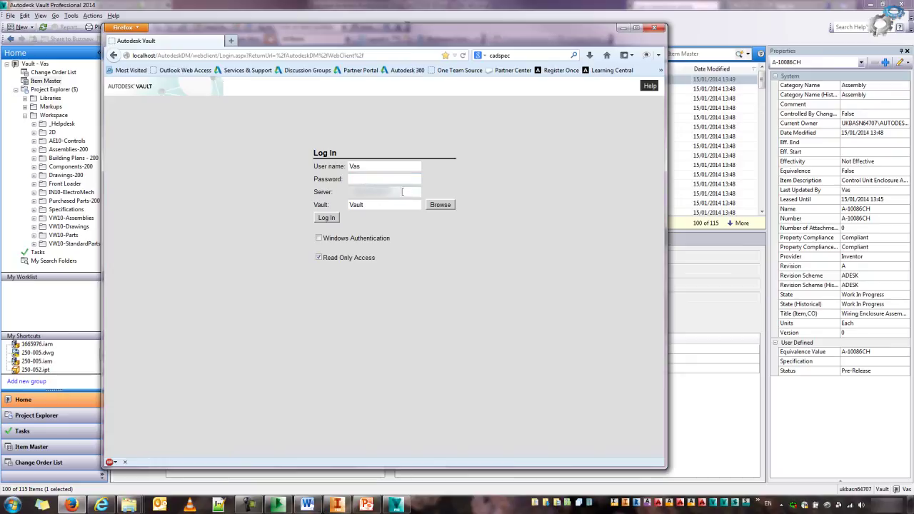
click(334, 218)
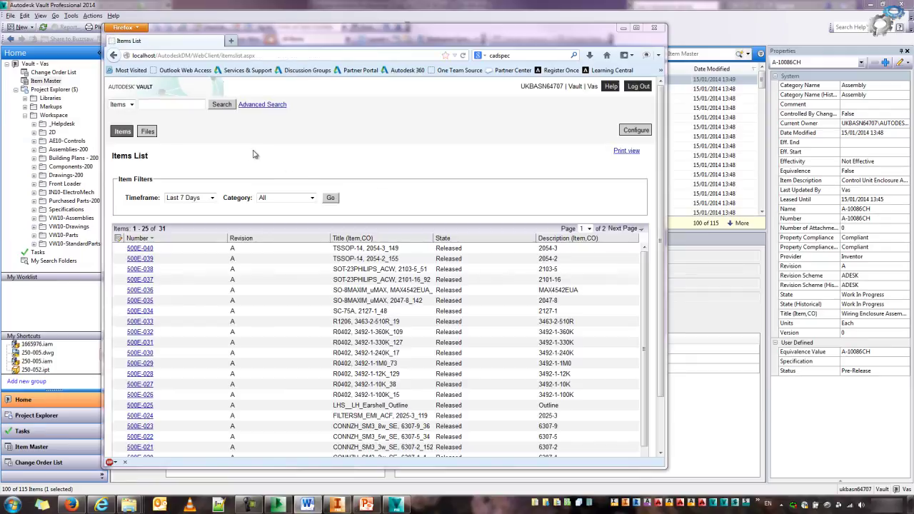
double_click(421, 35)
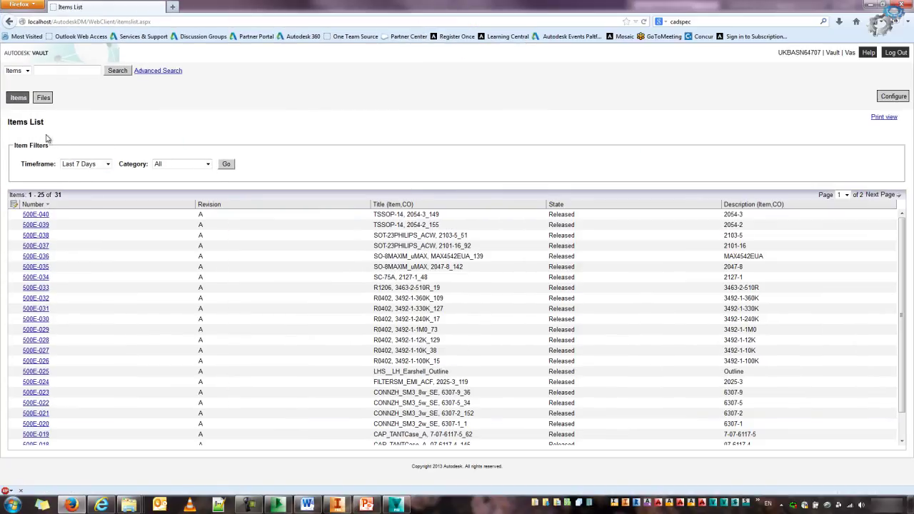
click(43, 99)
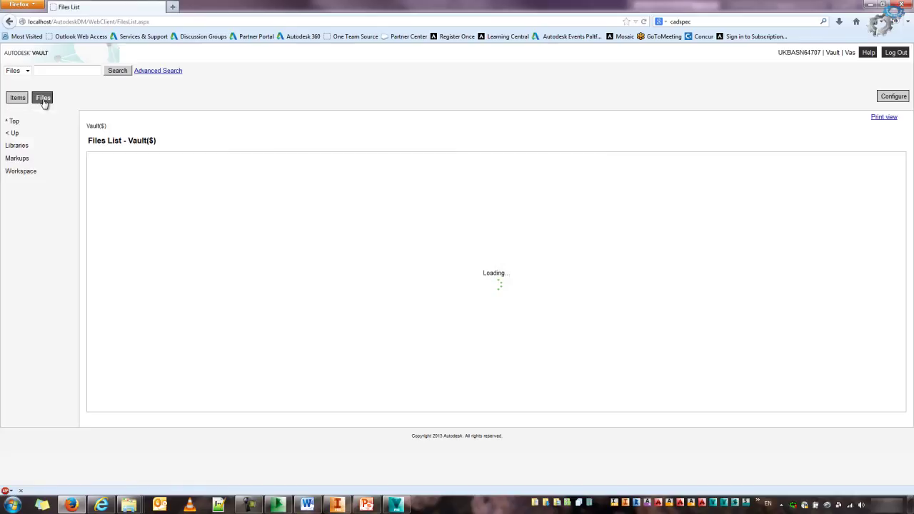
click(25, 172)
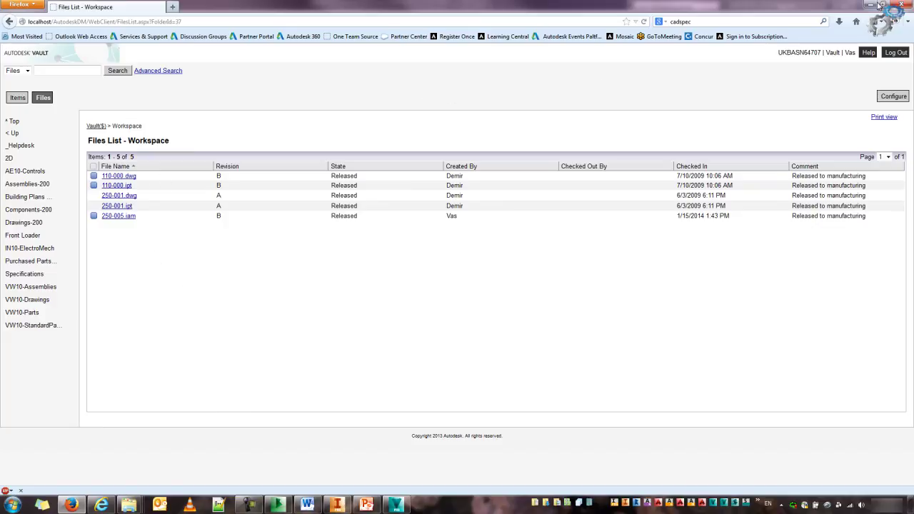
click(884, 5)
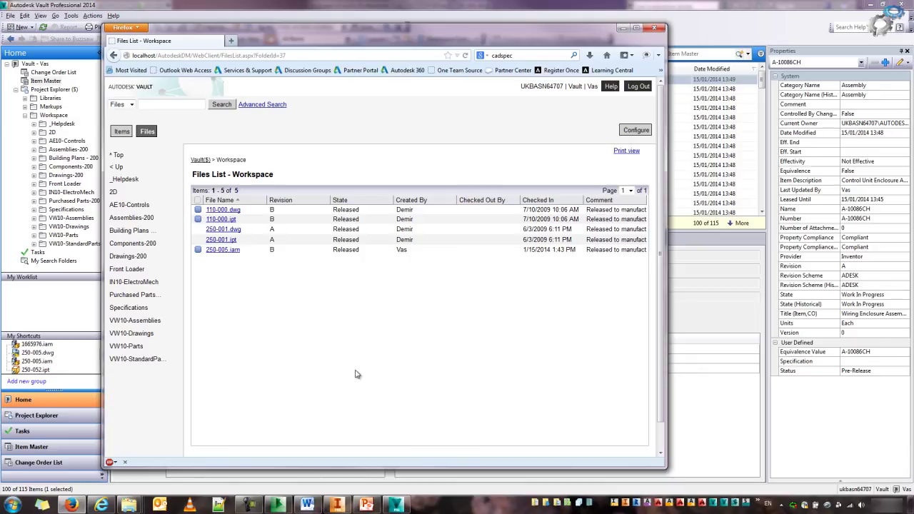
Switch to the PowerPoint presentation, run the slide show from the Demonstration slide and advance to the Integration Powered by Jitterbit slide.
click(366, 505)
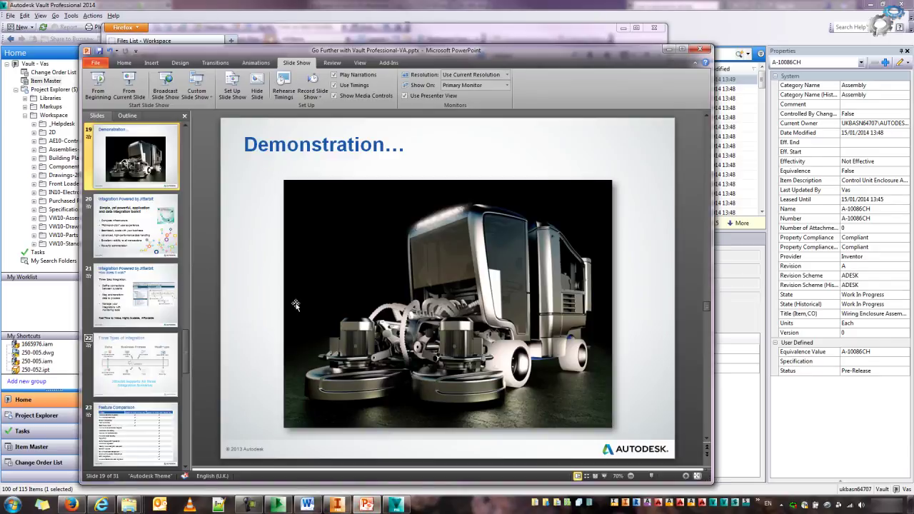
click(604, 476)
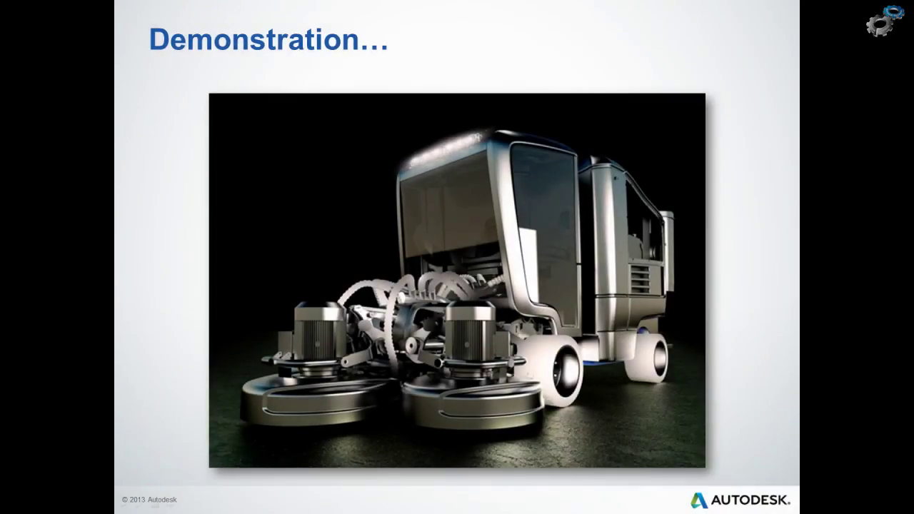
key(Right)
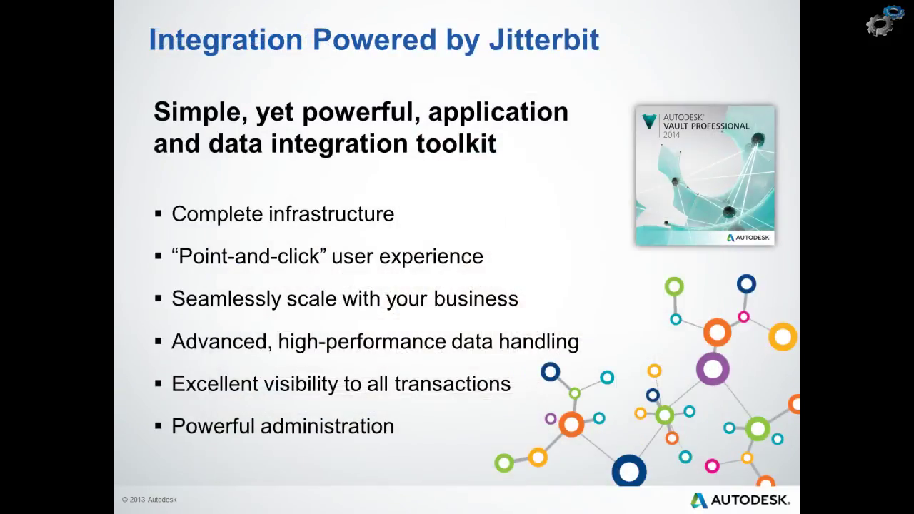